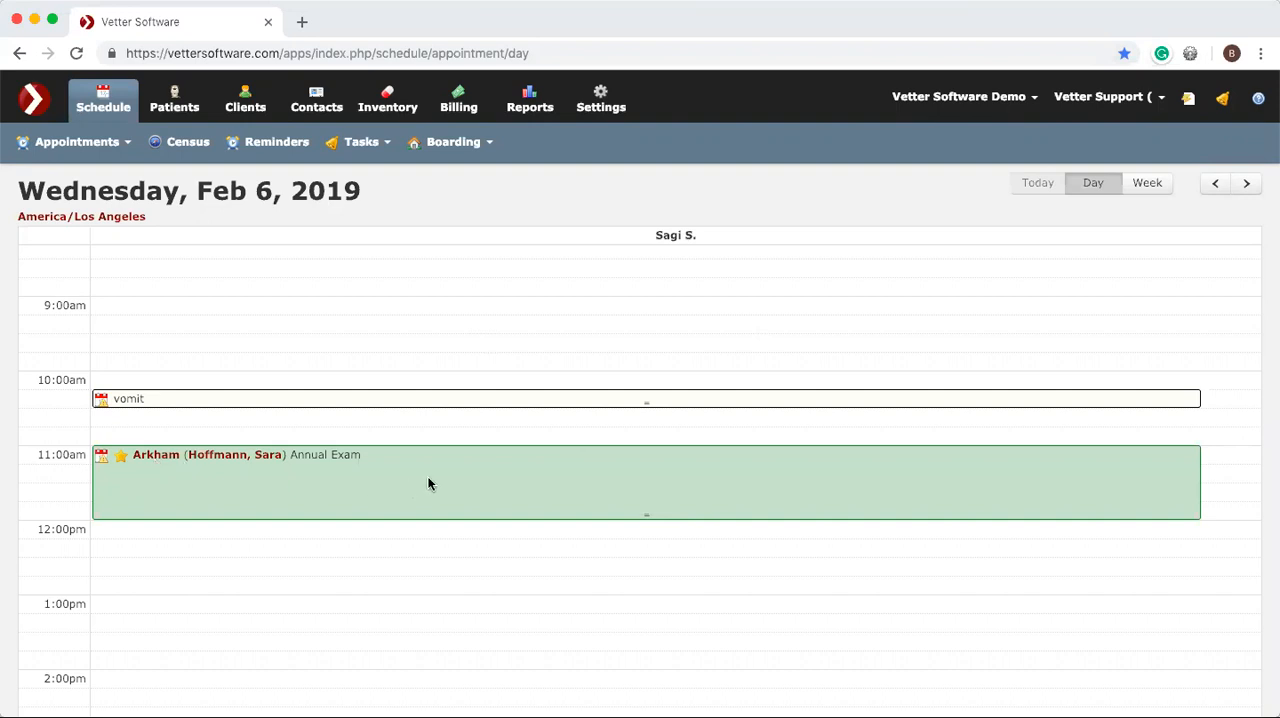
Check in the 11:00 am Annual Exam appointment for Arkham with a Basic SOAP medical note.
left_click(477, 493)
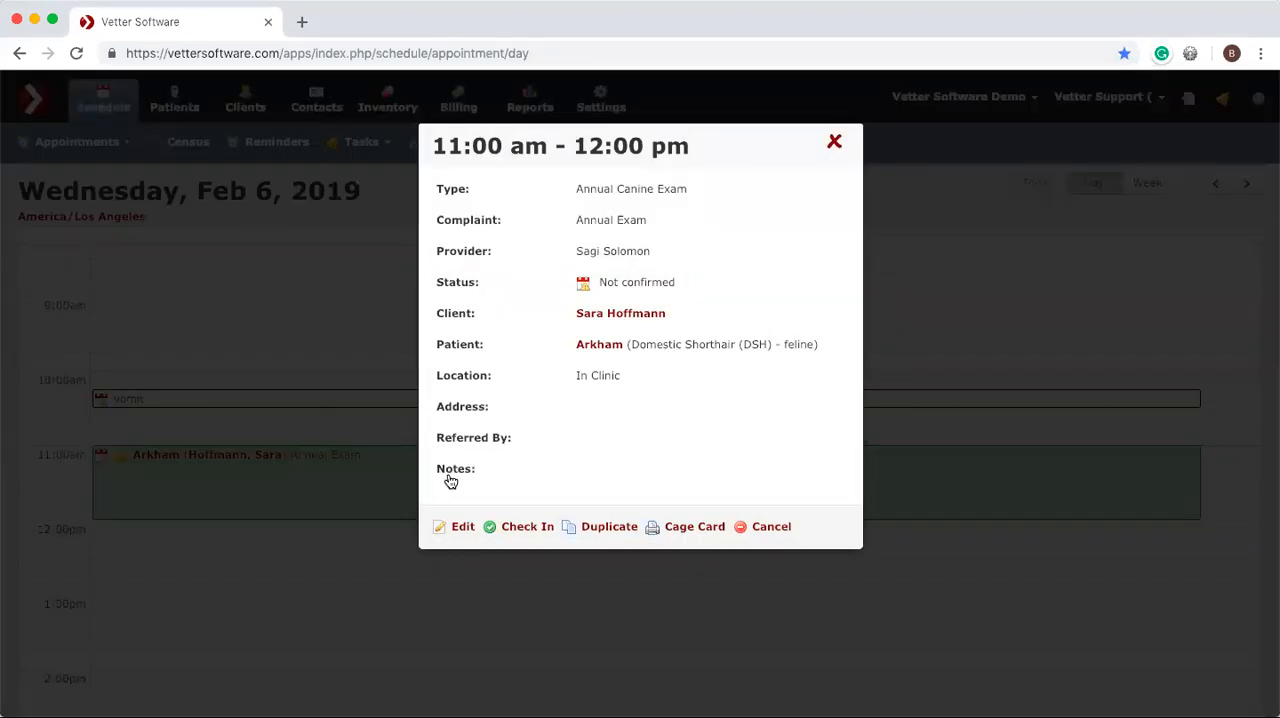
left_click(527, 531)
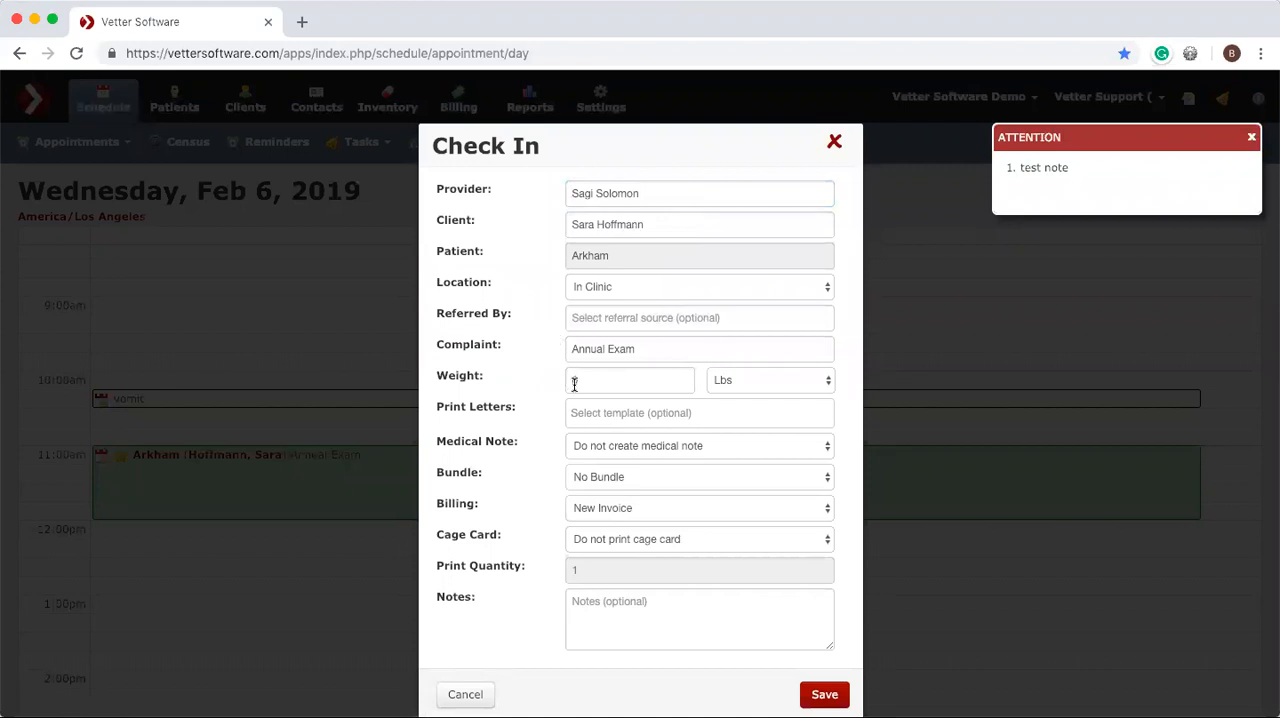
left_click(603, 456)
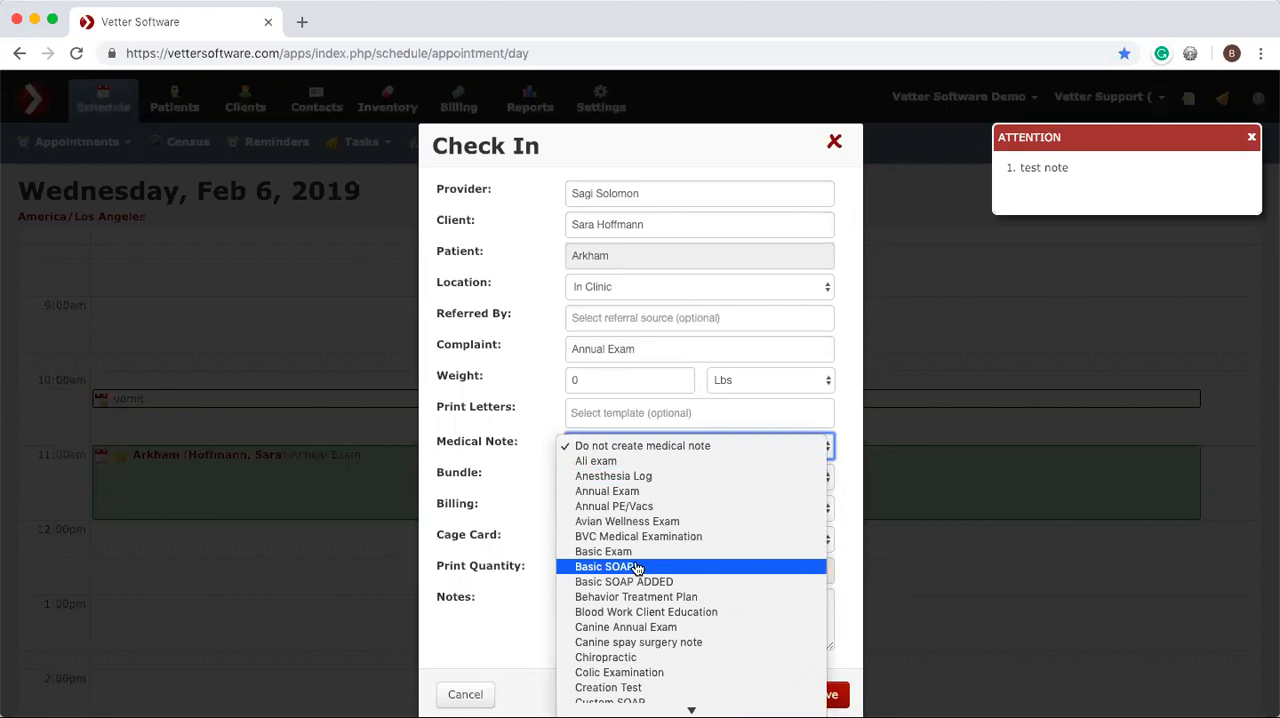
left_click(630, 569)
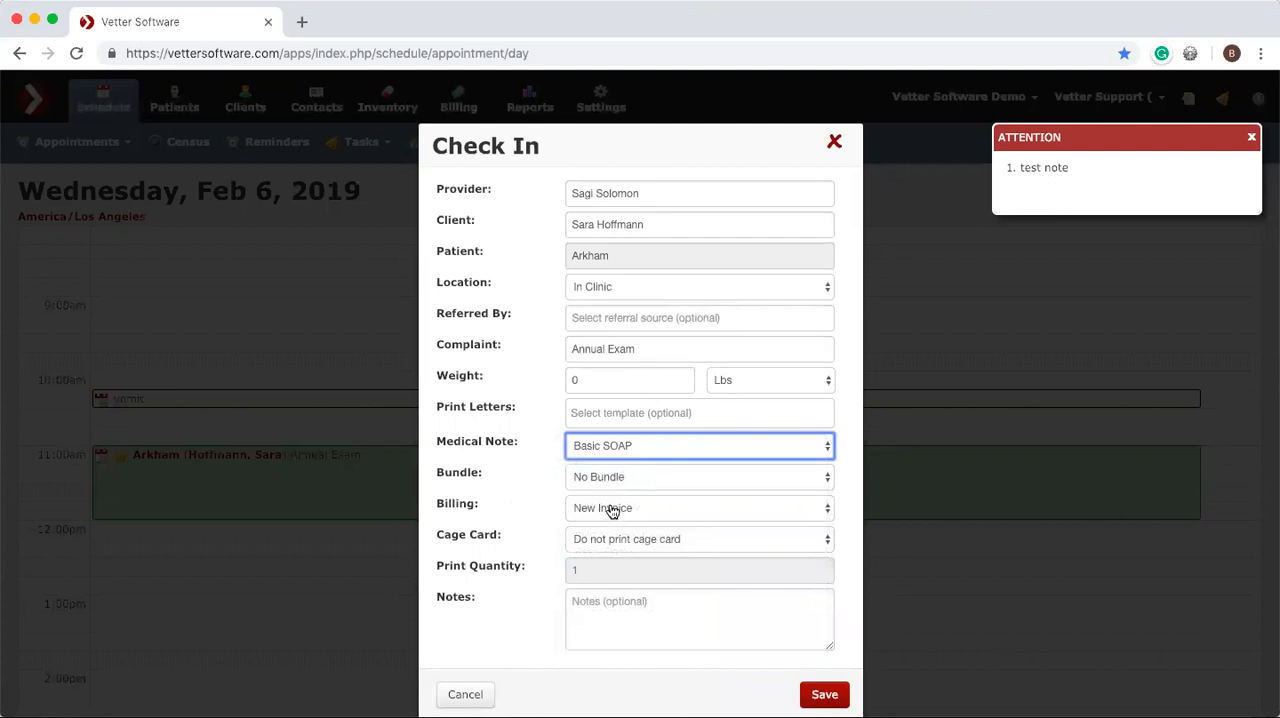
left_click(824, 694)
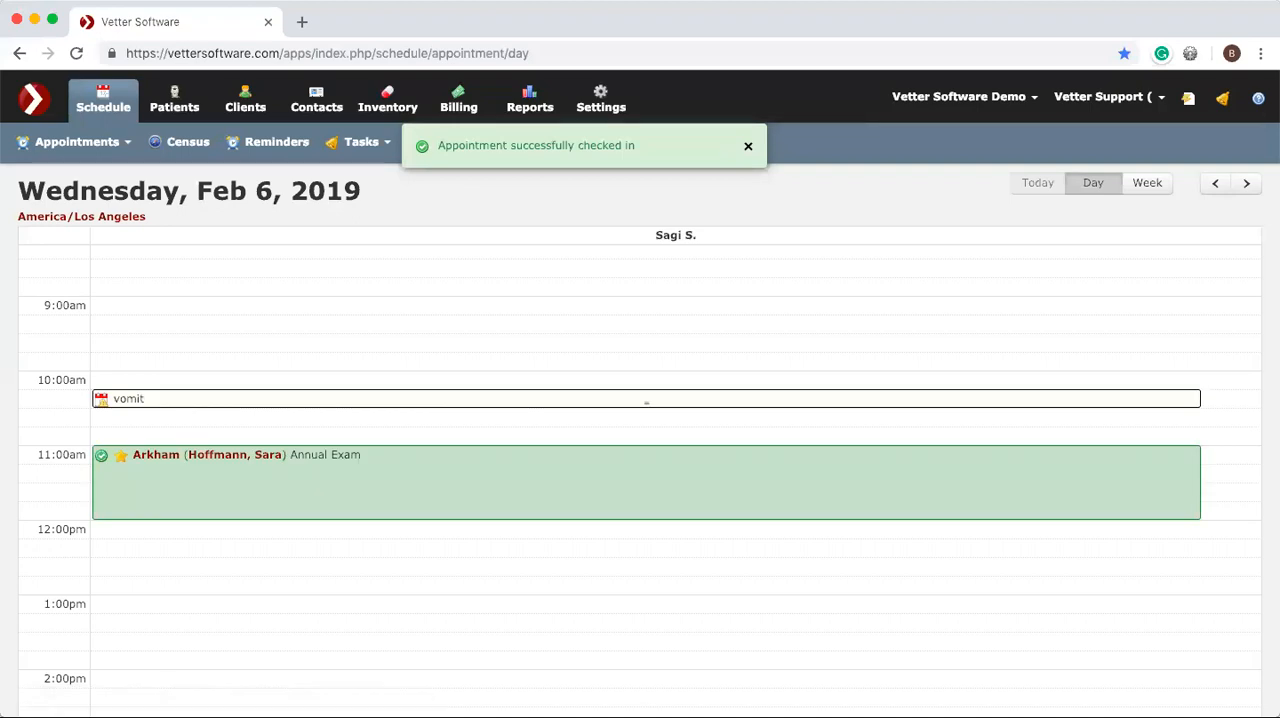
Open the checked-in appointment's medical note and enter WNL in the Subjective notes.
left_click(434, 487)
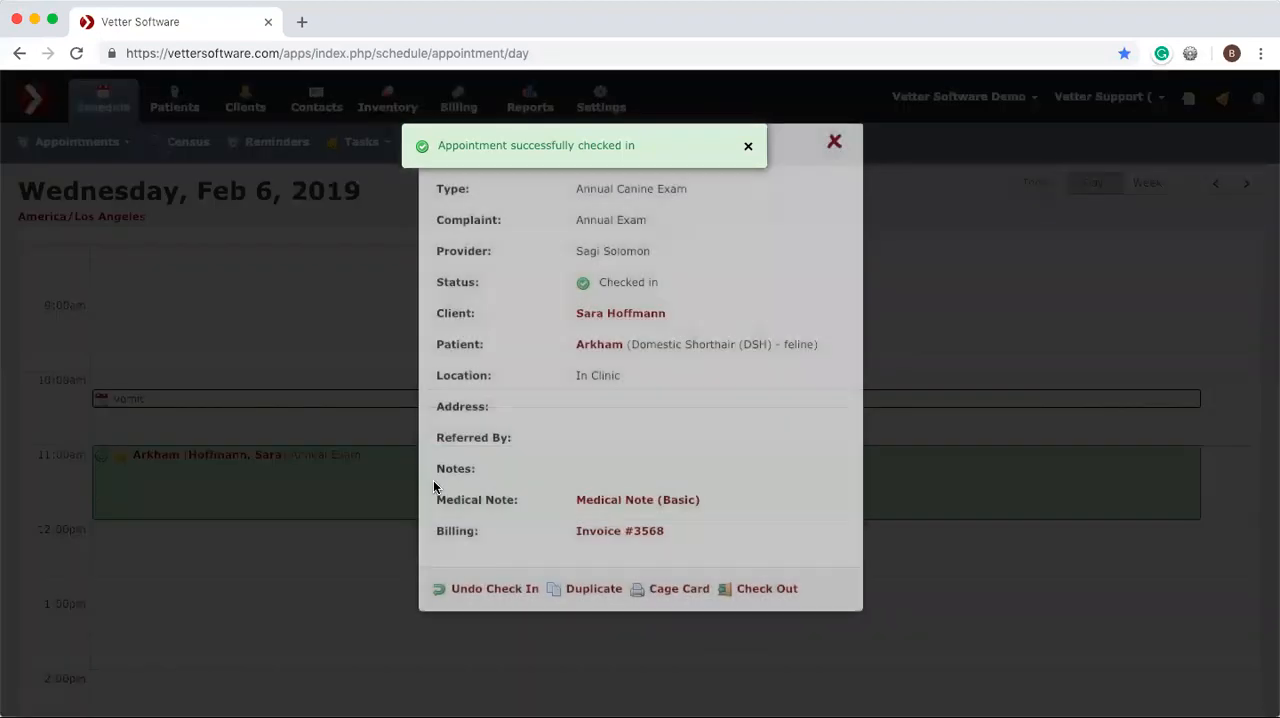
left_click(605, 502)
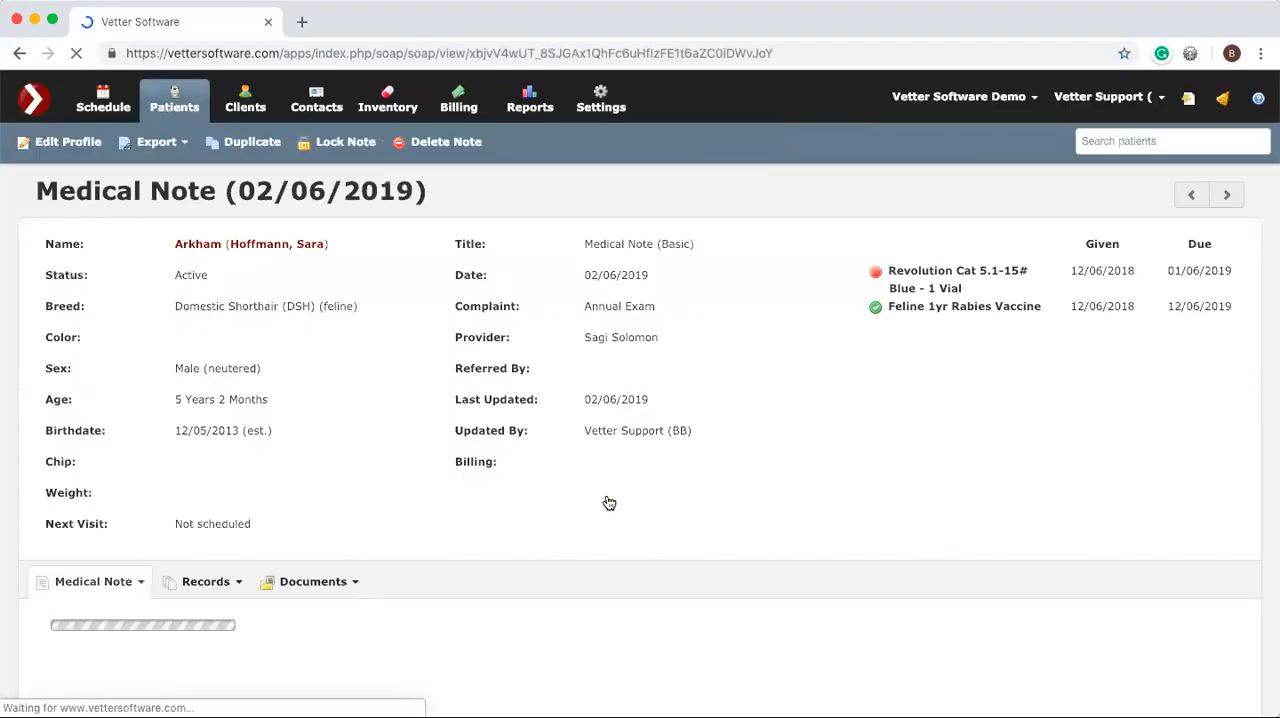
scroll(606, 500, "down", 5)
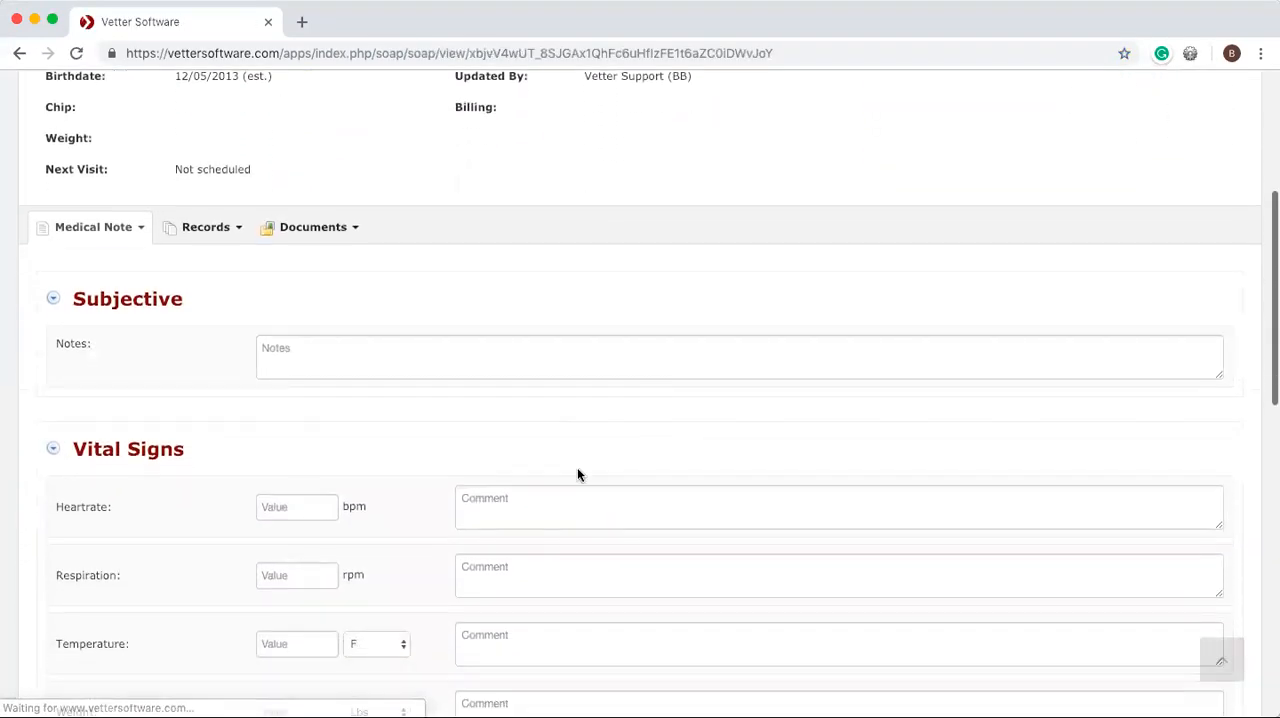
type("WNL")
double_click(416, 351)
key("super+c")
Record the vital signs: heart rate 90 bpm, respiration 120 rpm, temperature 32 F and weight 23.4 lbs.
left_click(302, 512)
type("90")
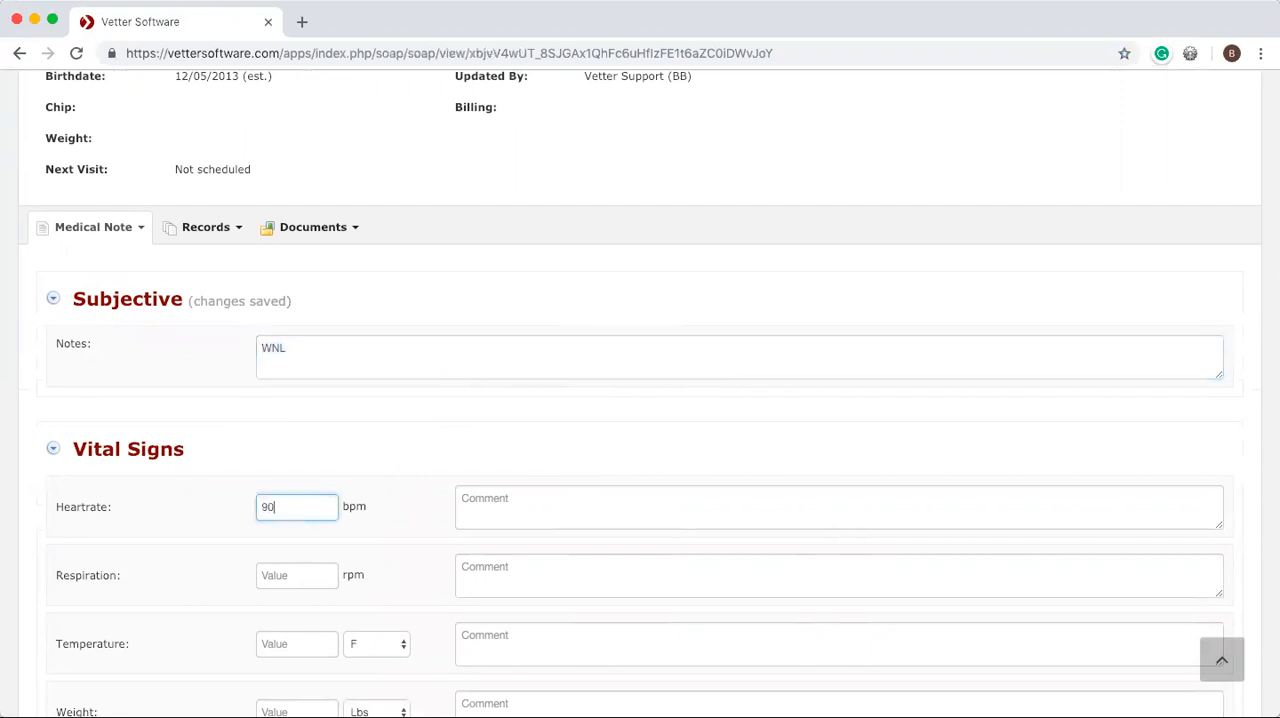
left_click(309, 570)
type("23")
key("BackSpace")
type("120")
scroll(640, 400, "down", 3)
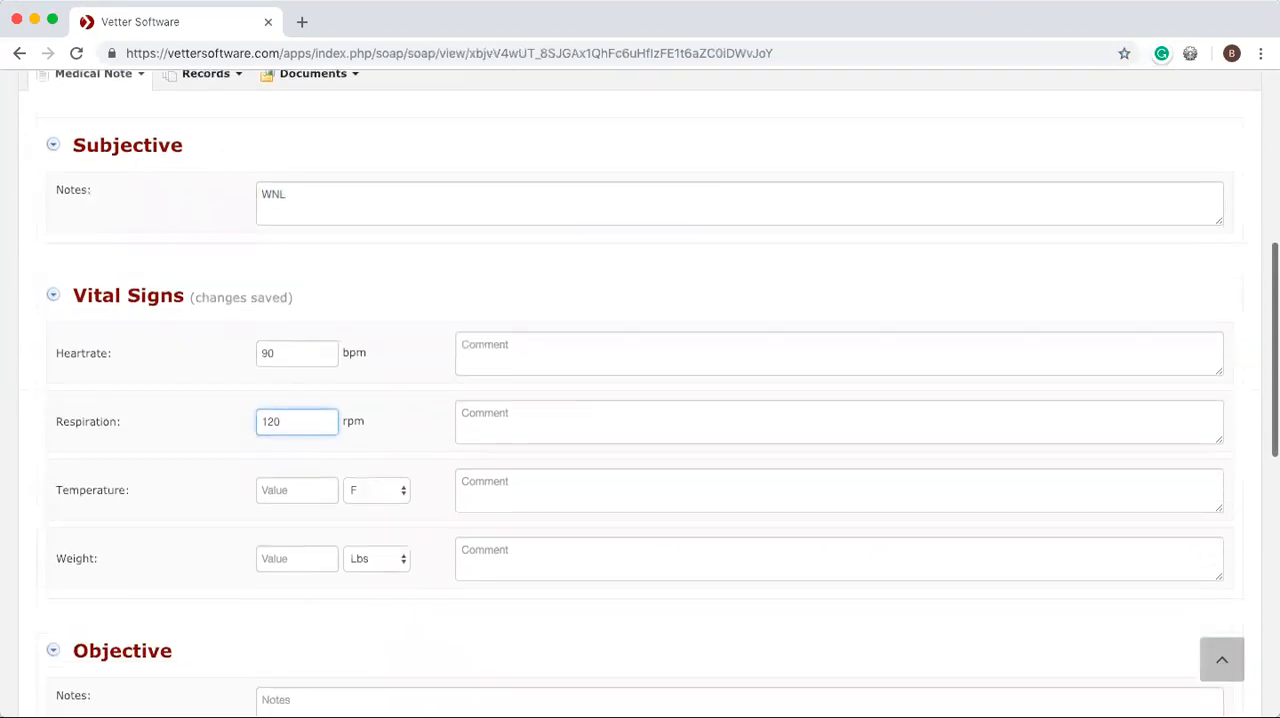
left_click(281, 466)
type("32")
left_click(291, 544)
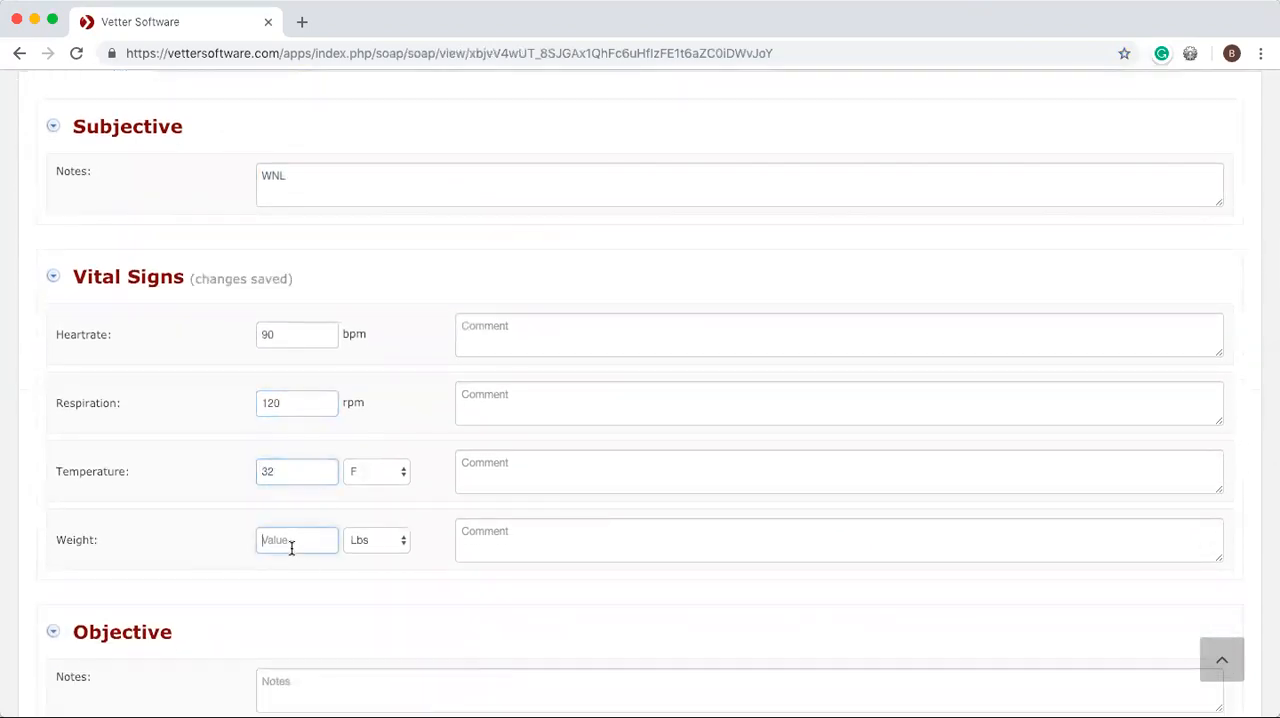
type("3")
type("3.4")
Fill in WNL as the comment for heart rate, respiration, temperature and weight.
left_click(508, 342)
key("super+v")
left_click(528, 393)
key("super+v")
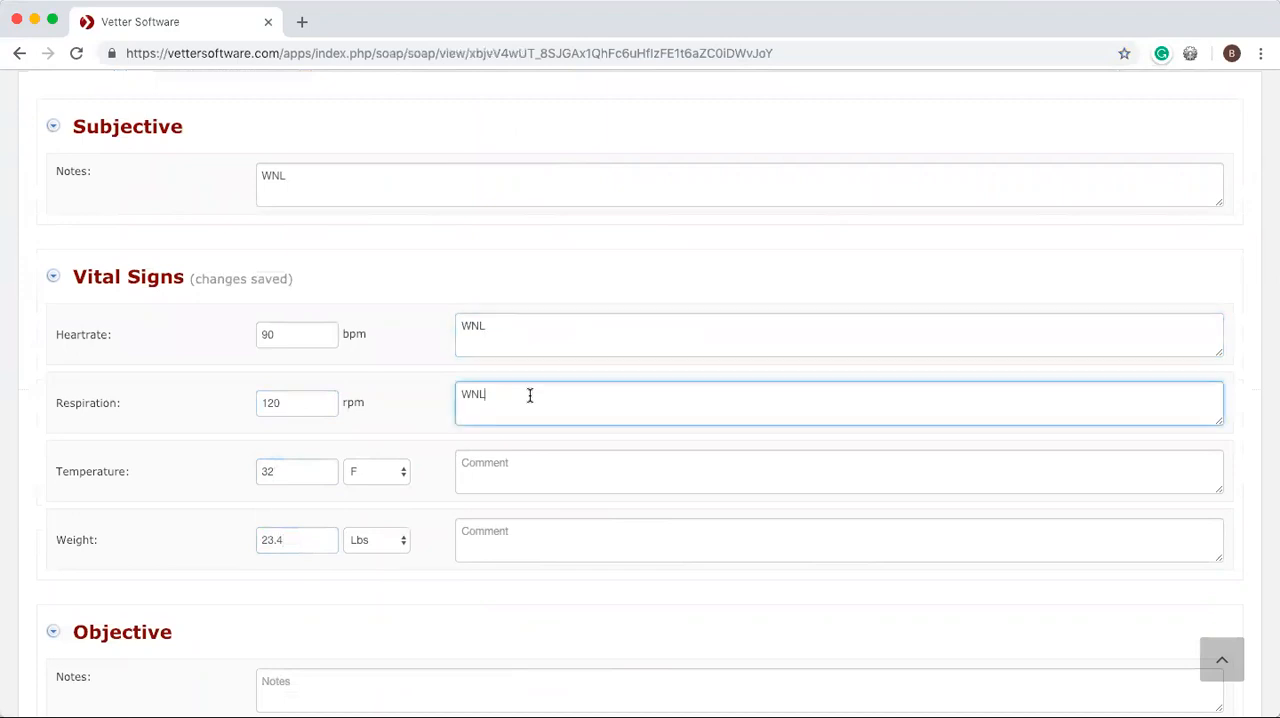
left_click(510, 467)
key("super+v")
left_click(506, 532)
key("super+v")
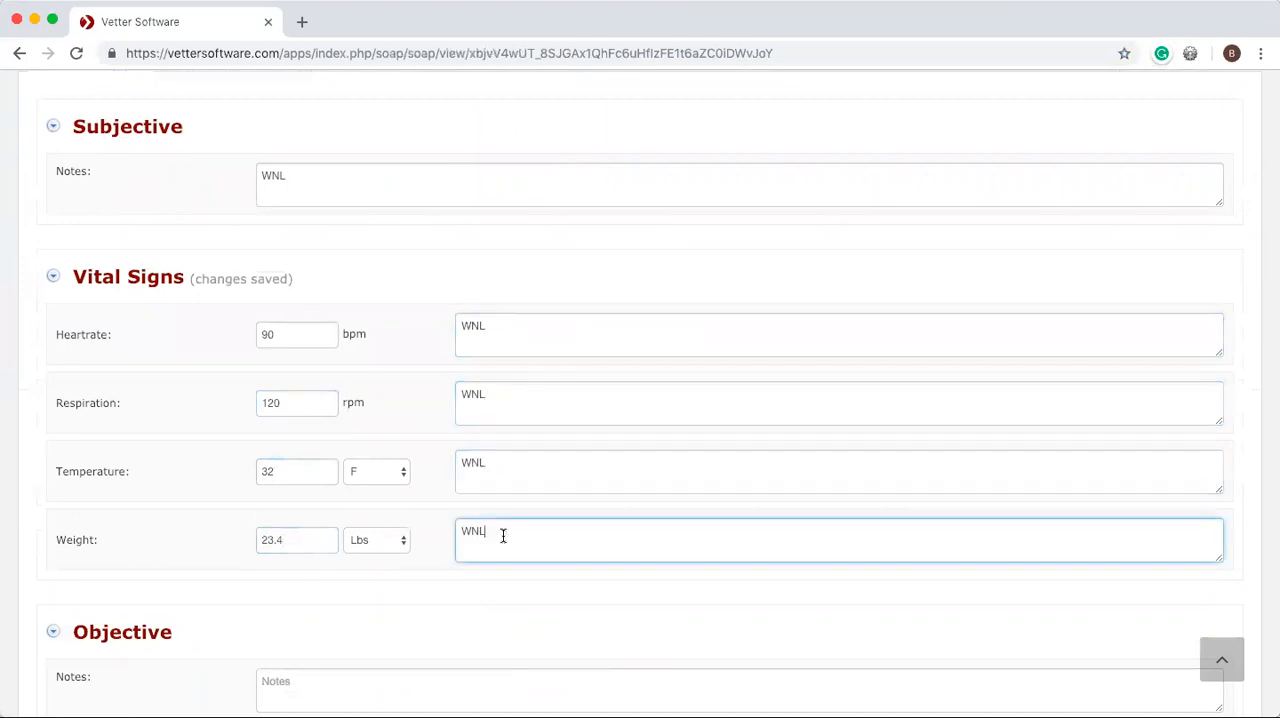
Enter WNL in the Objective, Assessment, Plan and Client Communication notes.
scroll(420, 486, "down", 5)
left_click(344, 317)
key("super+v")
left_click(293, 592)
key("super+v")
scroll(293, 593, "down", 3)
scroll(293, 592, "down", 4)
left_click(323, 416)
key("super+v")
left_click(302, 563)
key("super+v")
scroll(302, 564, "down", 1)
scroll(302, 564, "up", 15)
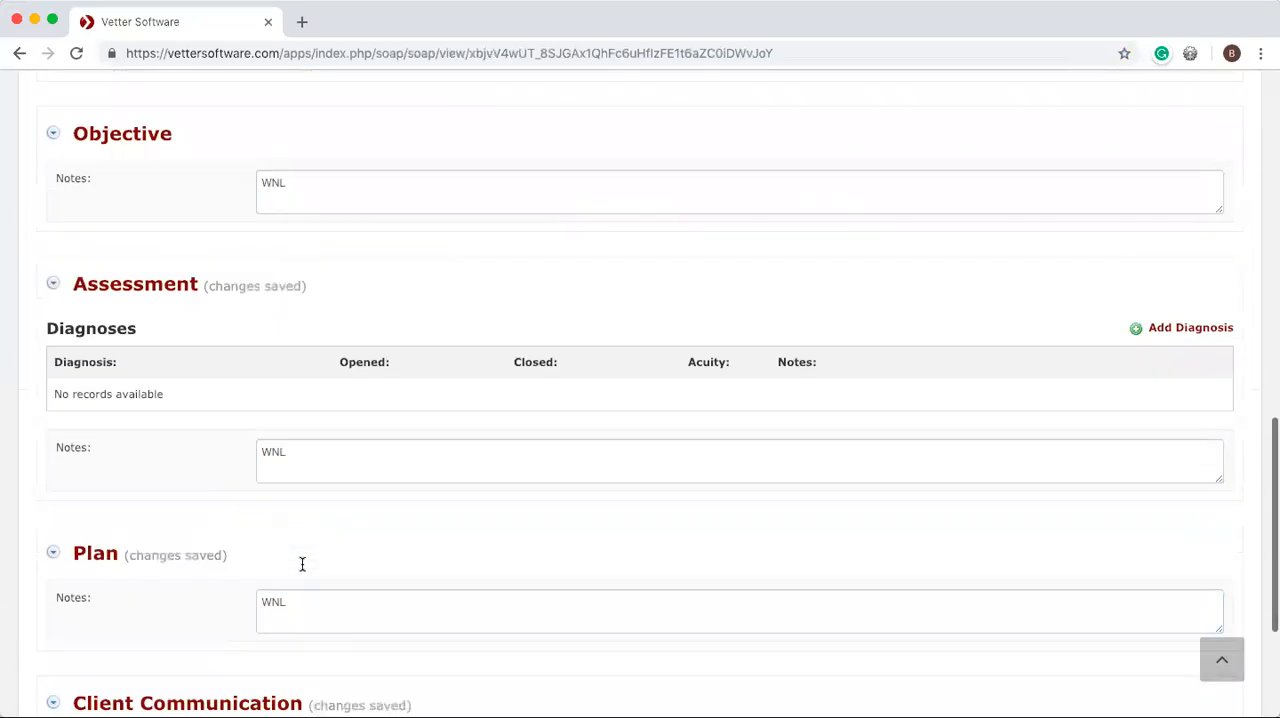
Start adding a bundle to the medical note's records and choose Exam Items Bundle.
scroll(302, 564, "down", 5)
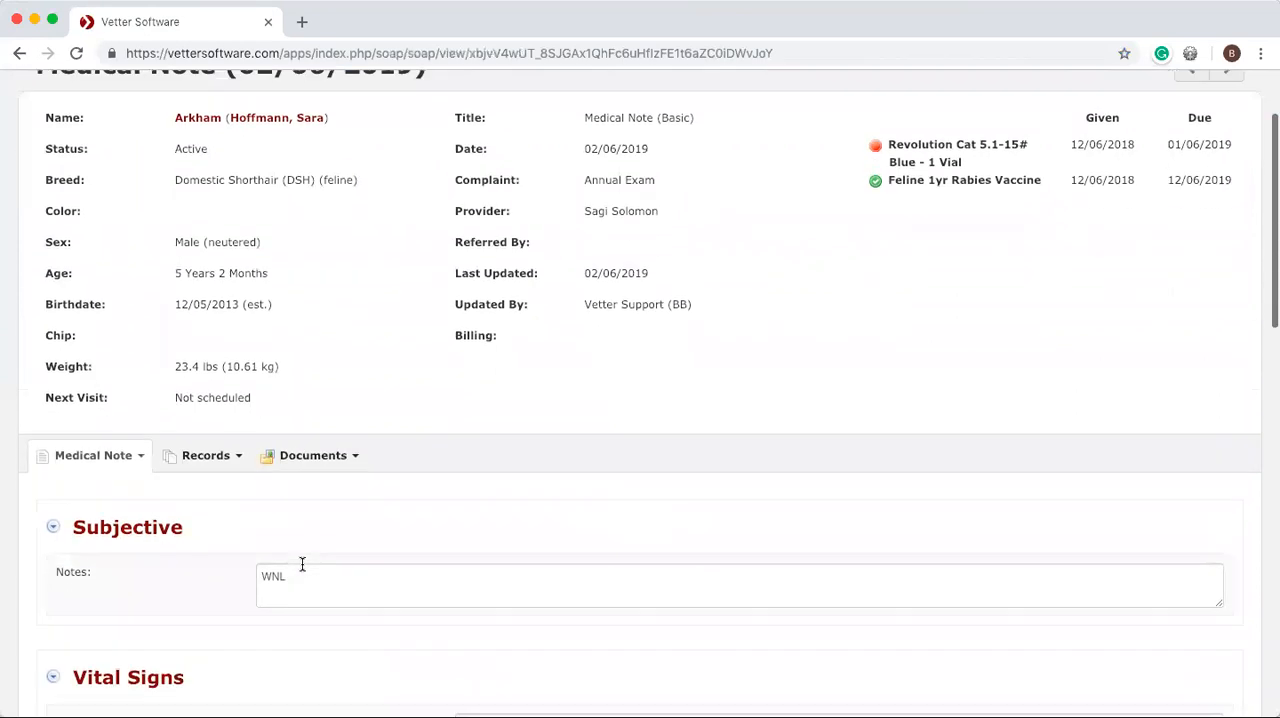
scroll(301, 566, "down", 2)
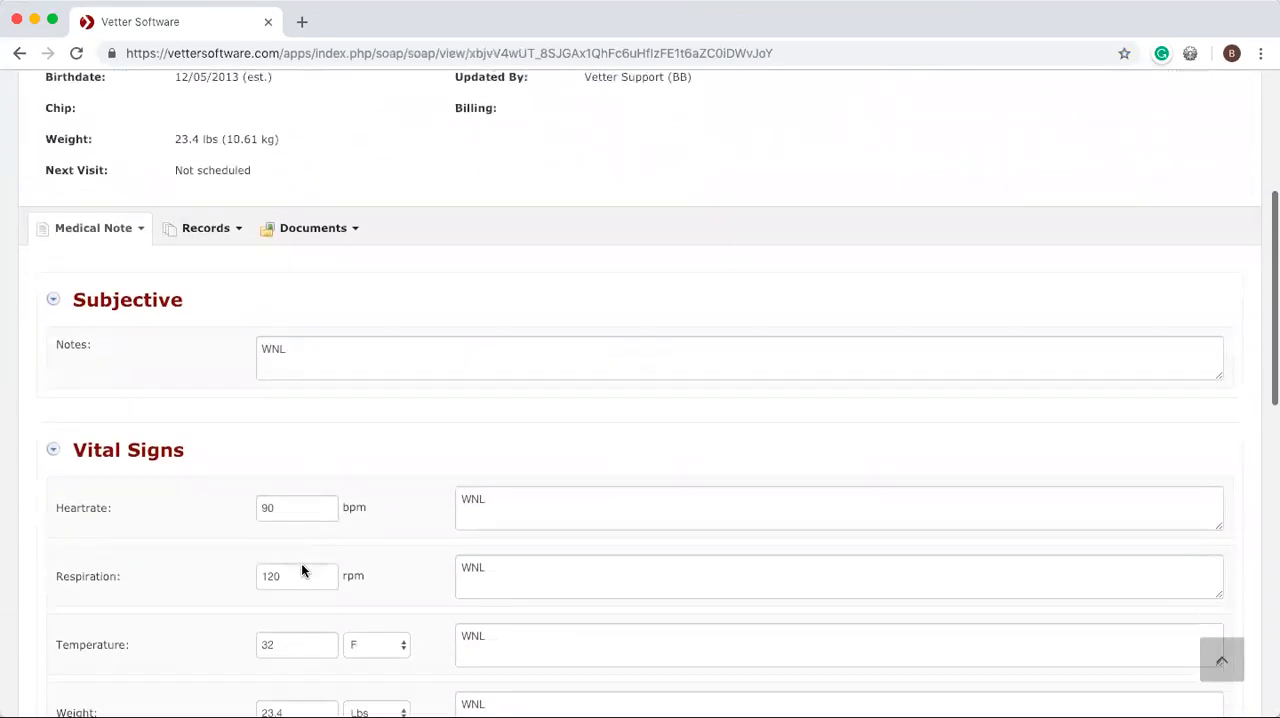
scroll(301, 566, "up", 3)
scroll(301, 569, "up", 5)
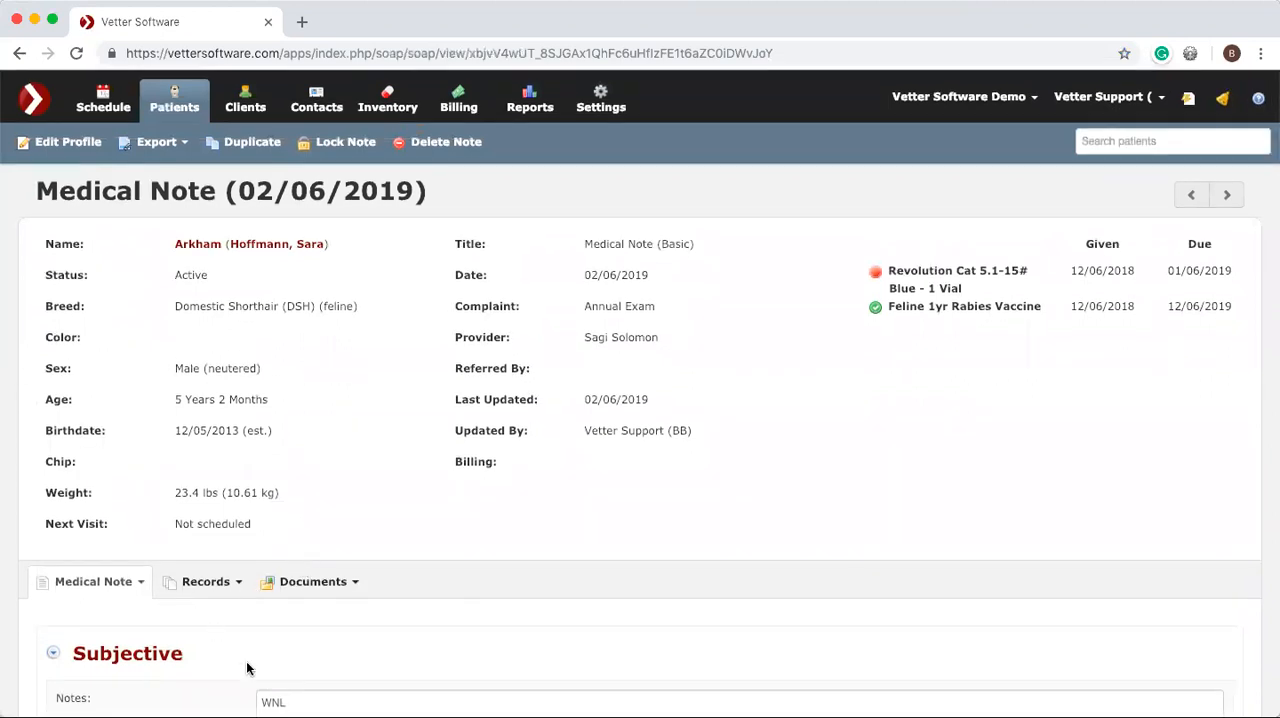
scroll(246, 668, "down", 1)
left_click(212, 533)
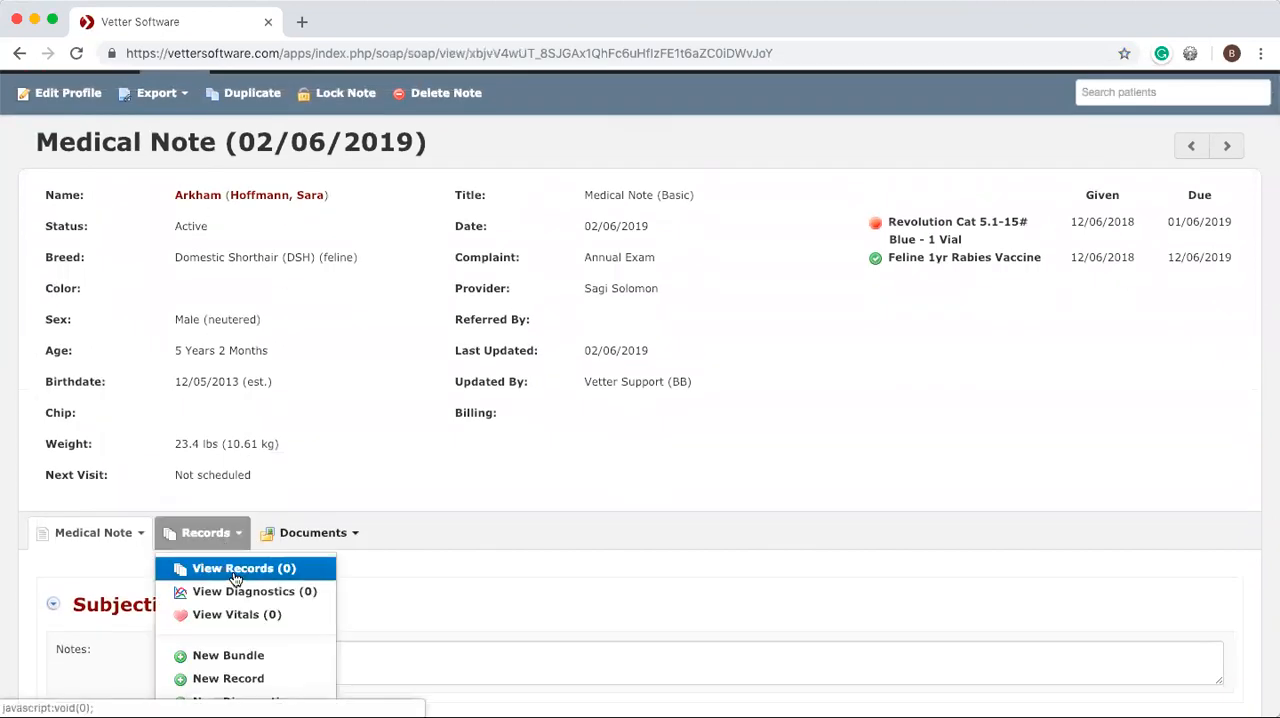
scroll(240, 600, "down", 3)
left_click(226, 538)
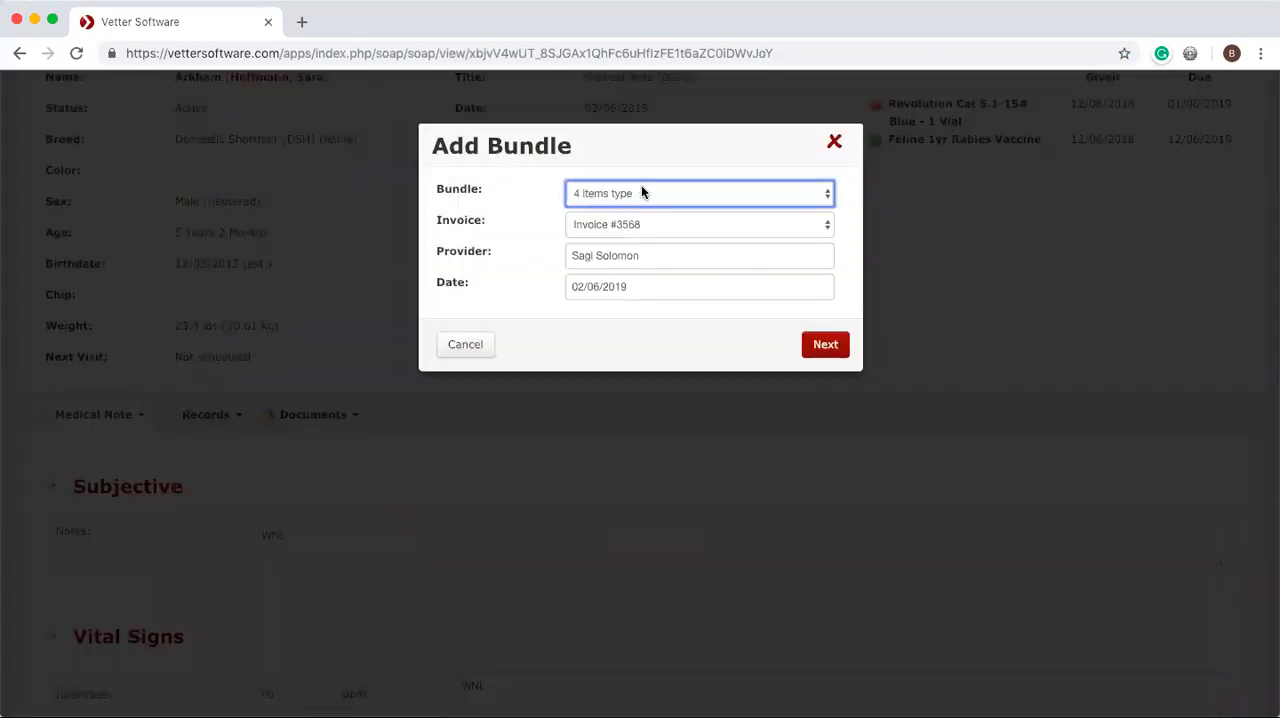
left_click(641, 193)
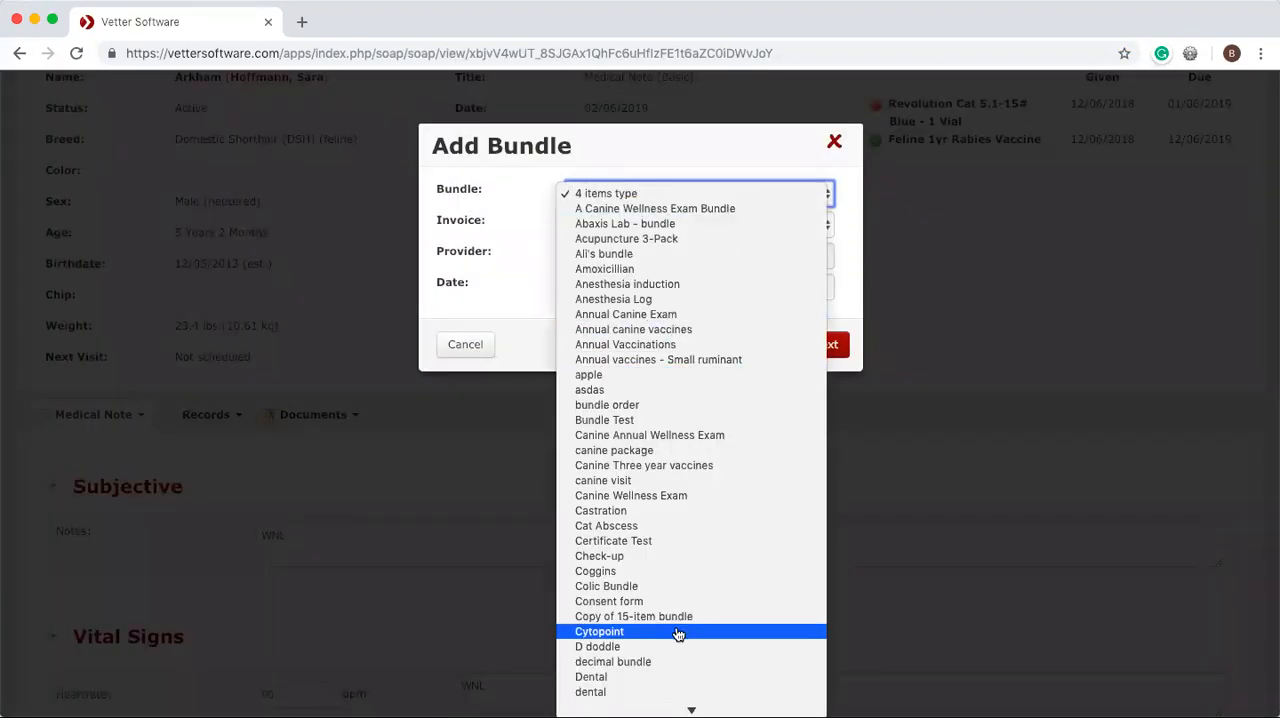
scroll(677, 634, "down", 3)
scroll(660, 620, "down", 4)
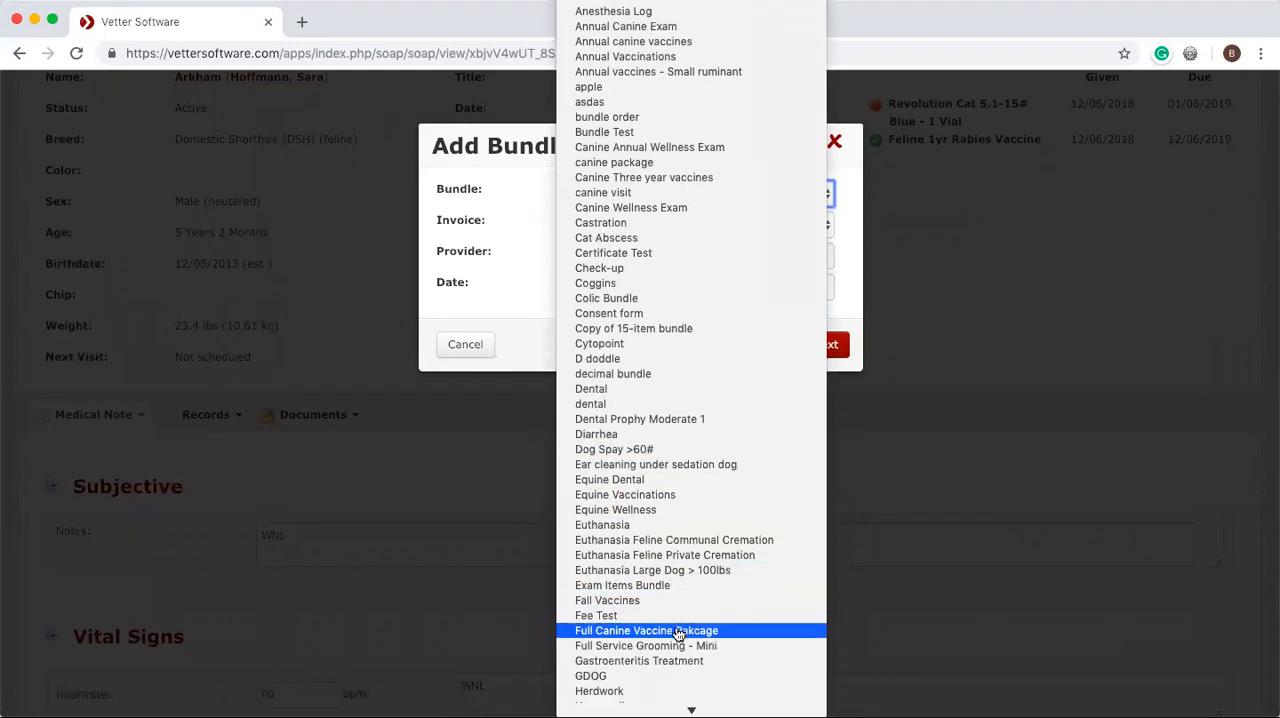
left_click(650, 572)
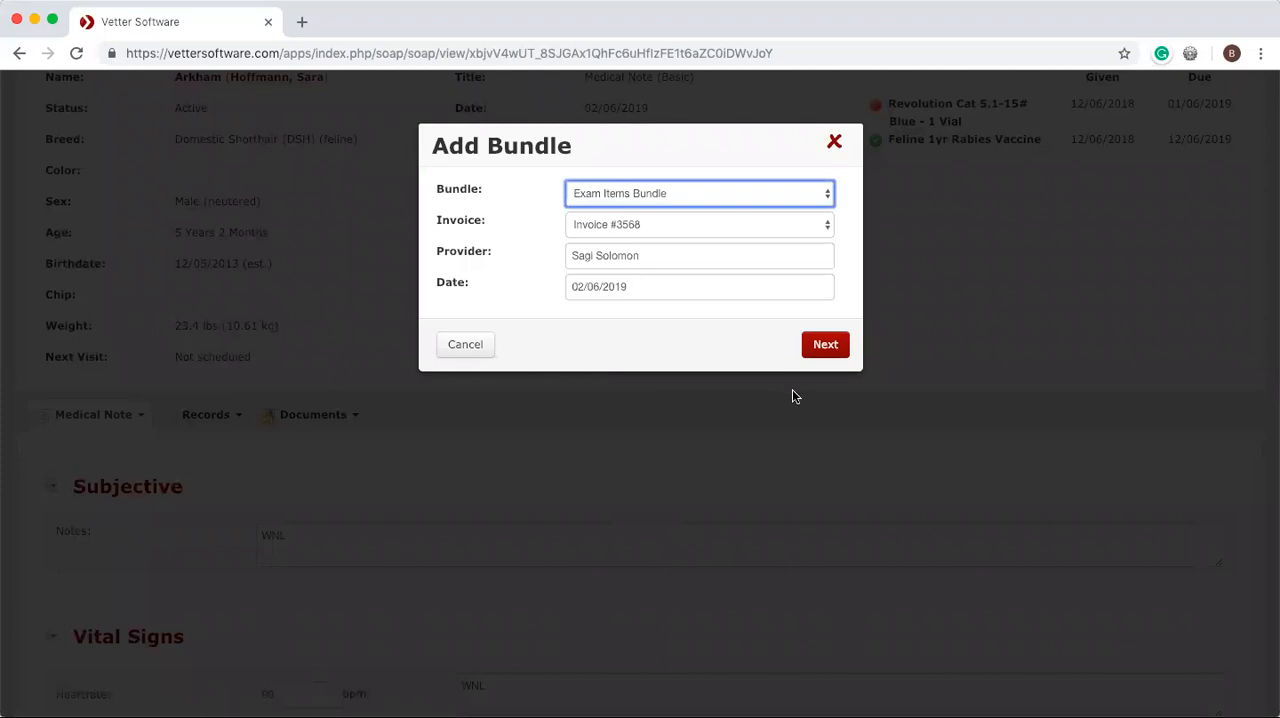
Bill the bundle to the current visit's invoice and create all its items with their preset quantities.
left_click(746, 227)
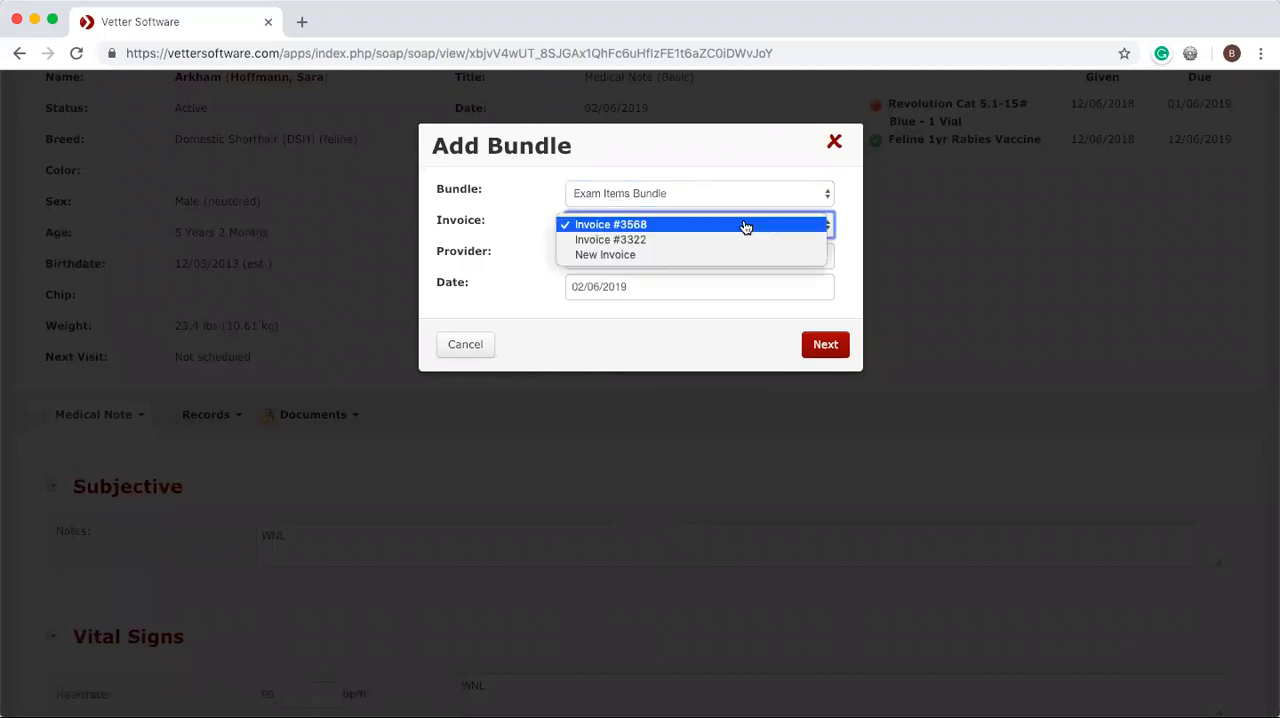
left_click(646, 222)
left_click(829, 352)
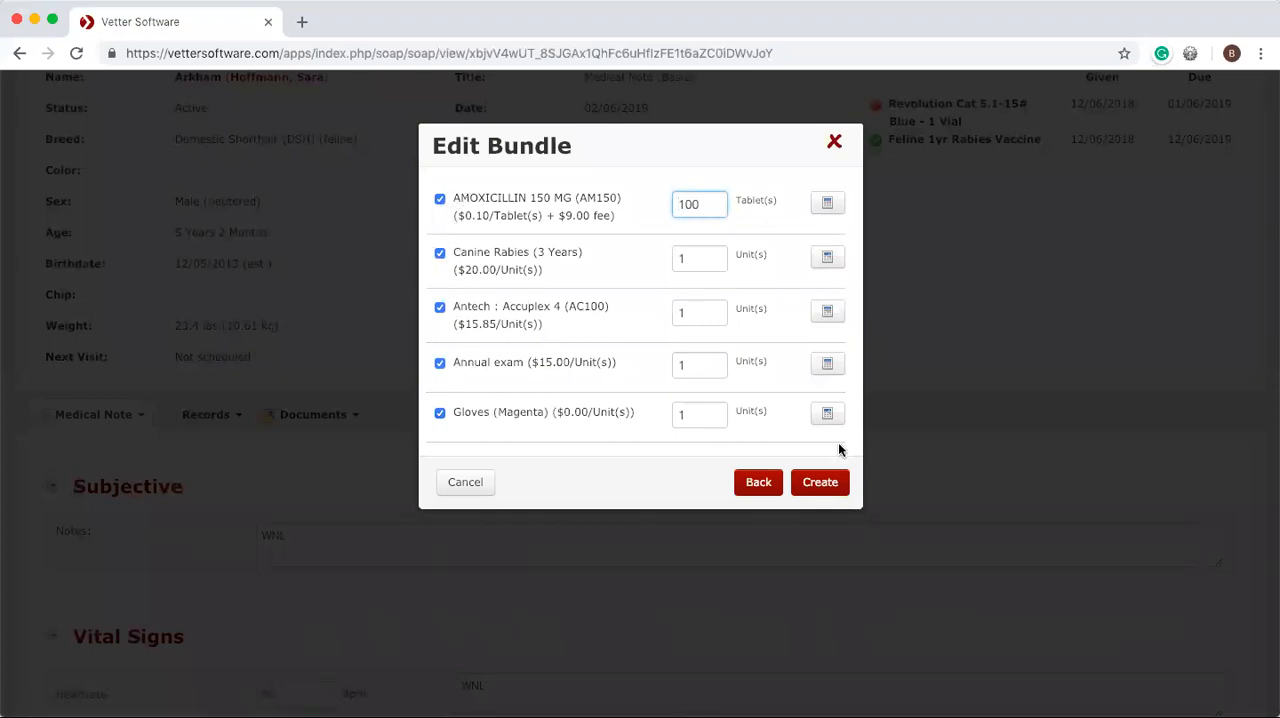
left_click(820, 482)
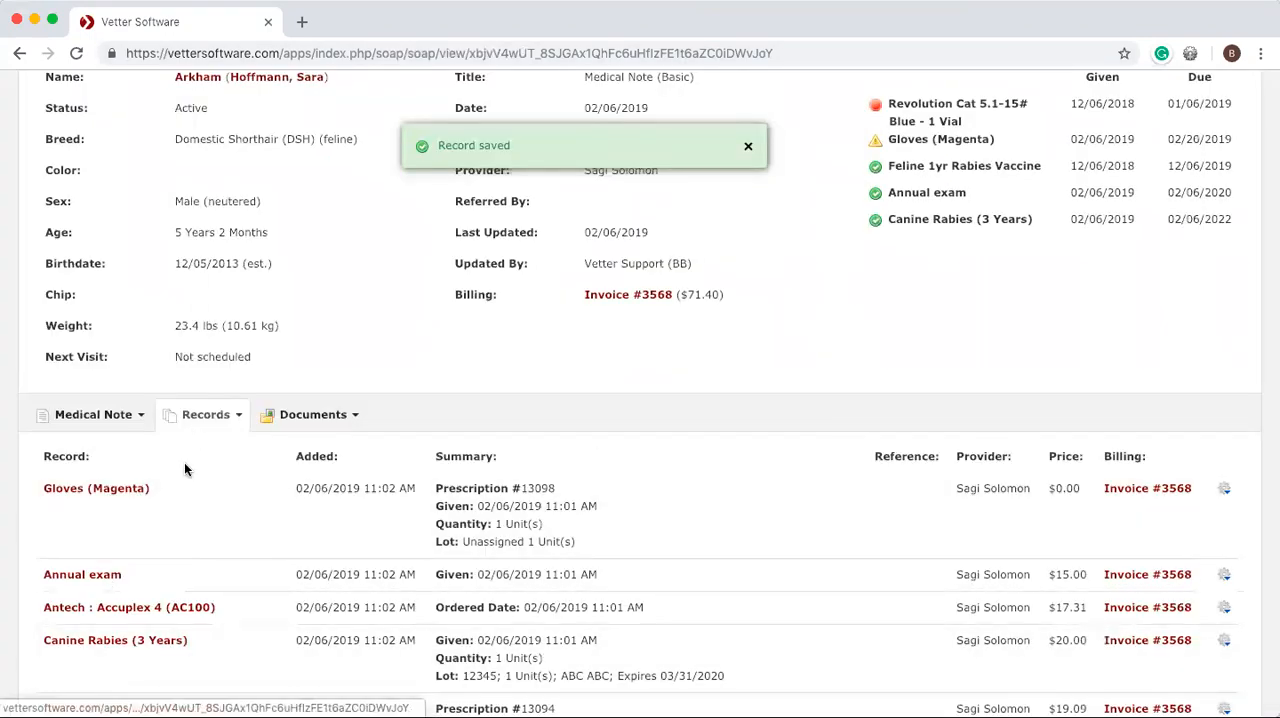
Start a new letter for the medical note and title it "Exam Discharge Letter".
scroll(152, 572, "down", 3)
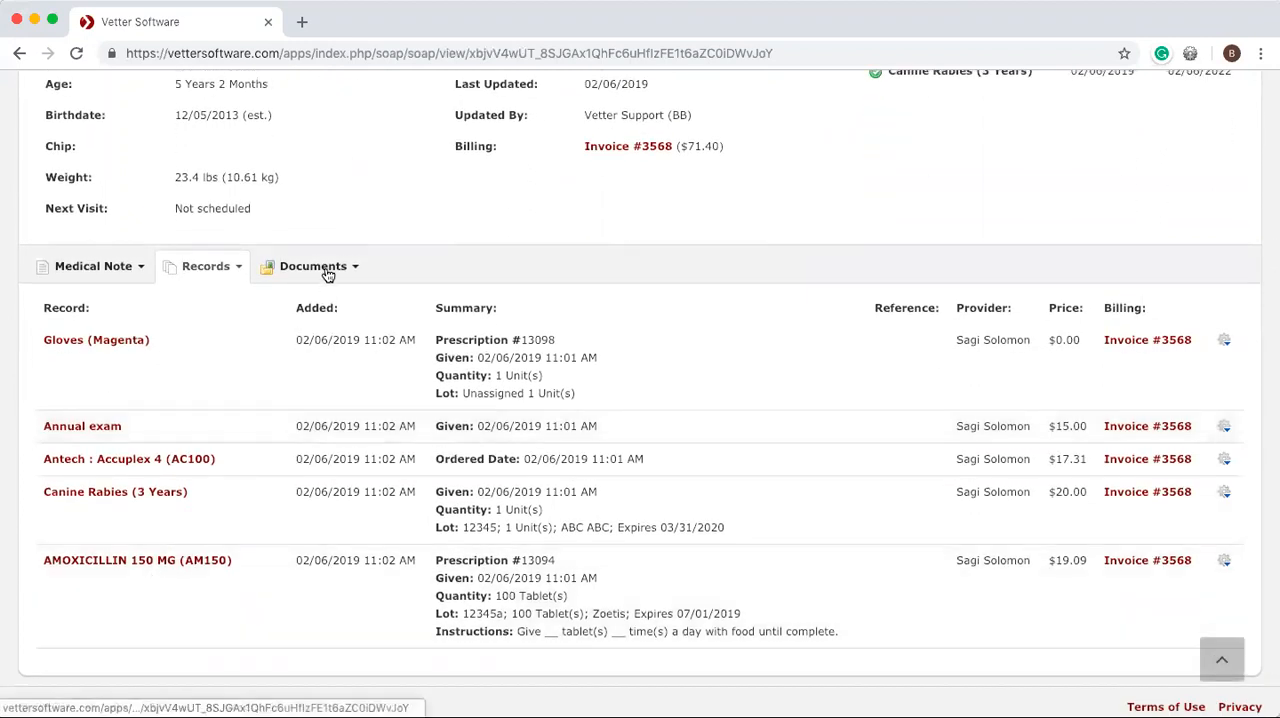
left_click(327, 270)
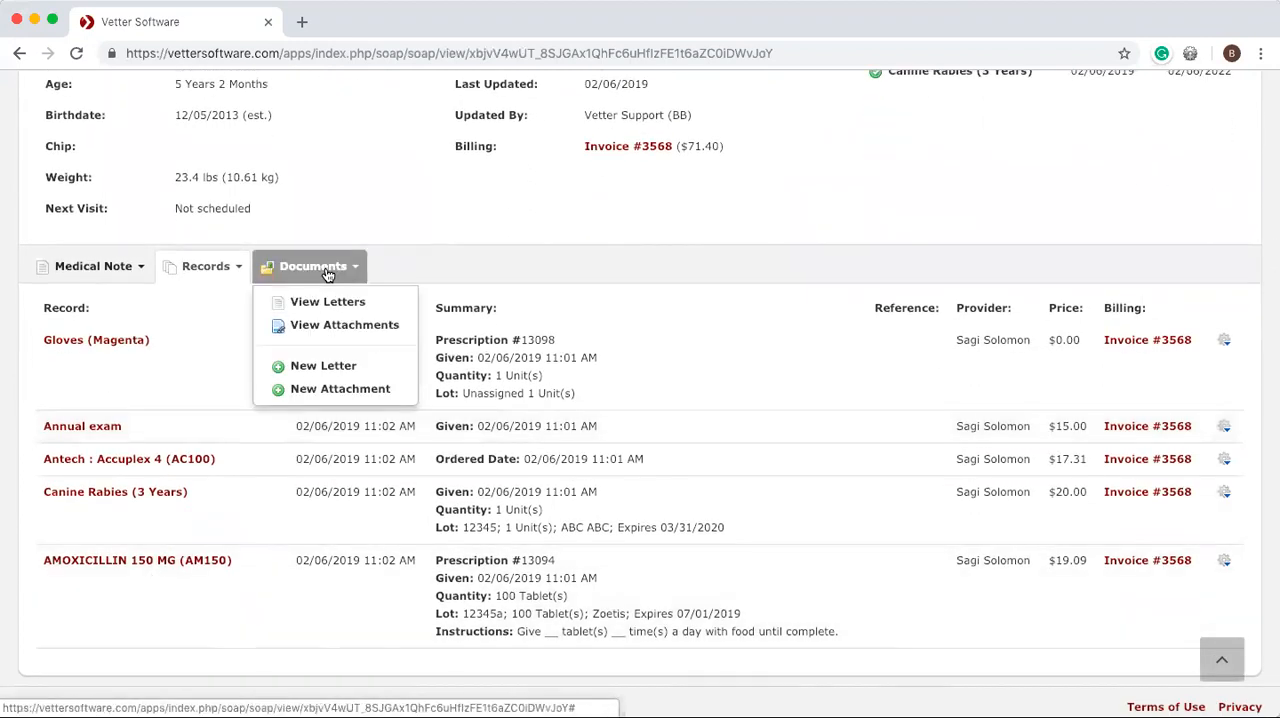
left_click(327, 366)
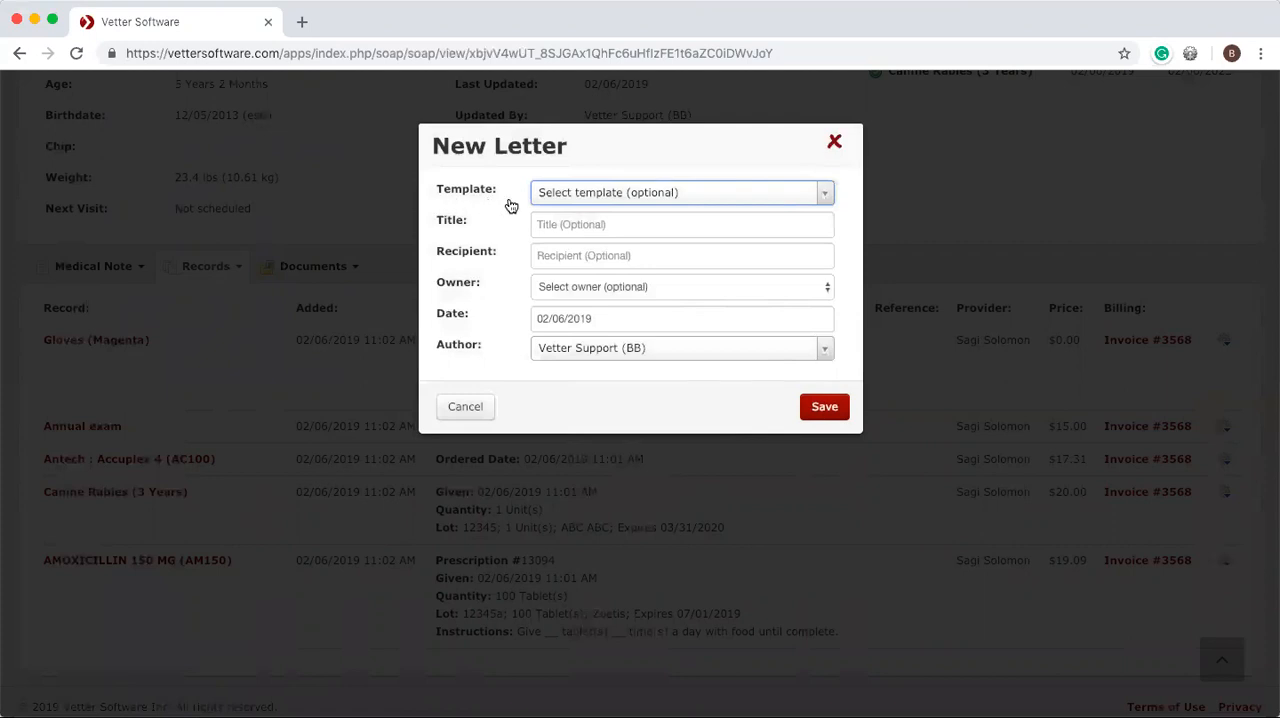
left_click(552, 227)
type("EXAM")
key("BackSpace")
key("BackSpace")
key("BackSpace")
type("xam")
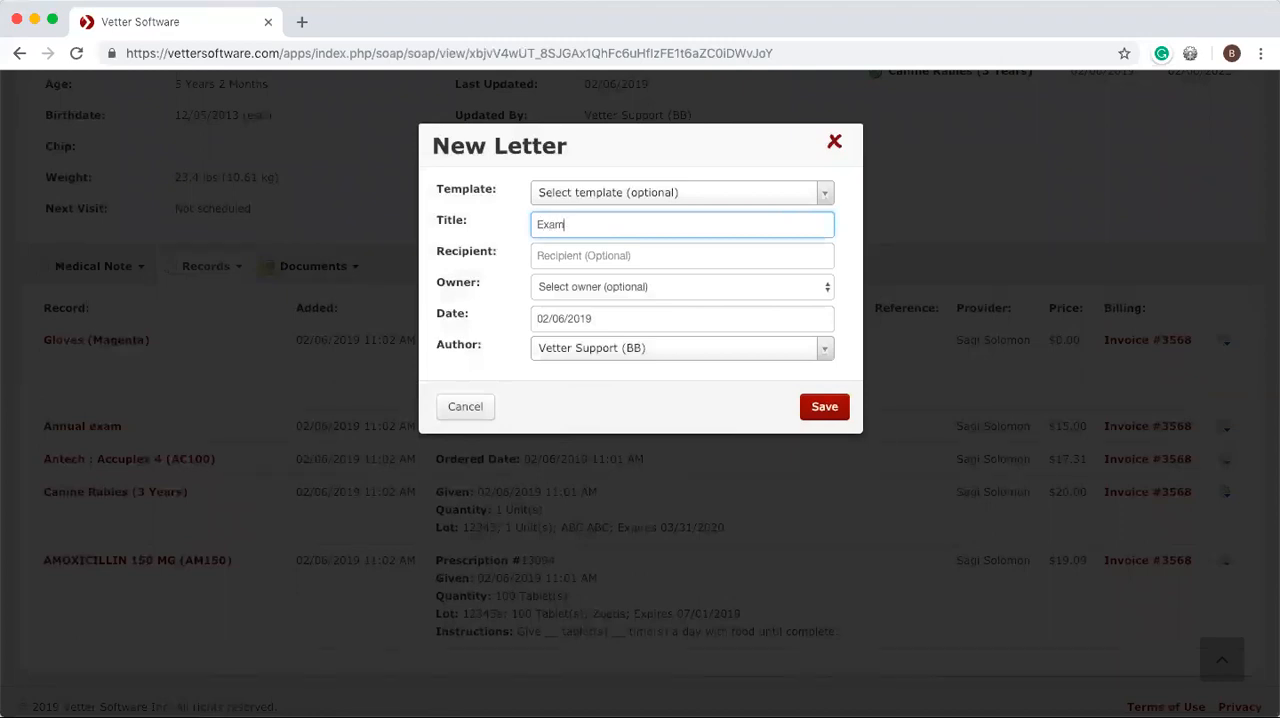
type(" Discharge Letter")
Set the client as both recipient and owner of the letter, and save it.
left_click(558, 257)
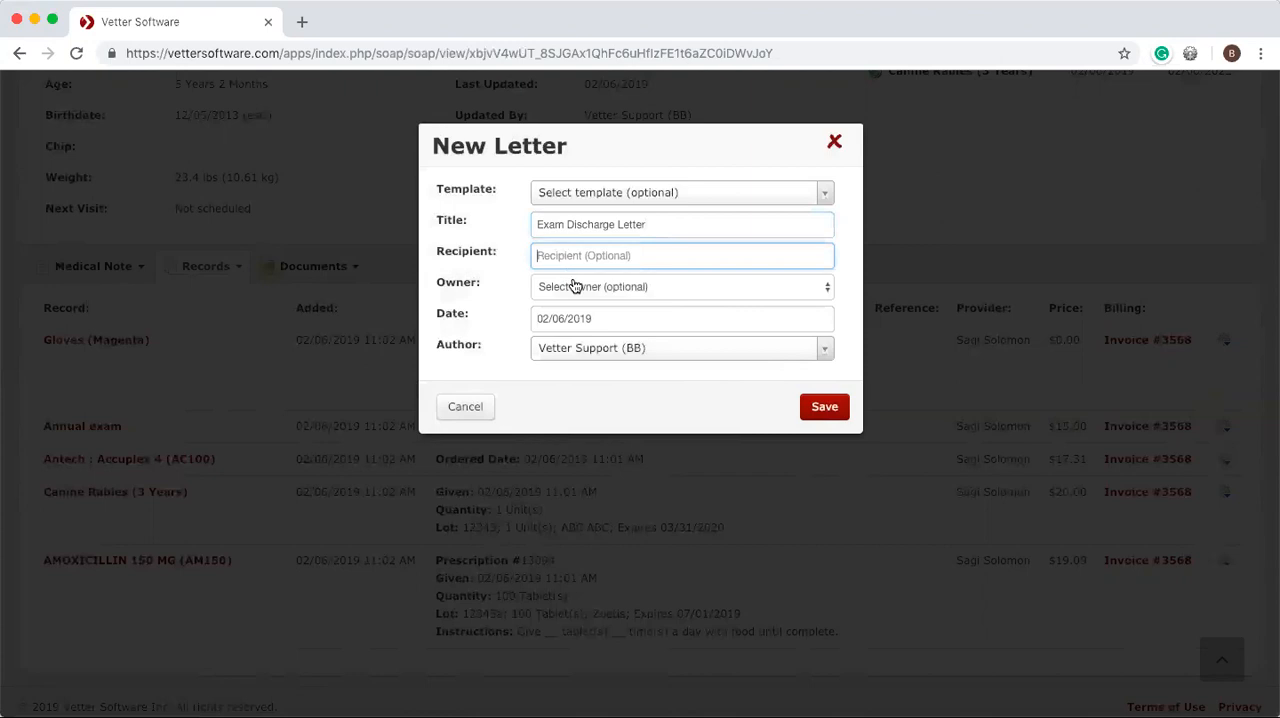
type("sar")
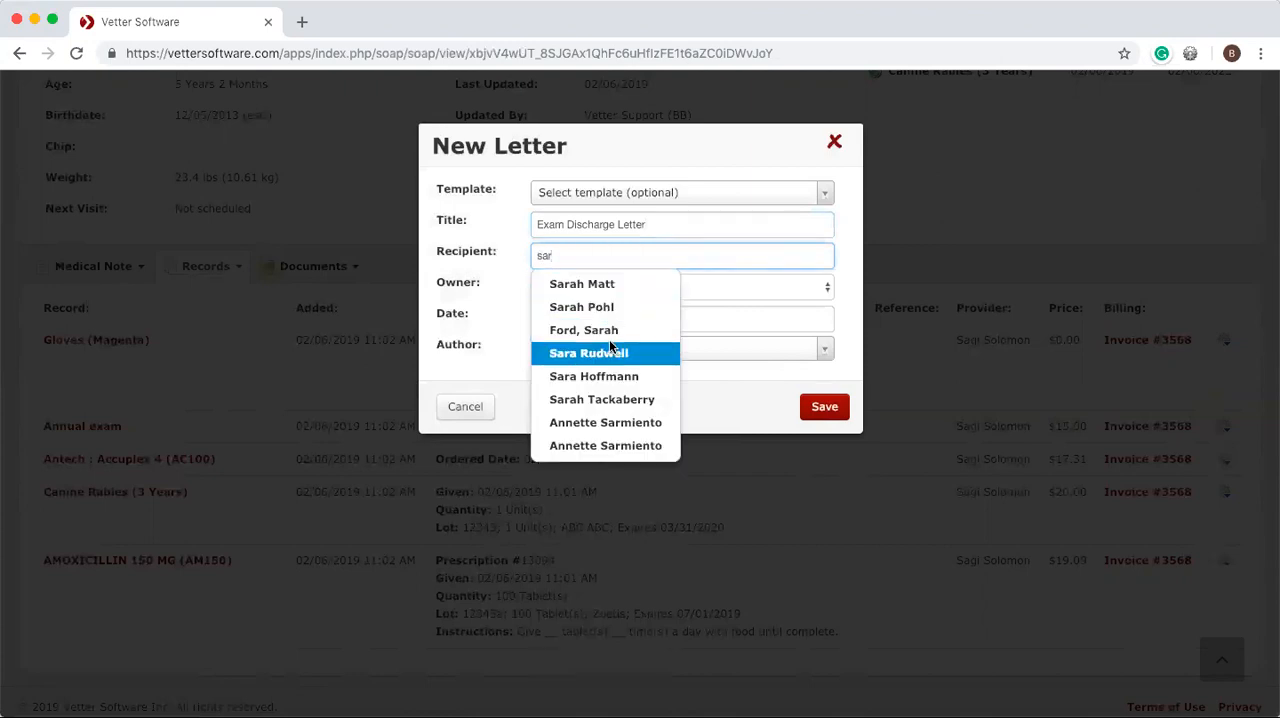
left_click(612, 378)
left_click(590, 288)
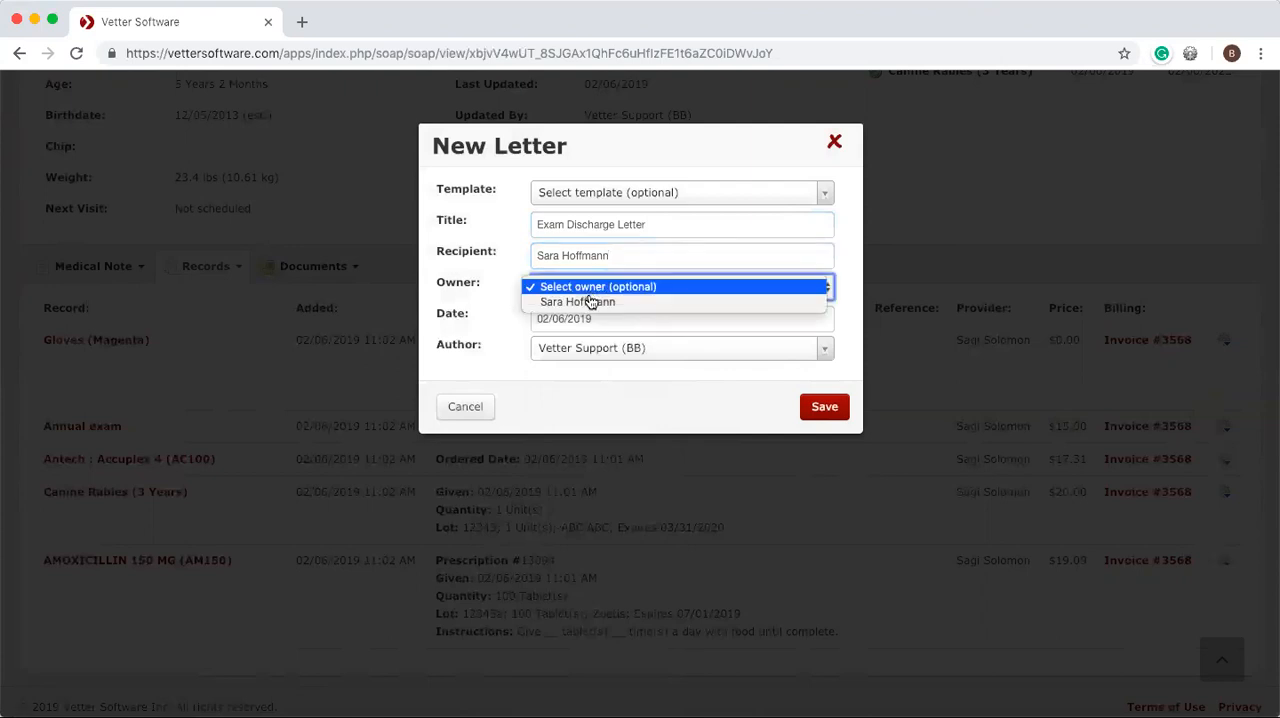
left_click(590, 301)
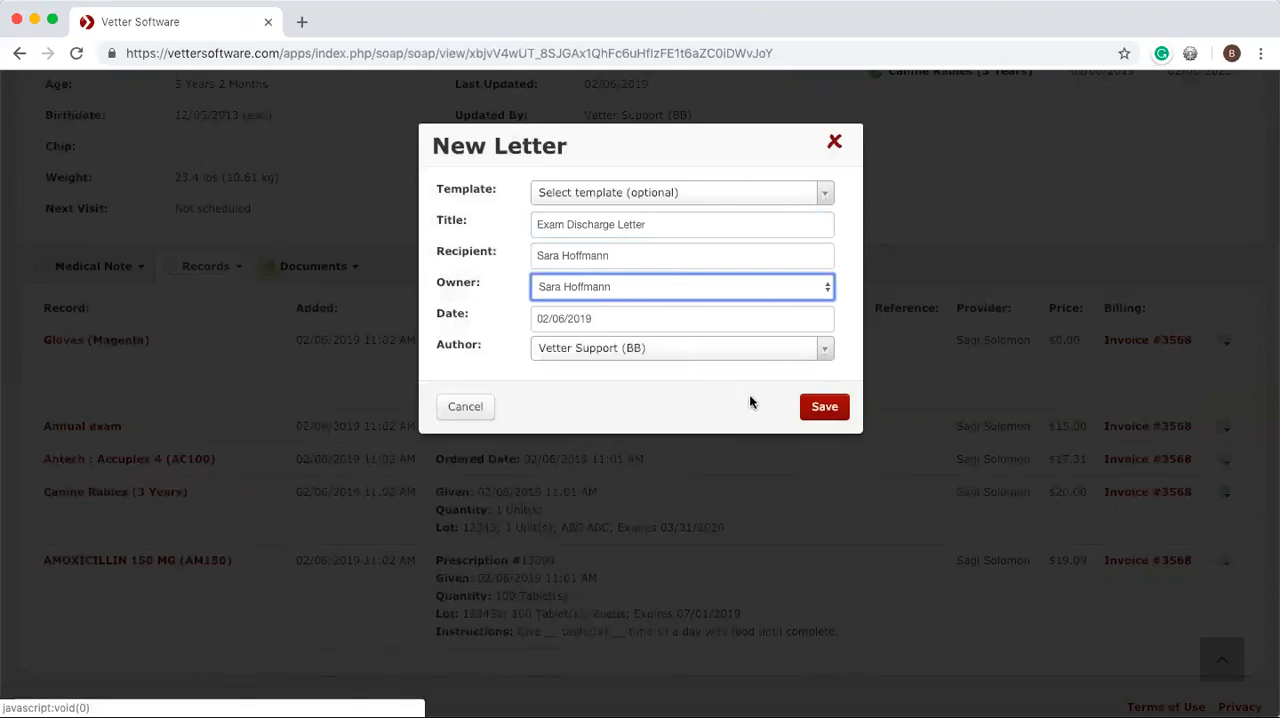
left_click(822, 408)
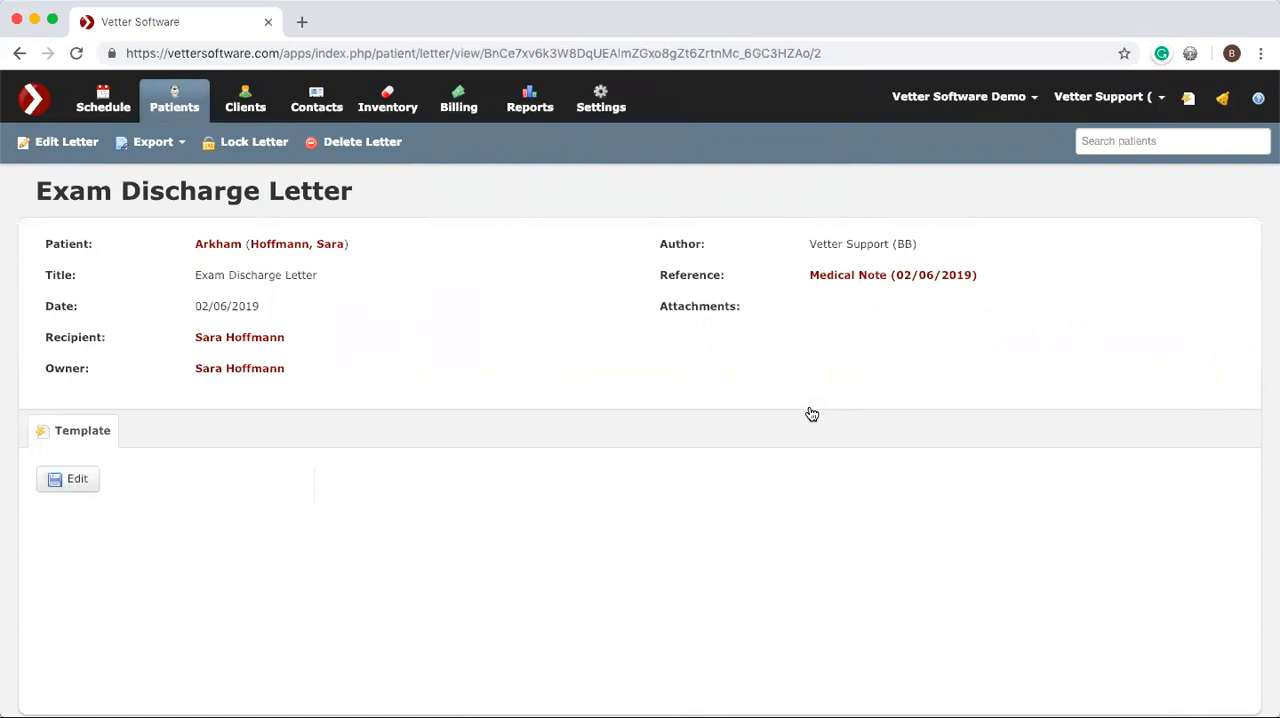
Open the discharge letter's template for editing.
left_click(72, 482)
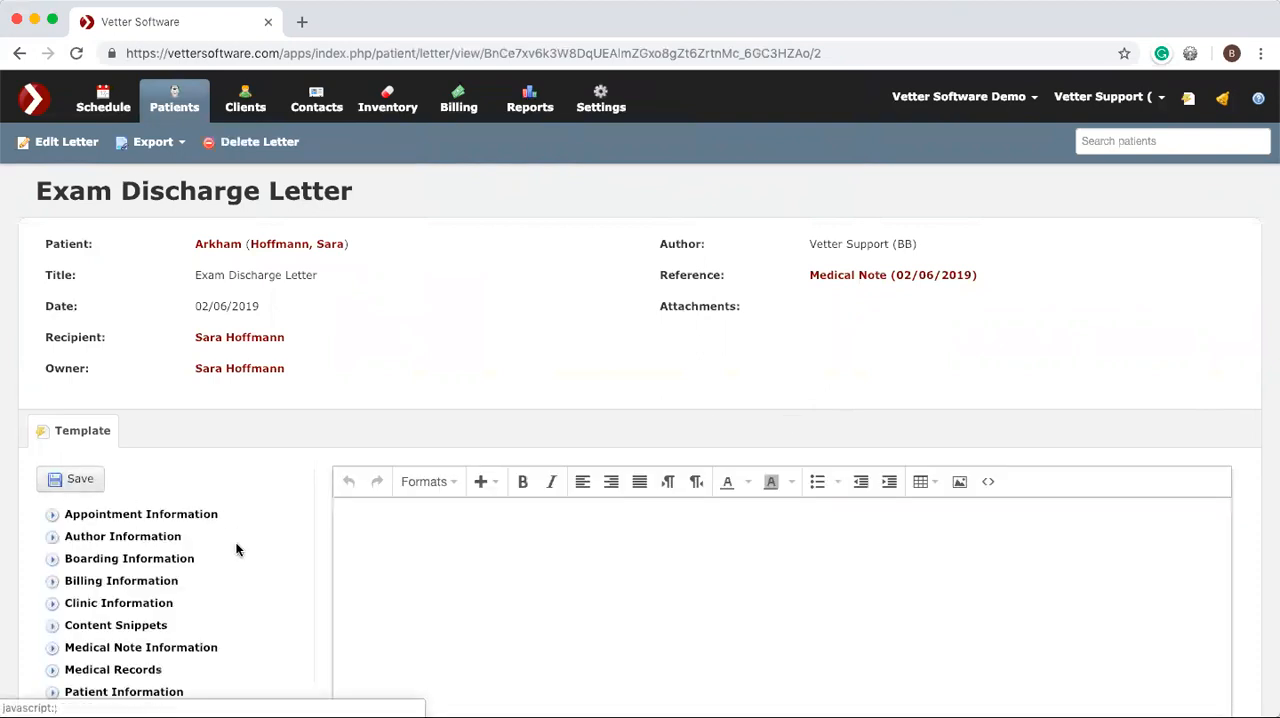
scroll(147, 582, "down", 3)
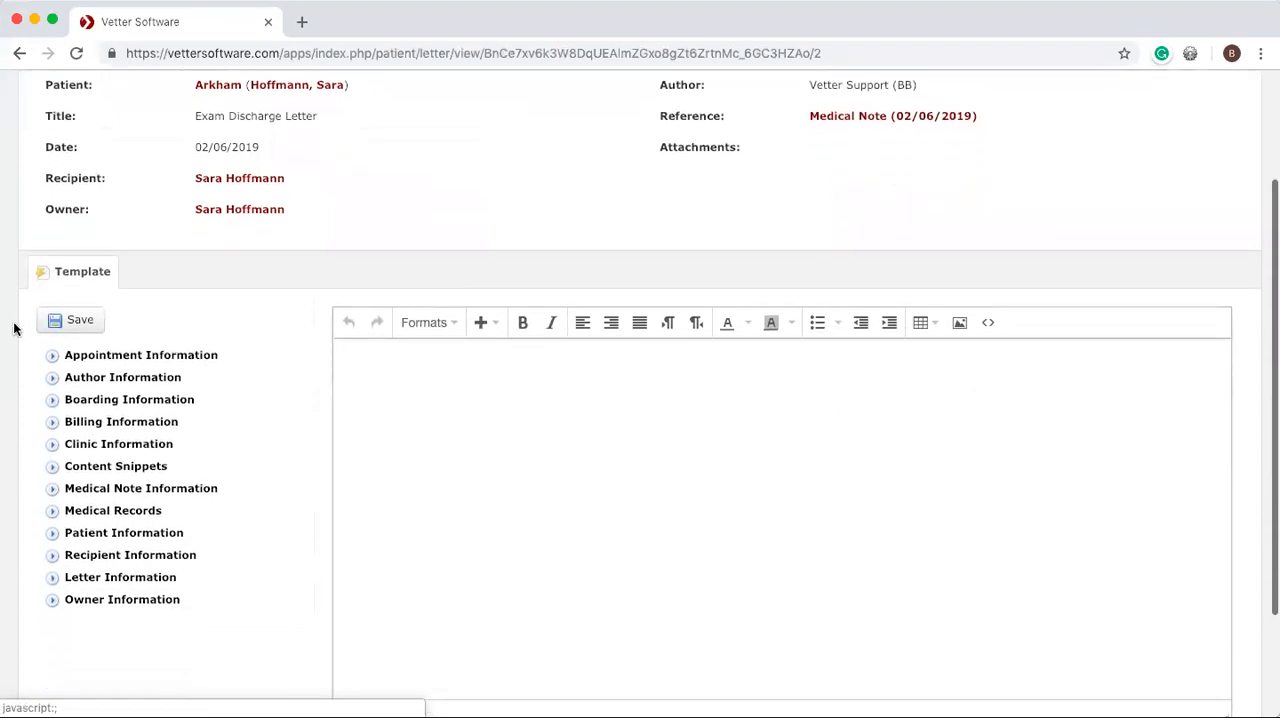
left_click(53, 358)
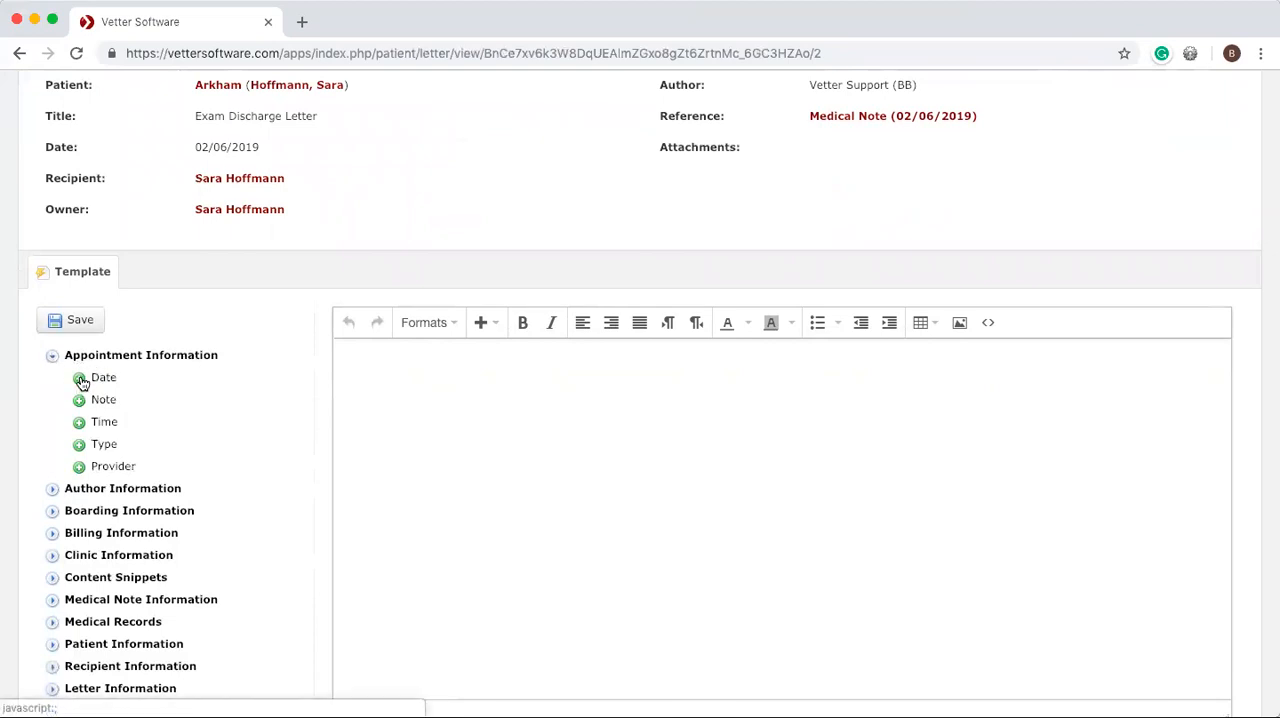
left_click(80, 379)
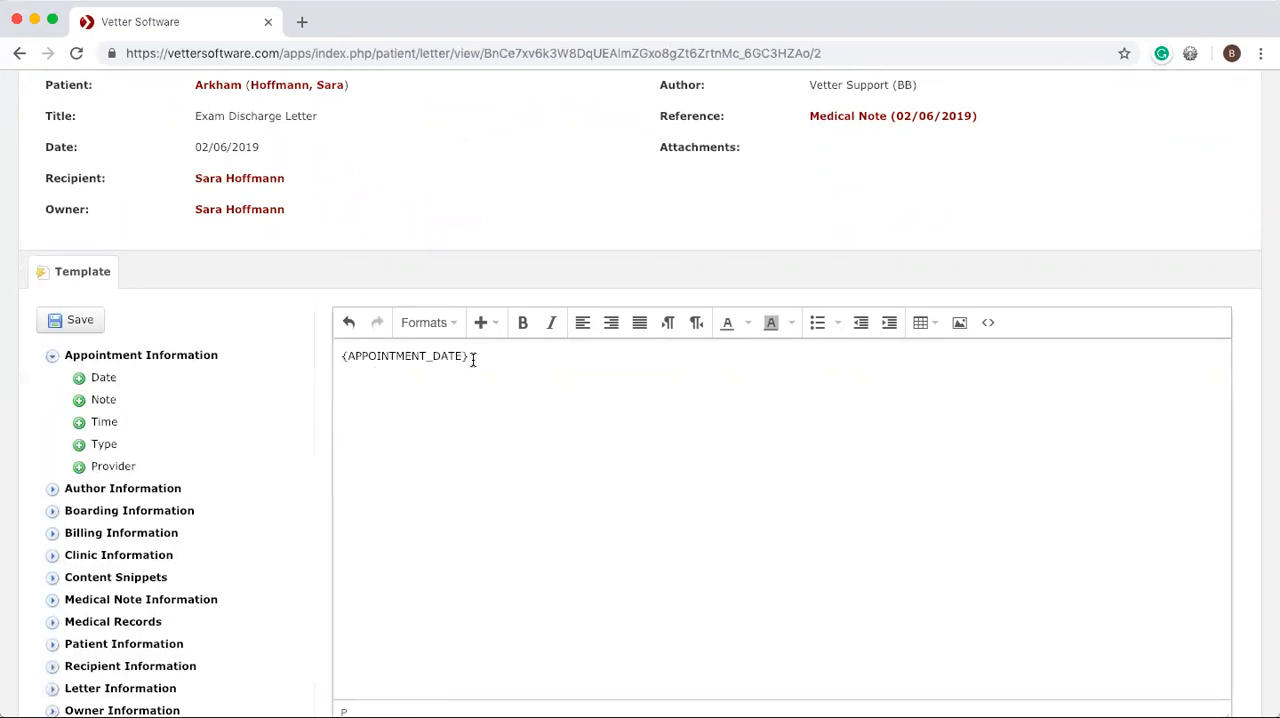
left_click_drag(469, 356, 324, 357)
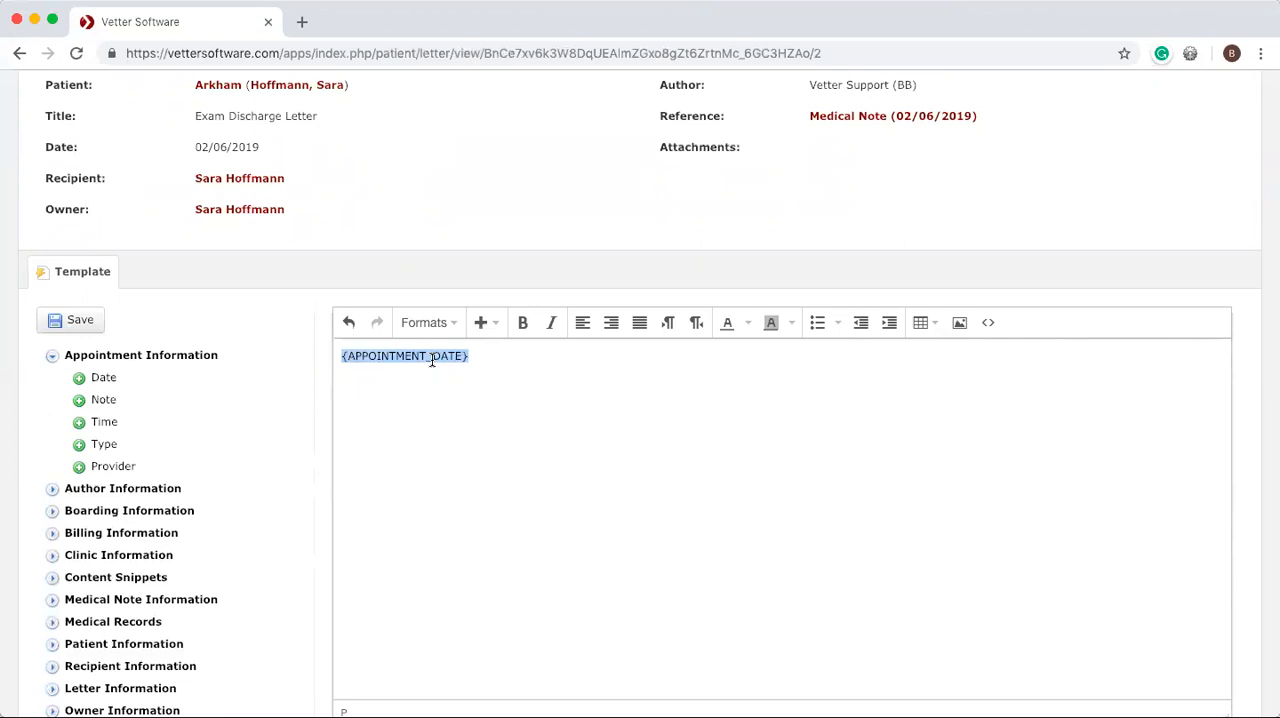
key("BackSpace")
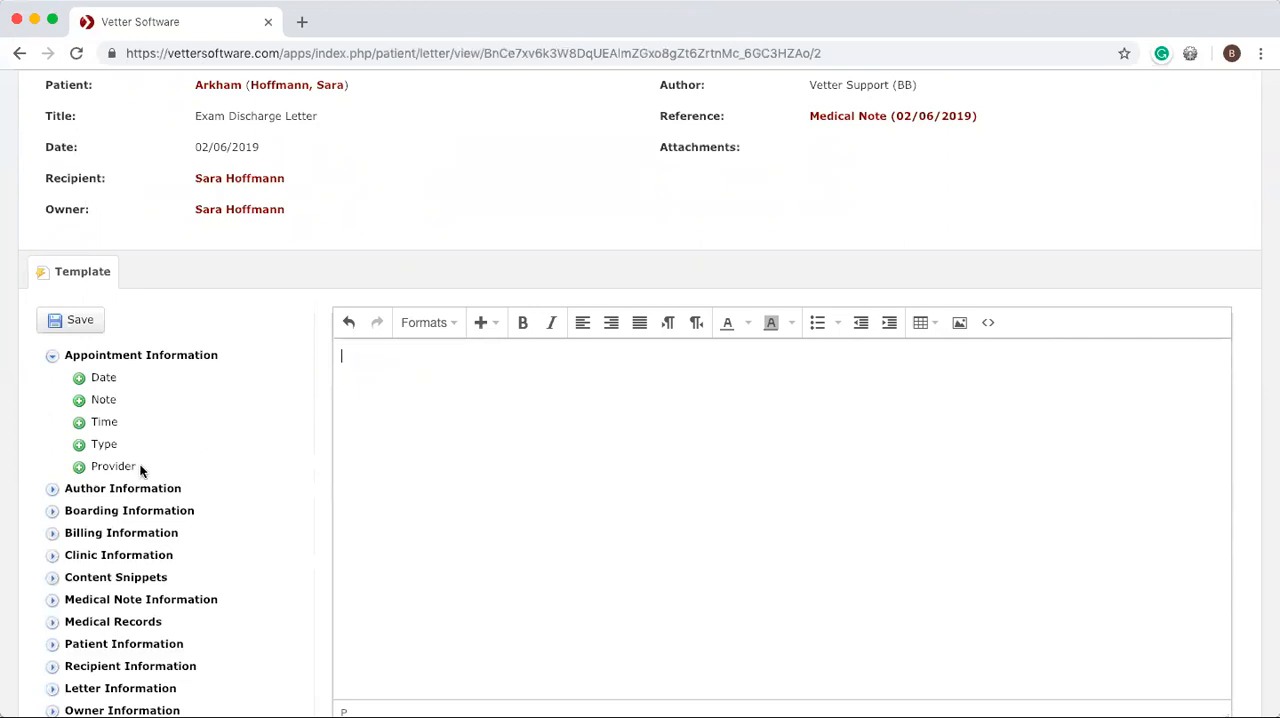
Insert the letter title and letter date fields on separate lines at the start of the letter body.
scroll(140, 466, "down", 1)
scroll(140, 470, "down", 2)
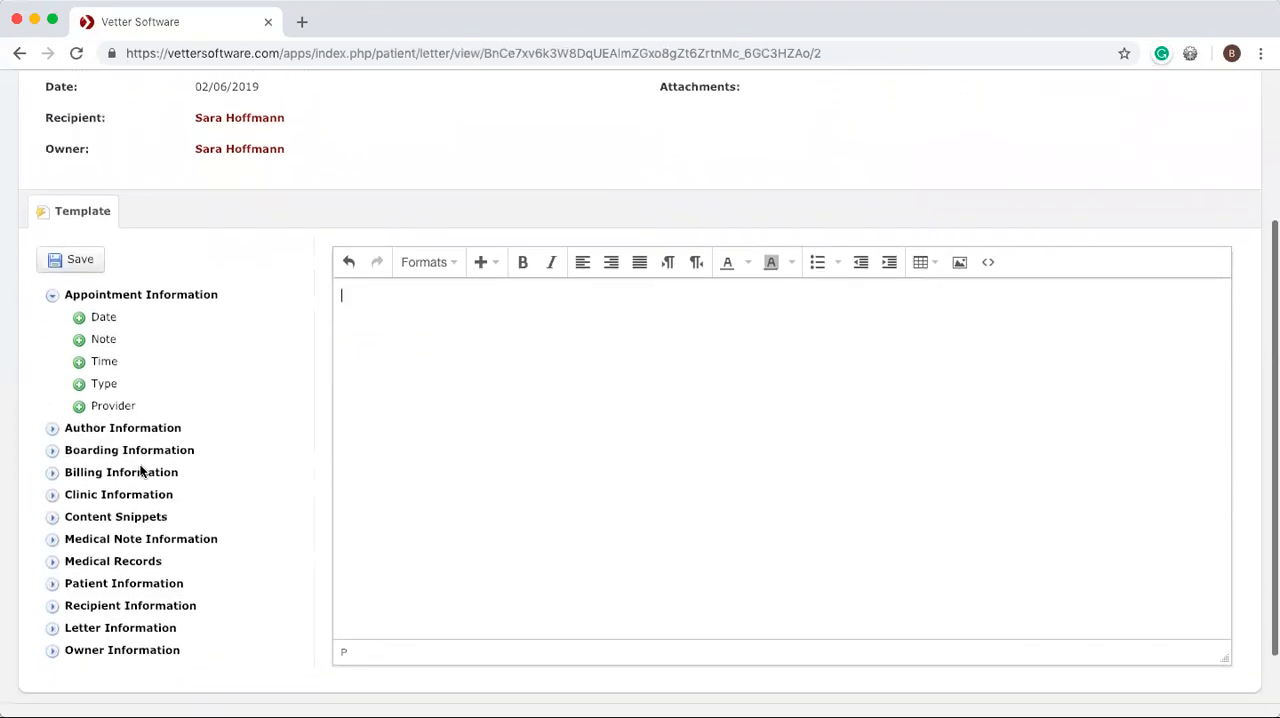
left_click(52, 628)
scroll(161, 570, "down", 1)
scroll(161, 570, "down", 2)
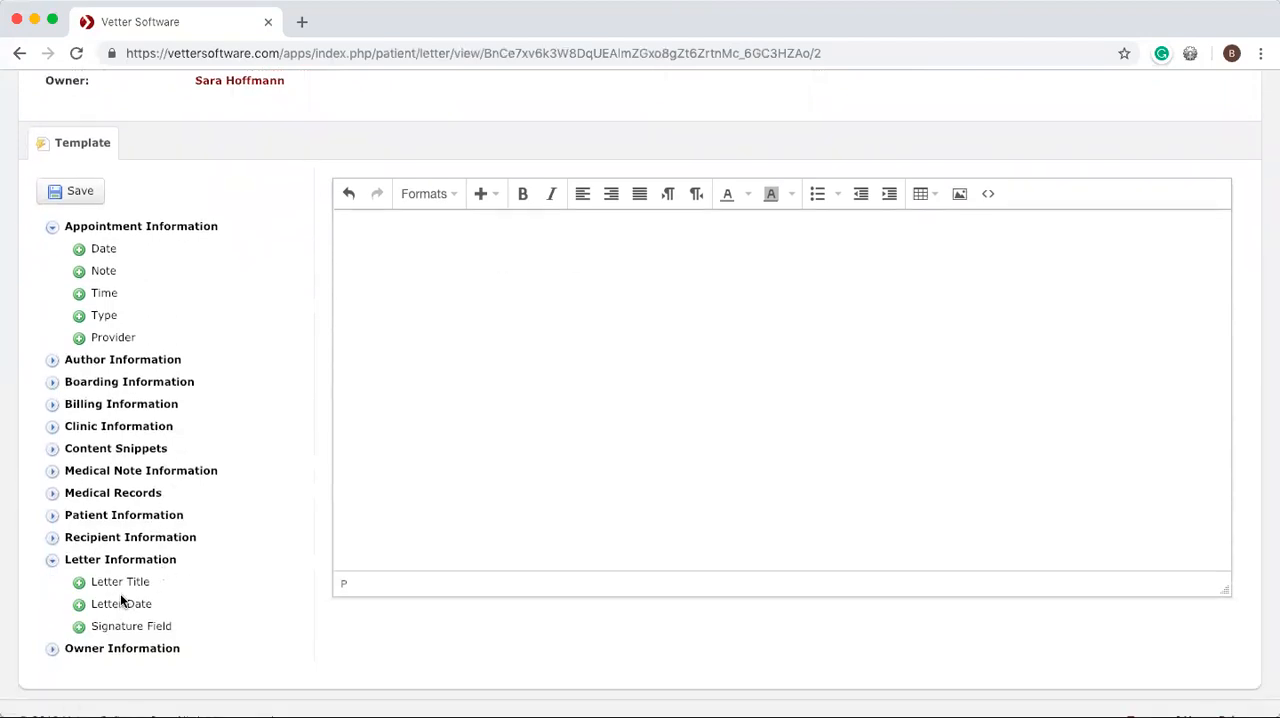
left_click(80, 584)
left_click(79, 605)
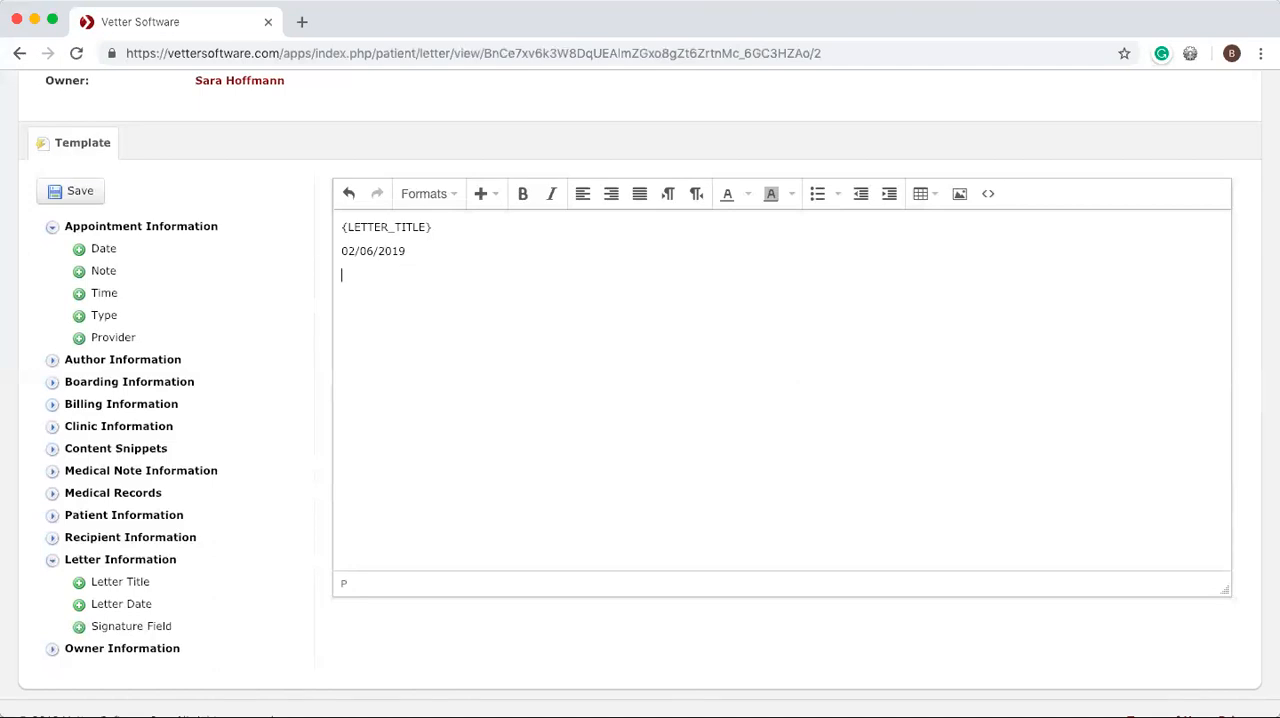
Leave a blank line below the date and write the greeting "Dear {RECIPIENT_FIRST_NAME}," using the recipient's first name field.
type("Dear")
left_click(55, 542)
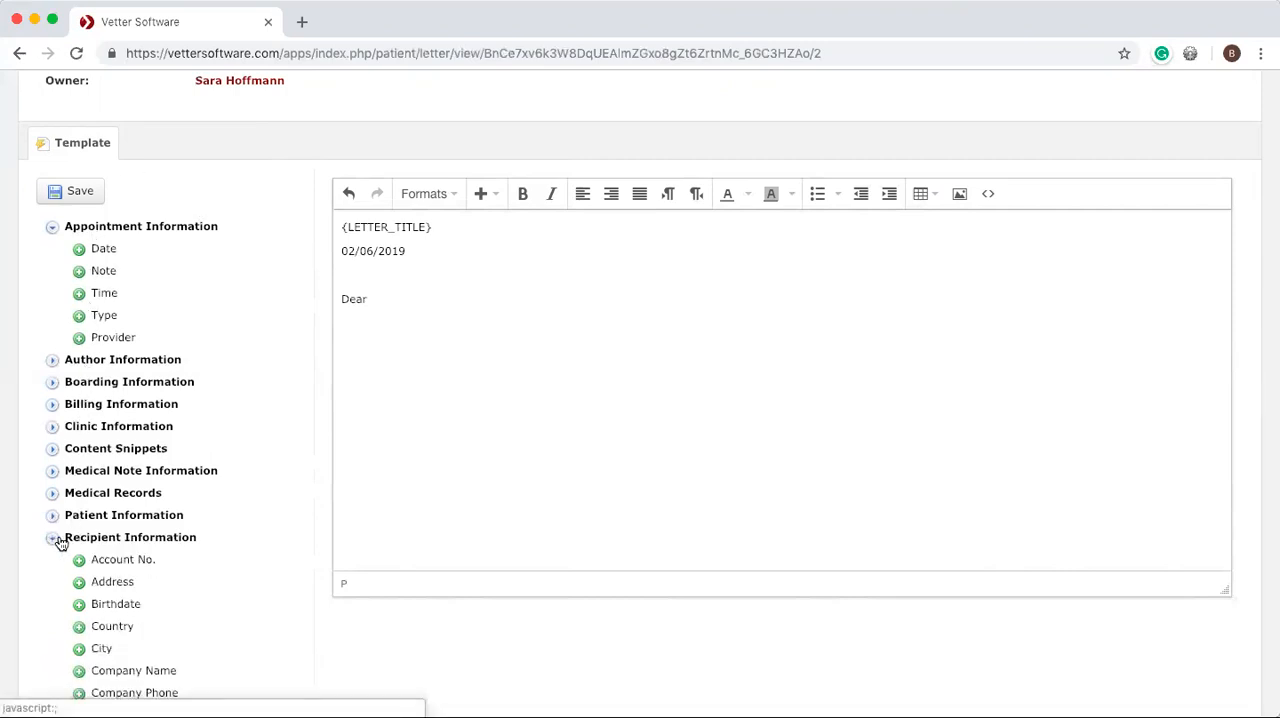
scroll(120, 580, "down", 2)
scroll(120, 583, "down", 1)
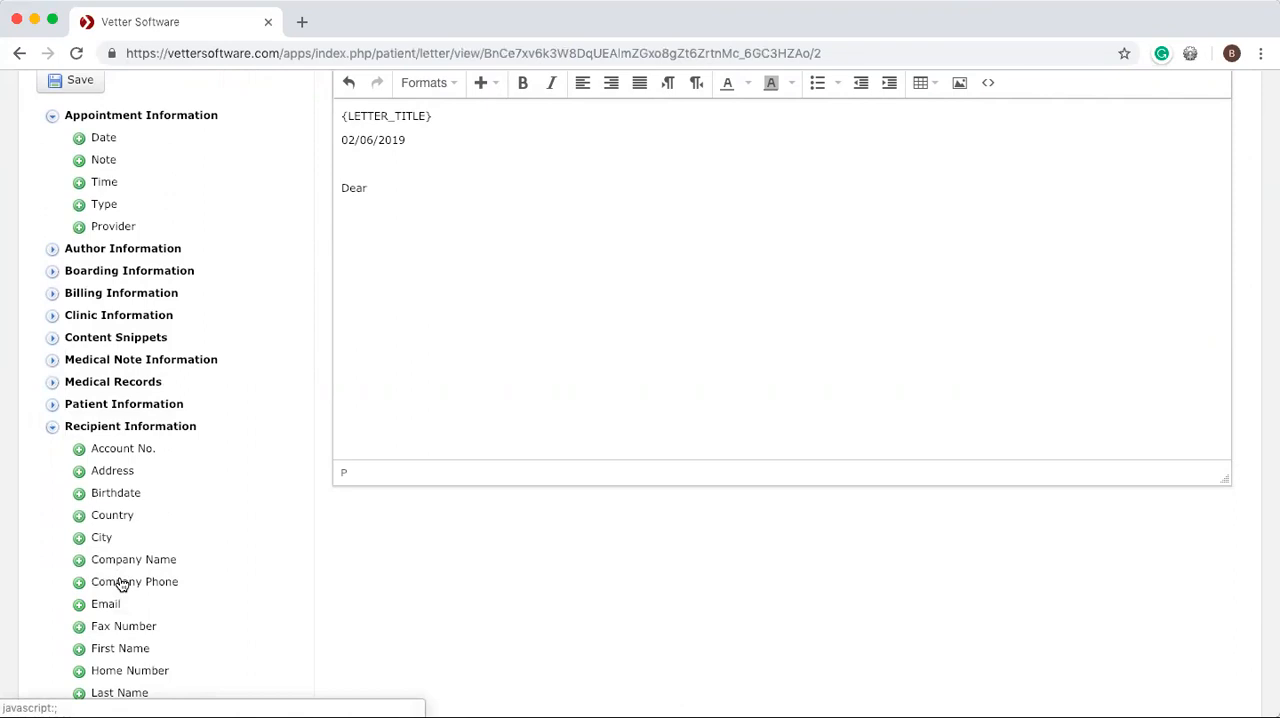
scroll(120, 583, "down", 1)
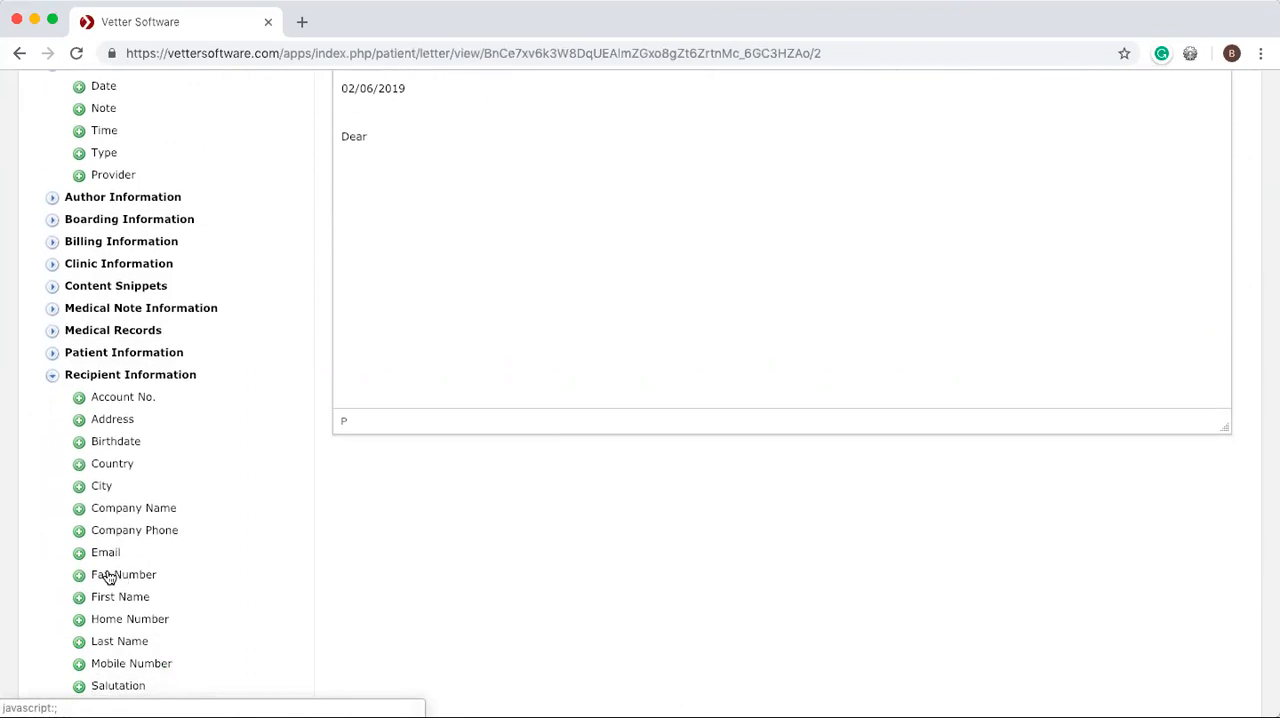
left_click(80, 600)
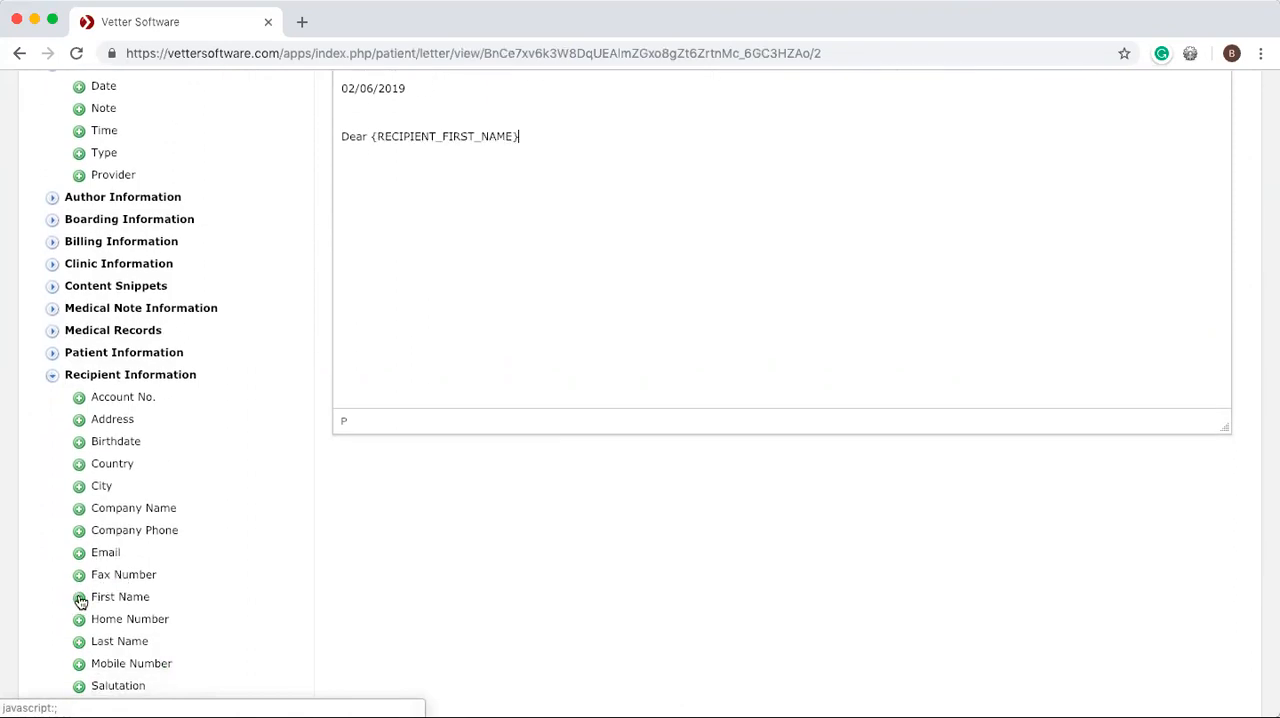
type(",")
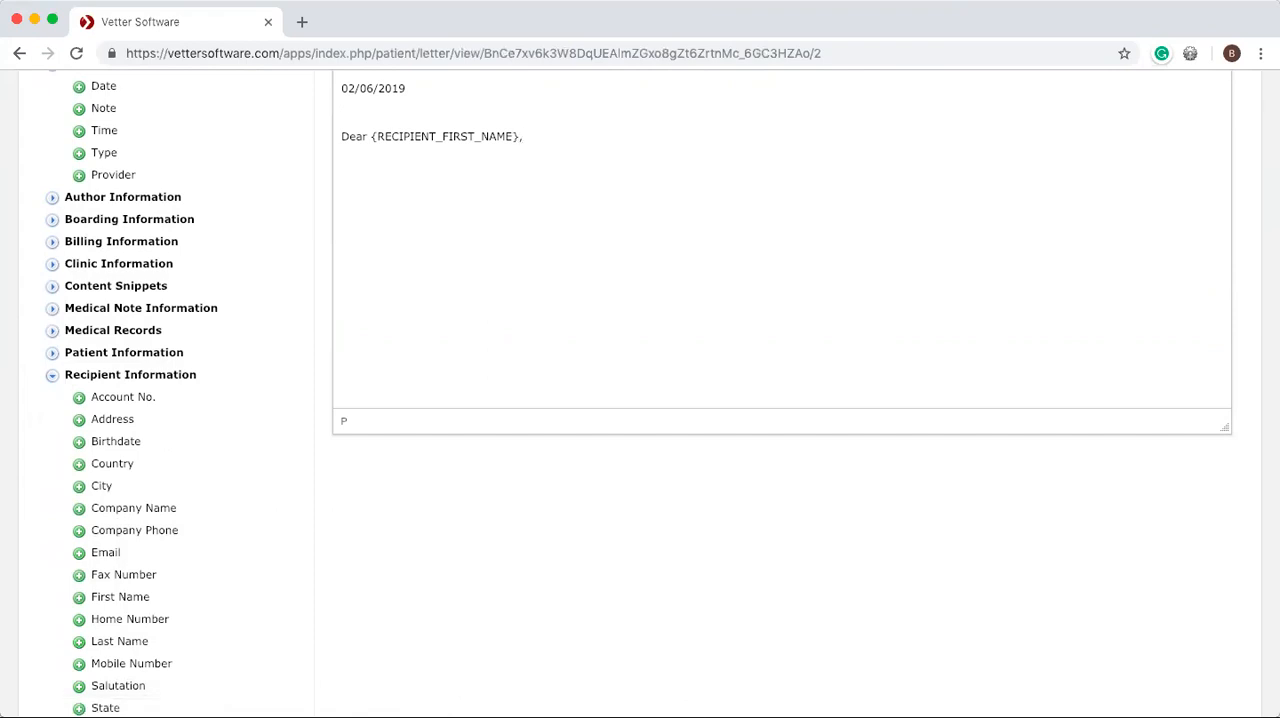
Write "It was a pleasure seeing you and {PATIENT_NAME} today." below the greeting, using the patient name field.
key("Return")
key("Return")
type("It was a pleasure seeing you and")
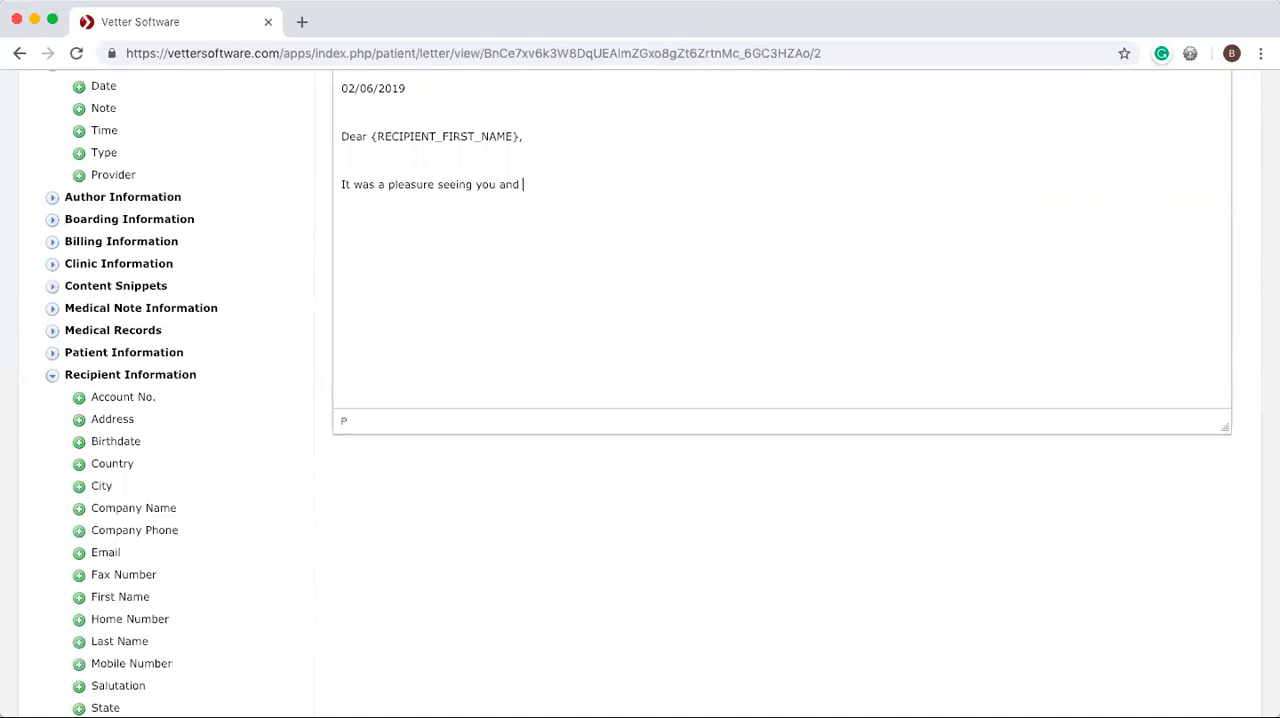
left_click(54, 354)
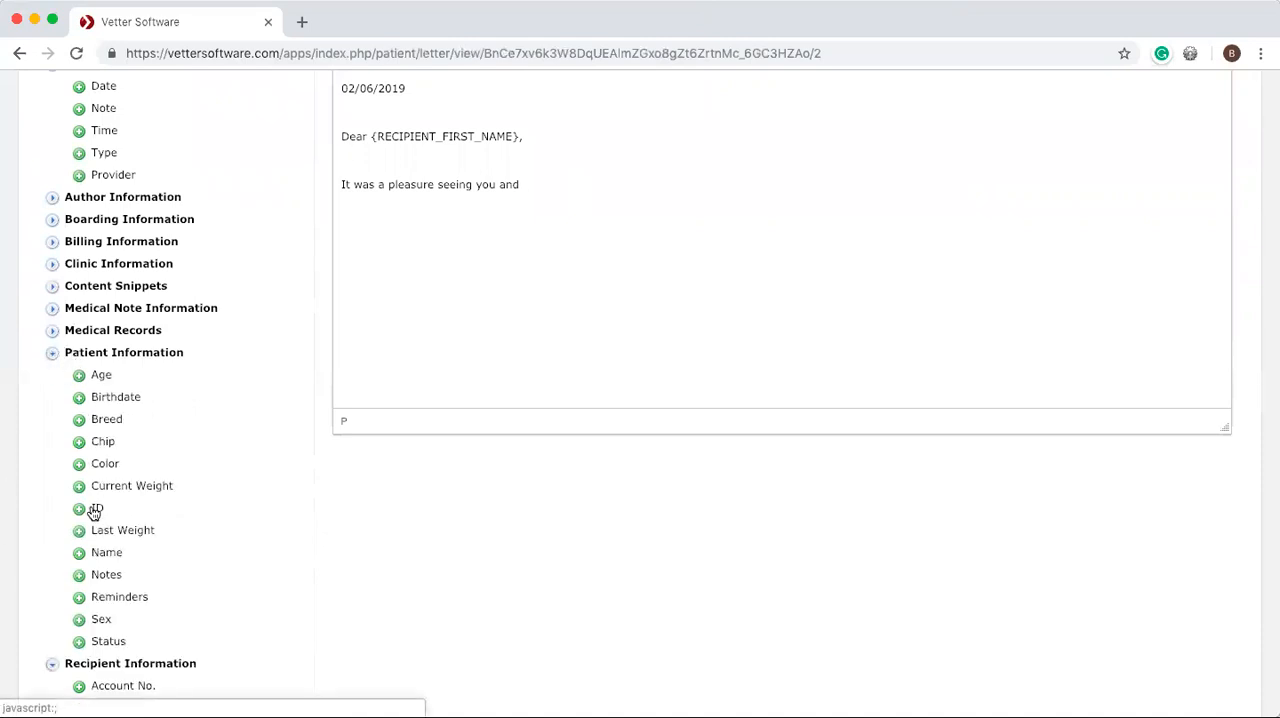
left_click(80, 555)
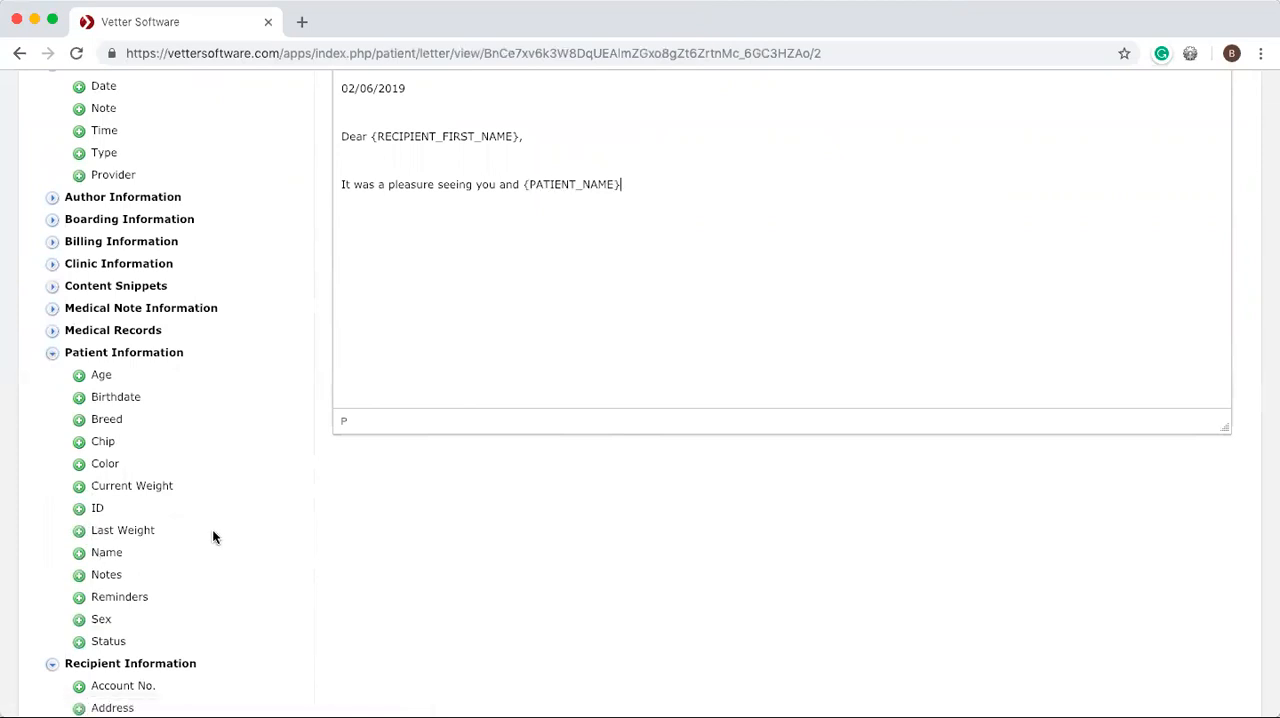
type("today")
type(". ")
type("Here is ")
type("some inform")
type("ation")
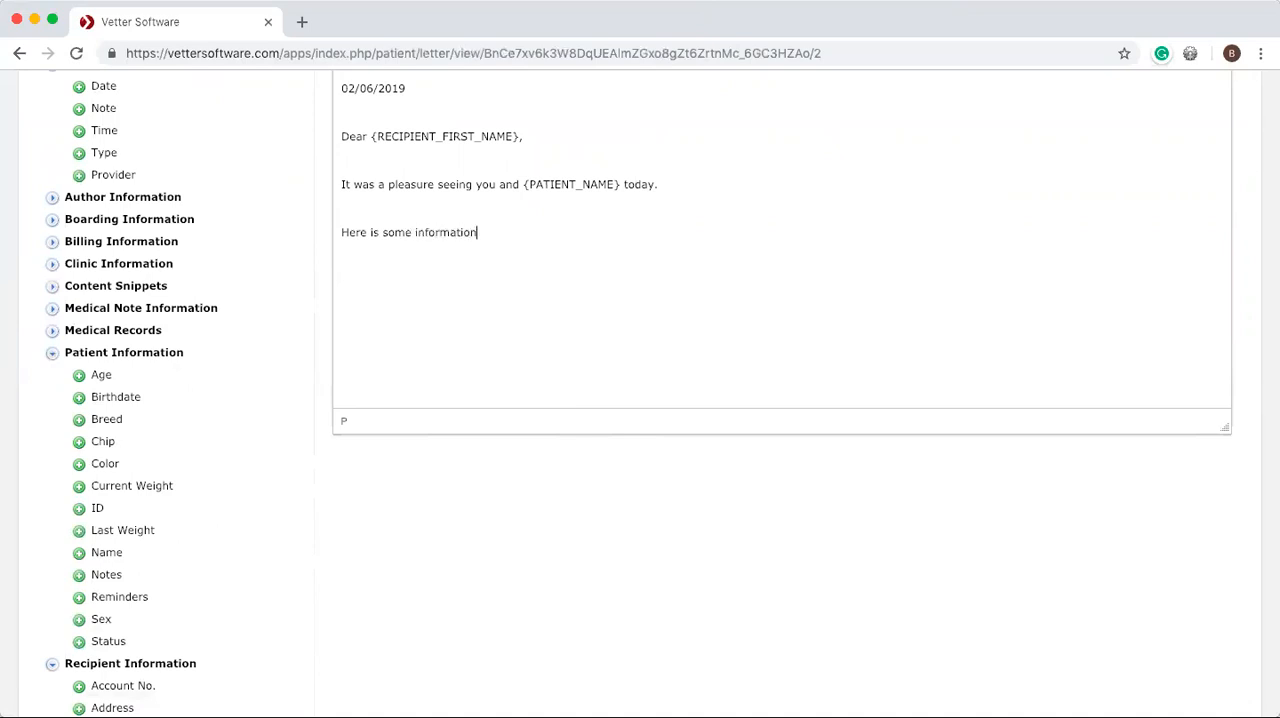
type(" about the appointment:")
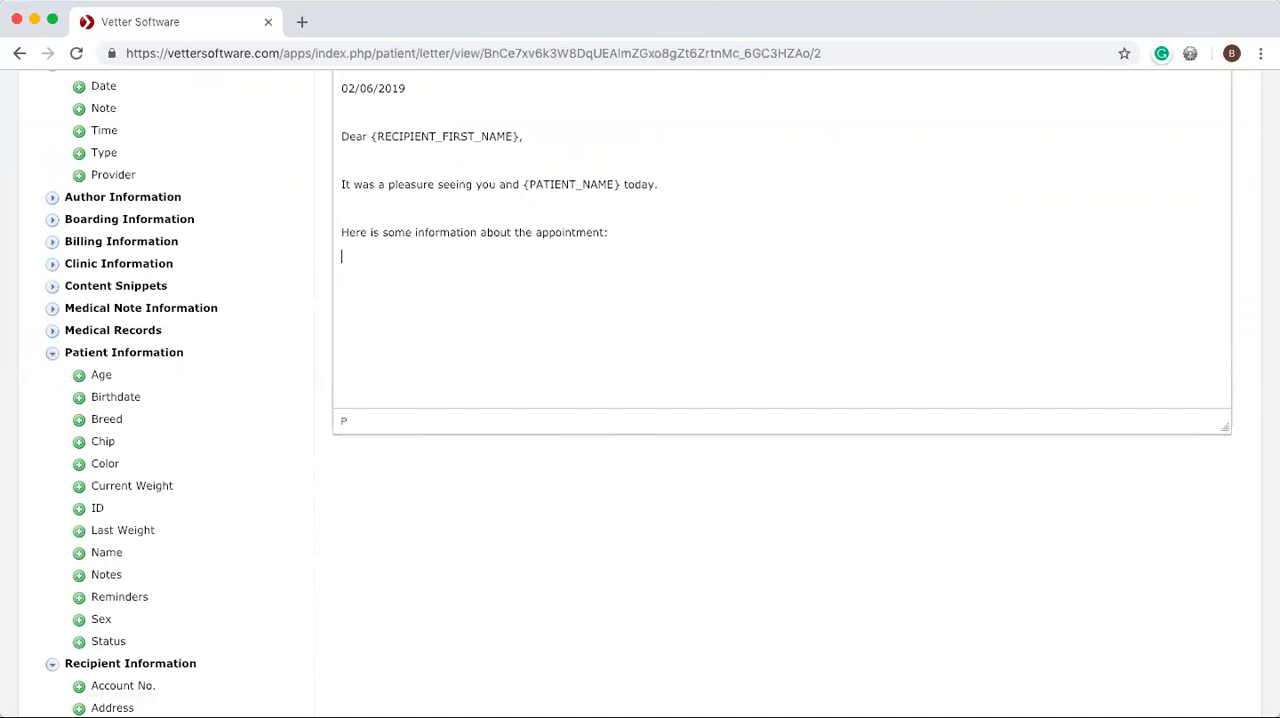
Insert a table with two columns and three rows below the appointment information line.
scroll(729, 249, "up", 3)
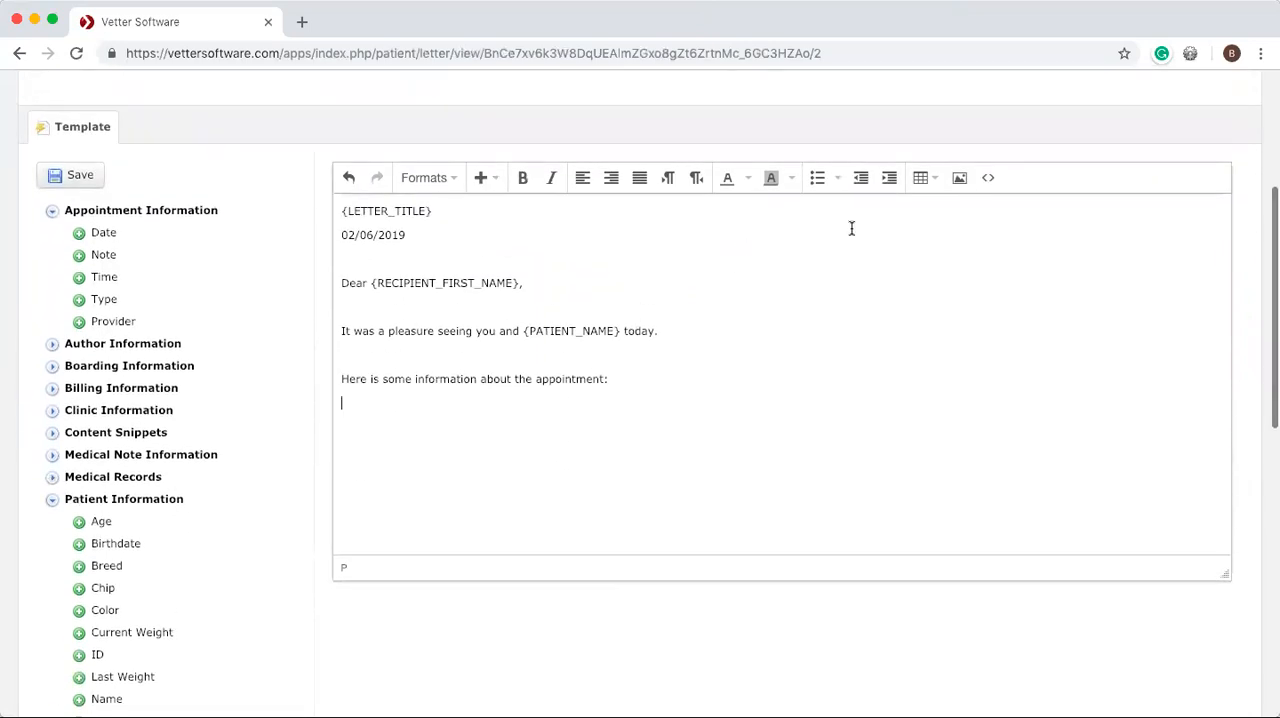
left_click(925, 183)
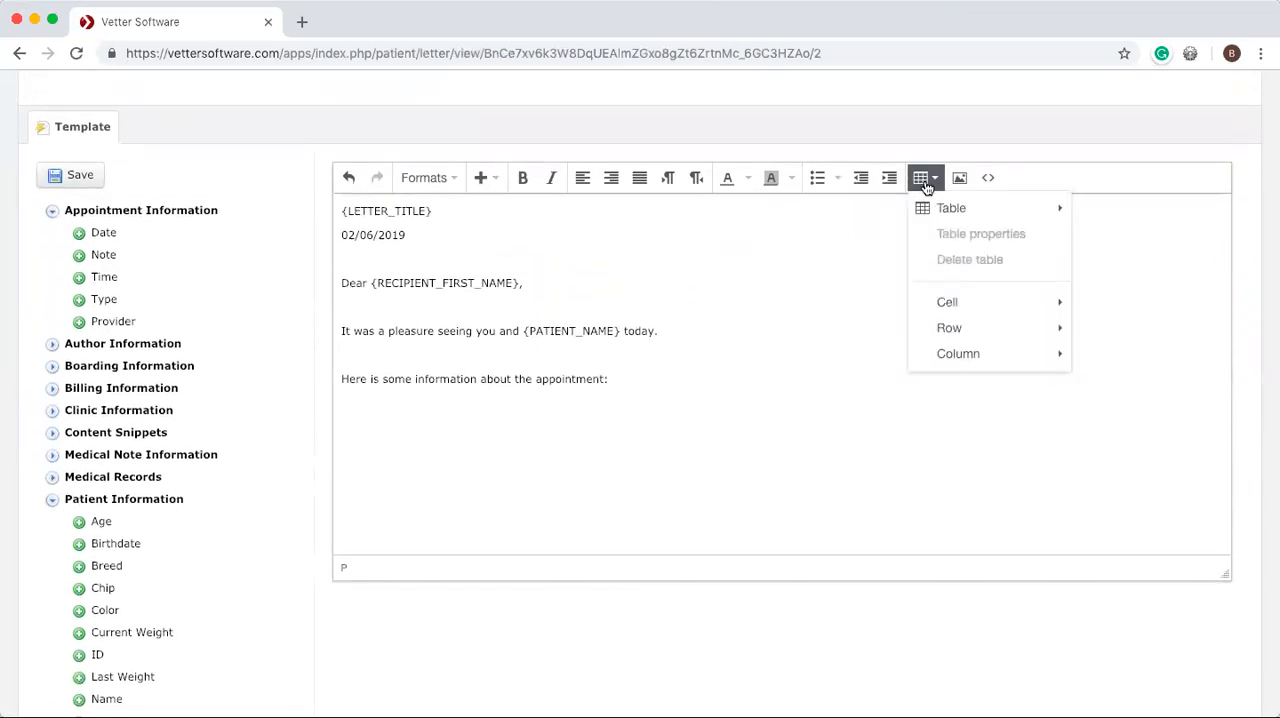
mouse_move(998, 216)
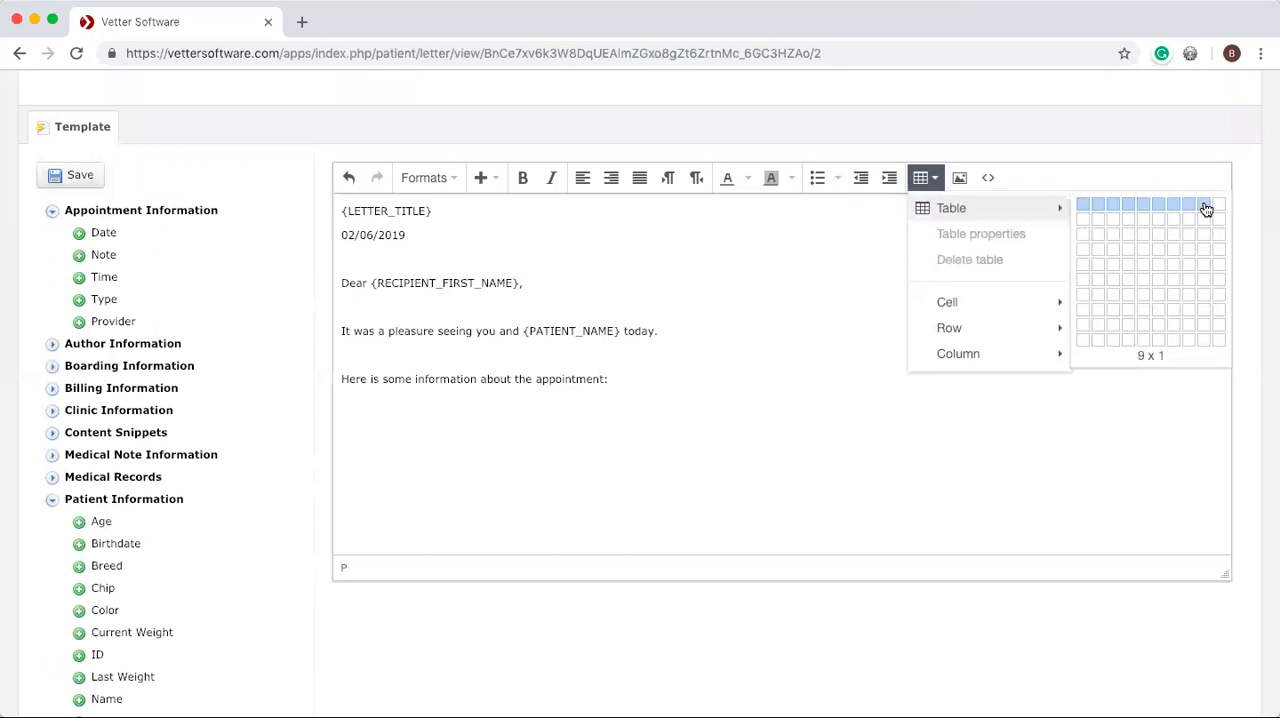
left_click(1099, 240)
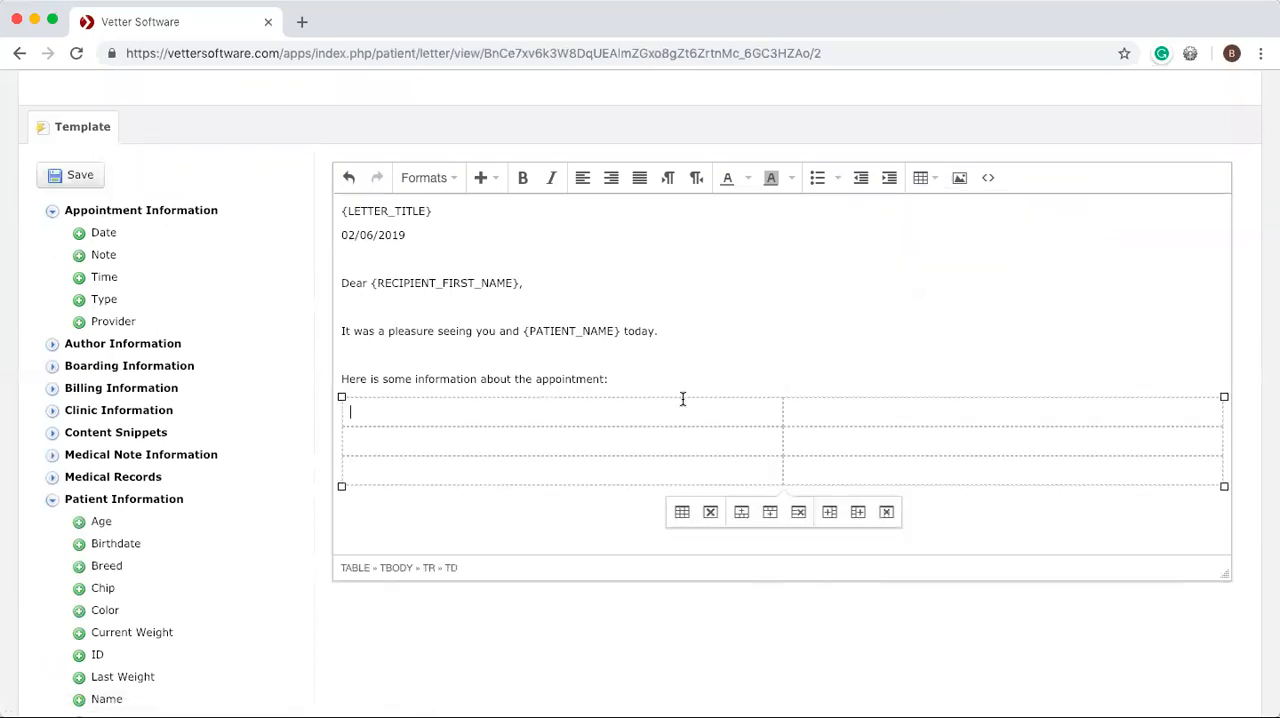
Fill the table's first two rows with the labels "Age:" and "Breed:" and the matching patient fields beside them.
type("Age:")
left_click(82, 523)
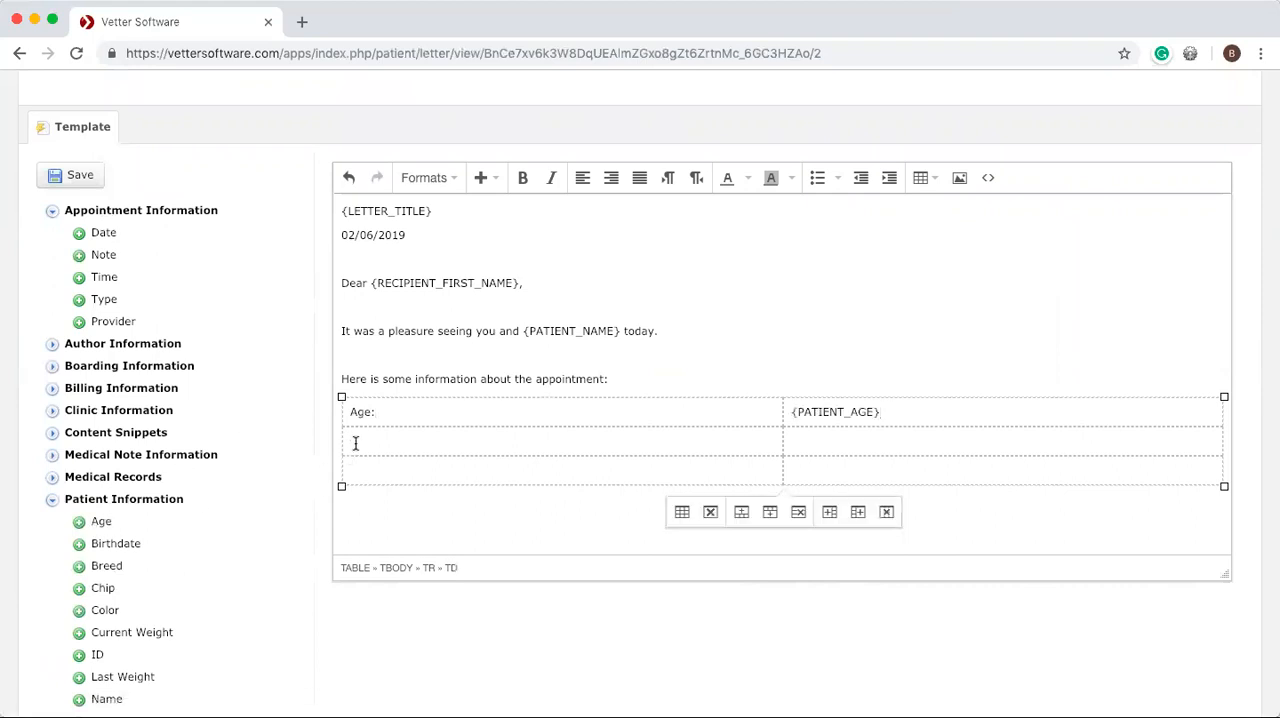
type("Breed:")
left_click(81, 567)
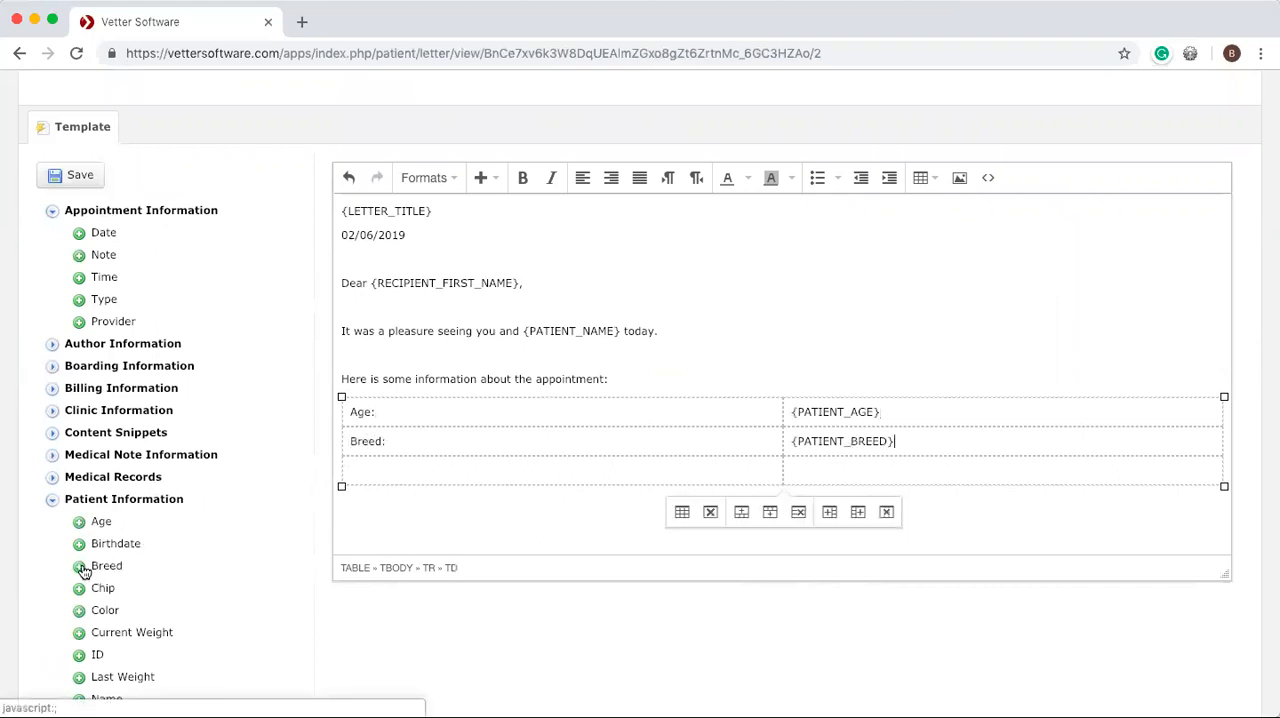
Fill the table's third row with the label "Sex:" and the patient sex field.
scroll(82, 570, "down", 2)
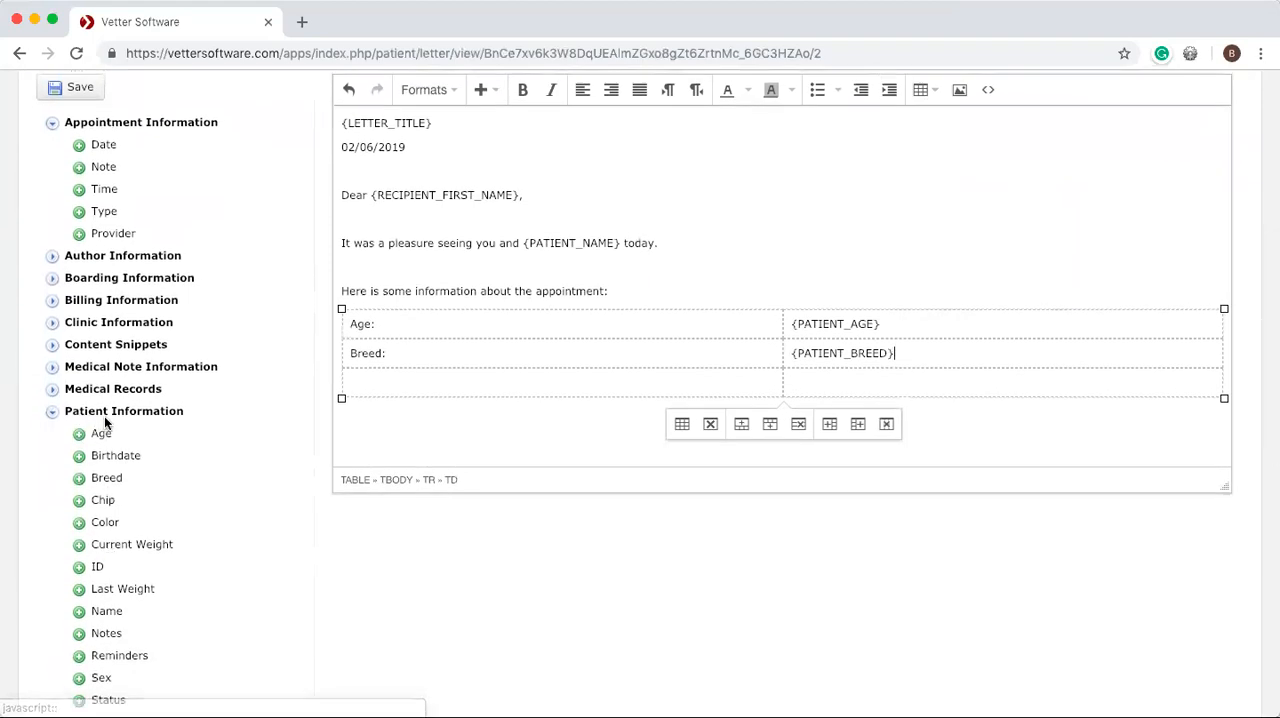
left_click(391, 385)
type("Sex:")
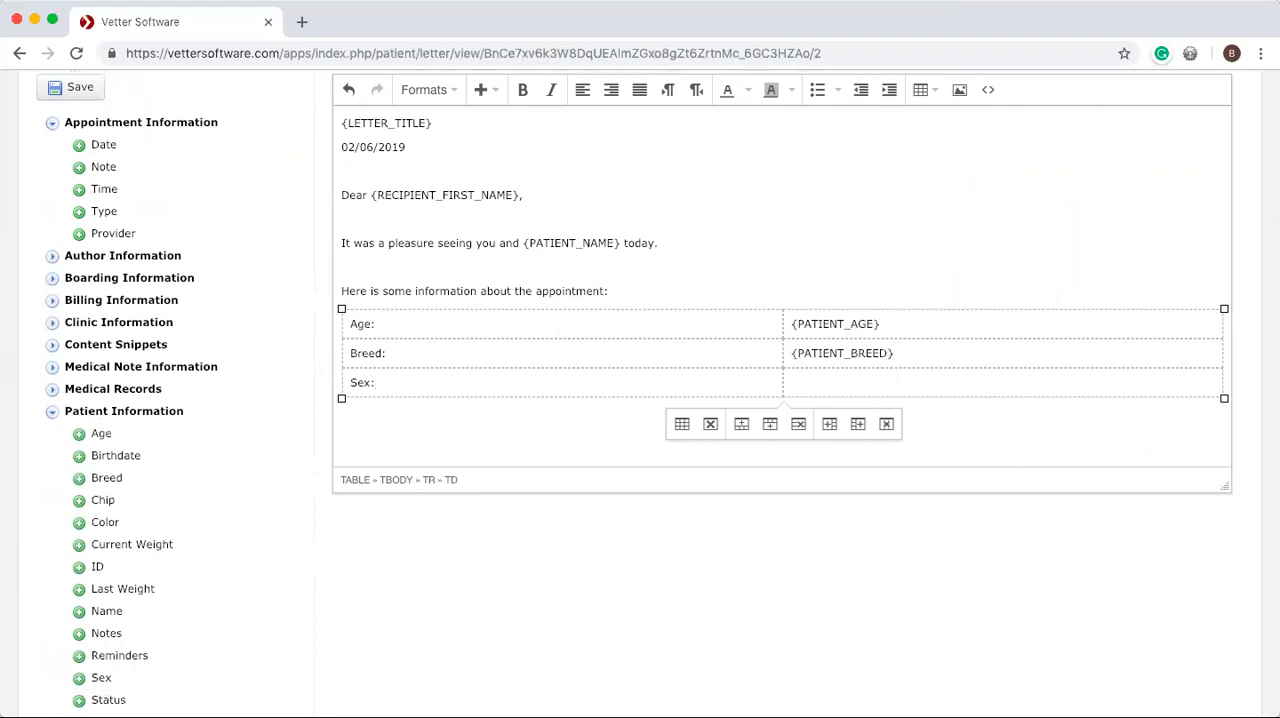
scroll(129, 528, "down", 2)
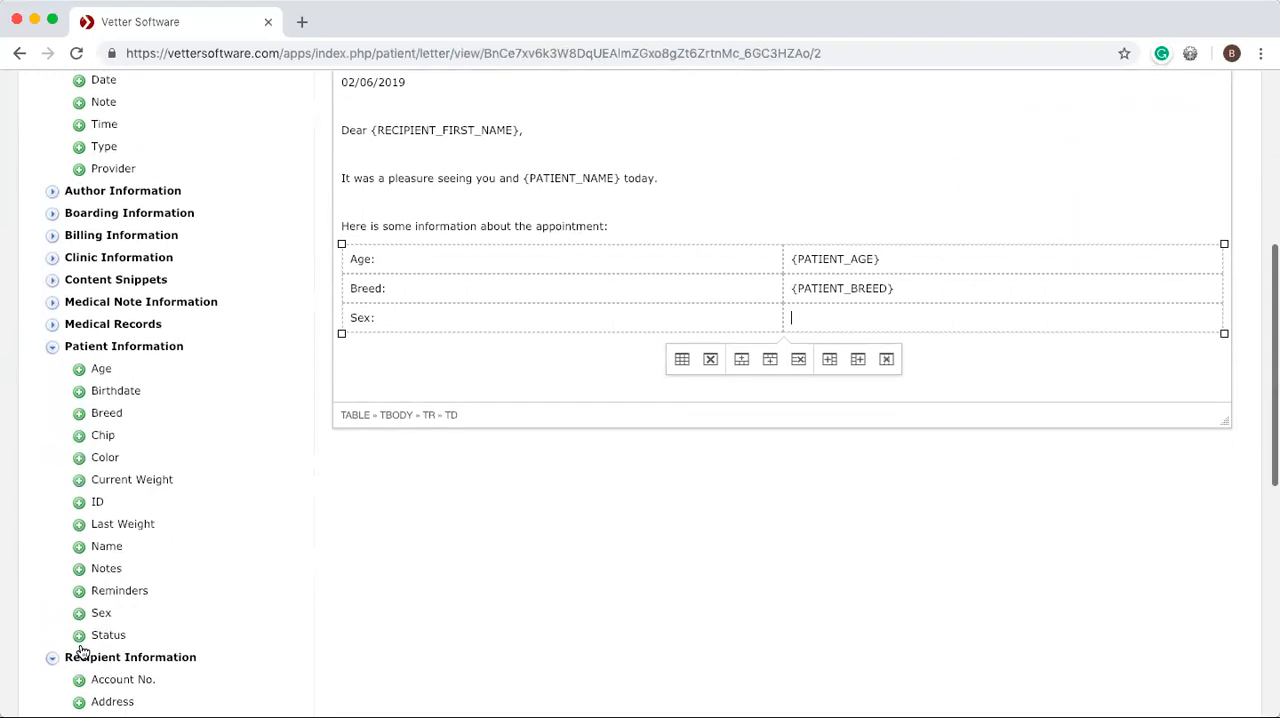
left_click(80, 614)
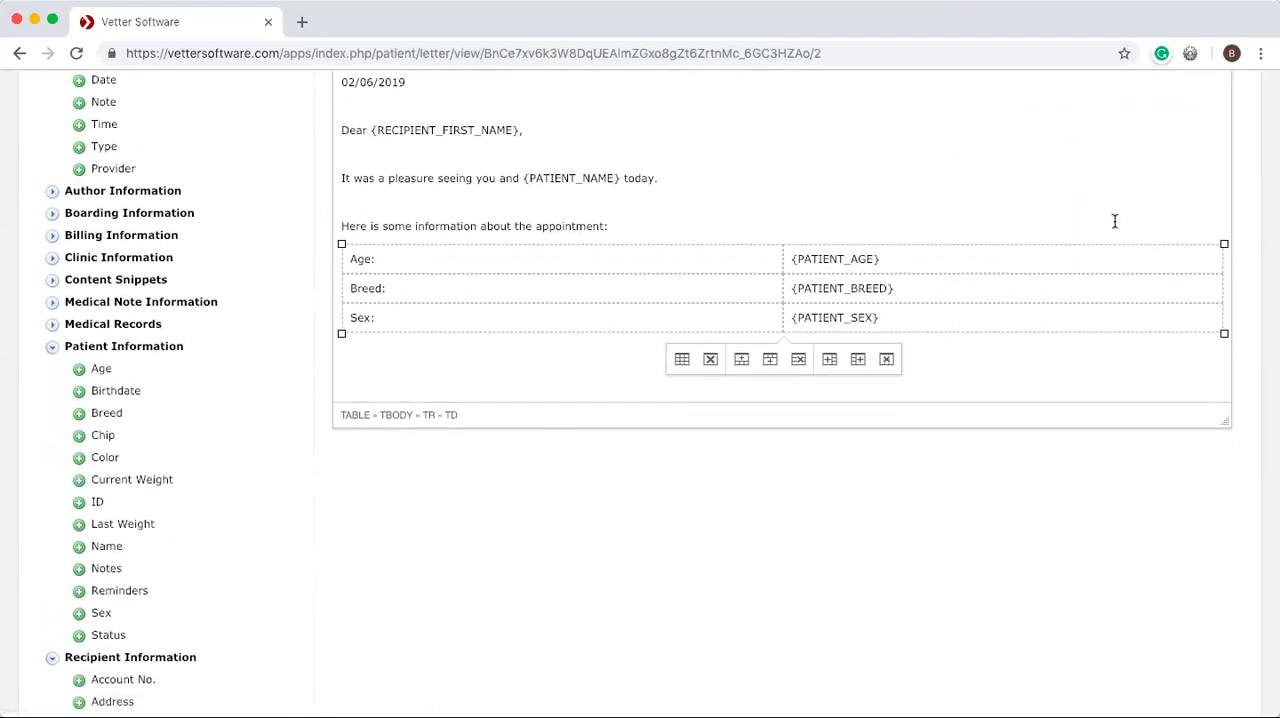
Add the line "And here is some important medical information:" below the table, separated by a blank line.
left_click(1227, 286)
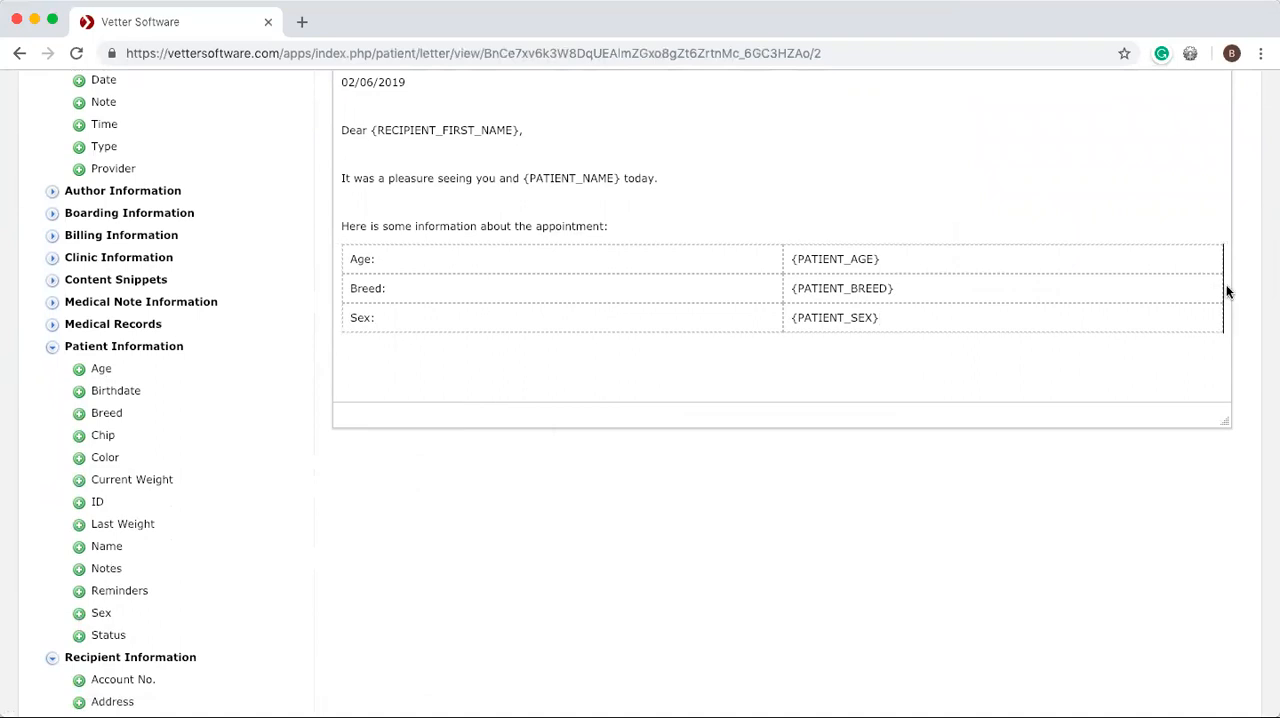
key("Return")
key("Return")
type("A")
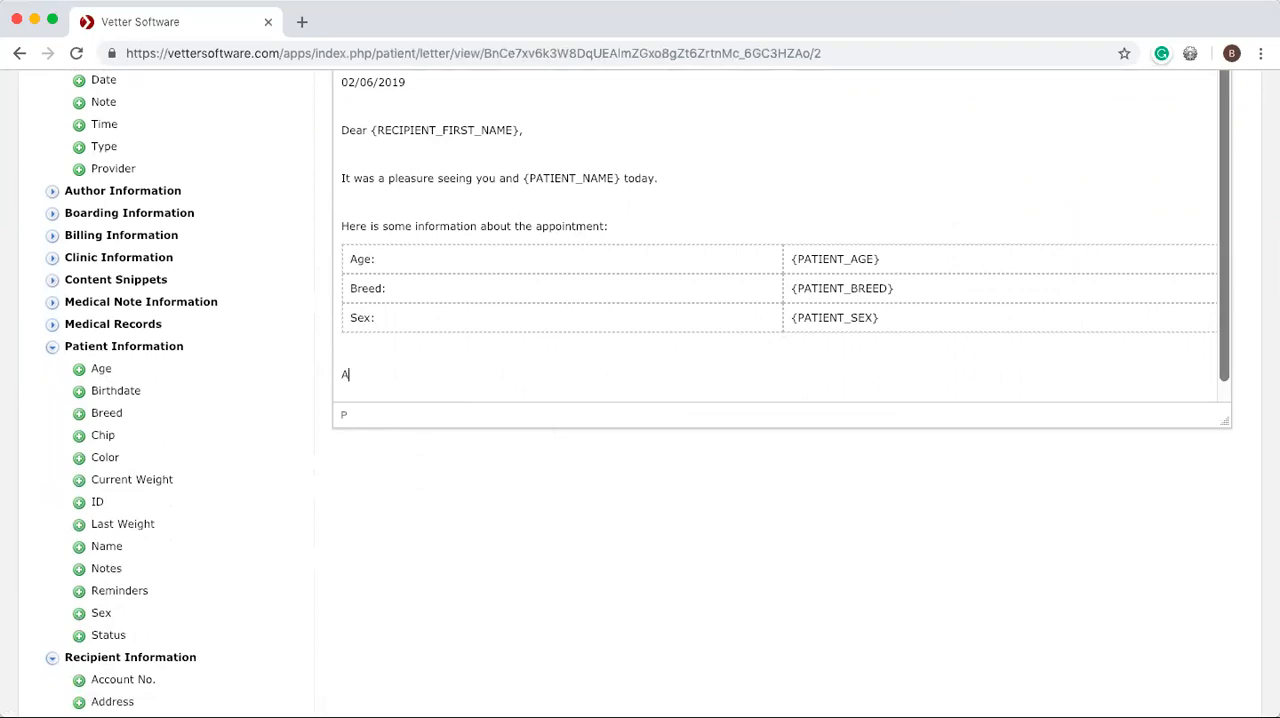
type("nd here is some important medical information:")
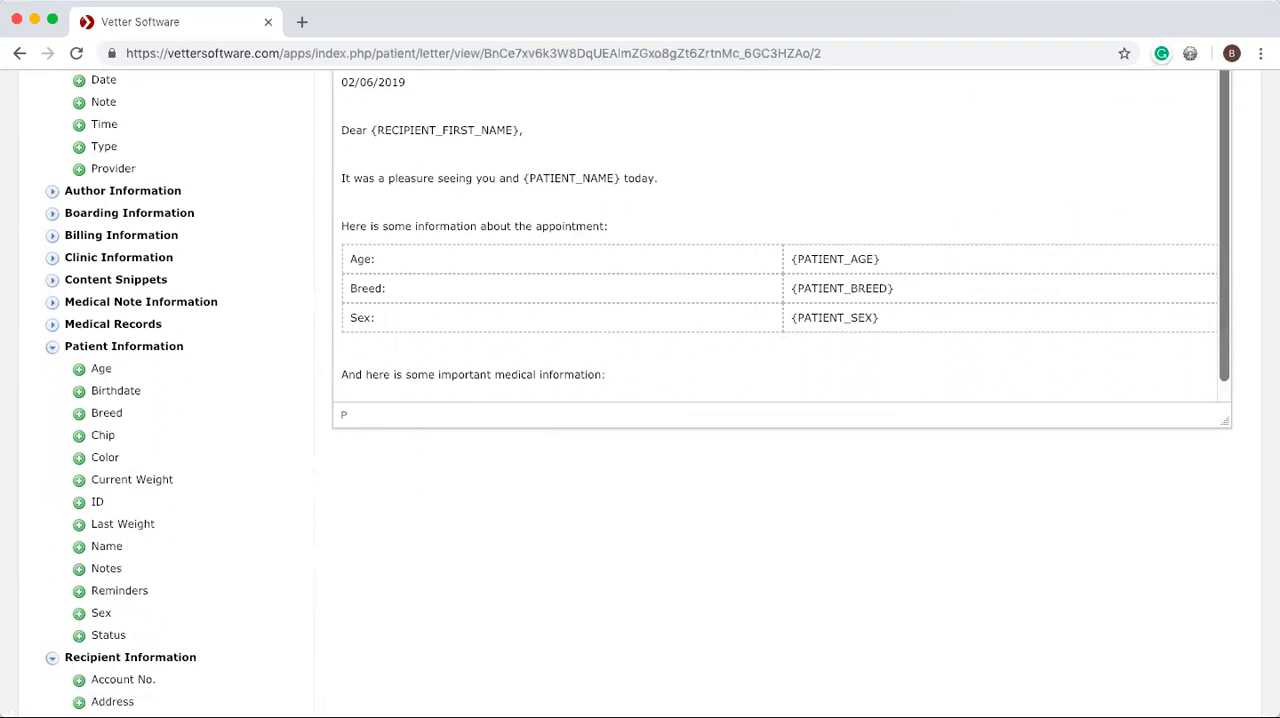
Insert the medical note's Subjective and Vital Signs fields on separate lines below the medical information line.
key("Return")
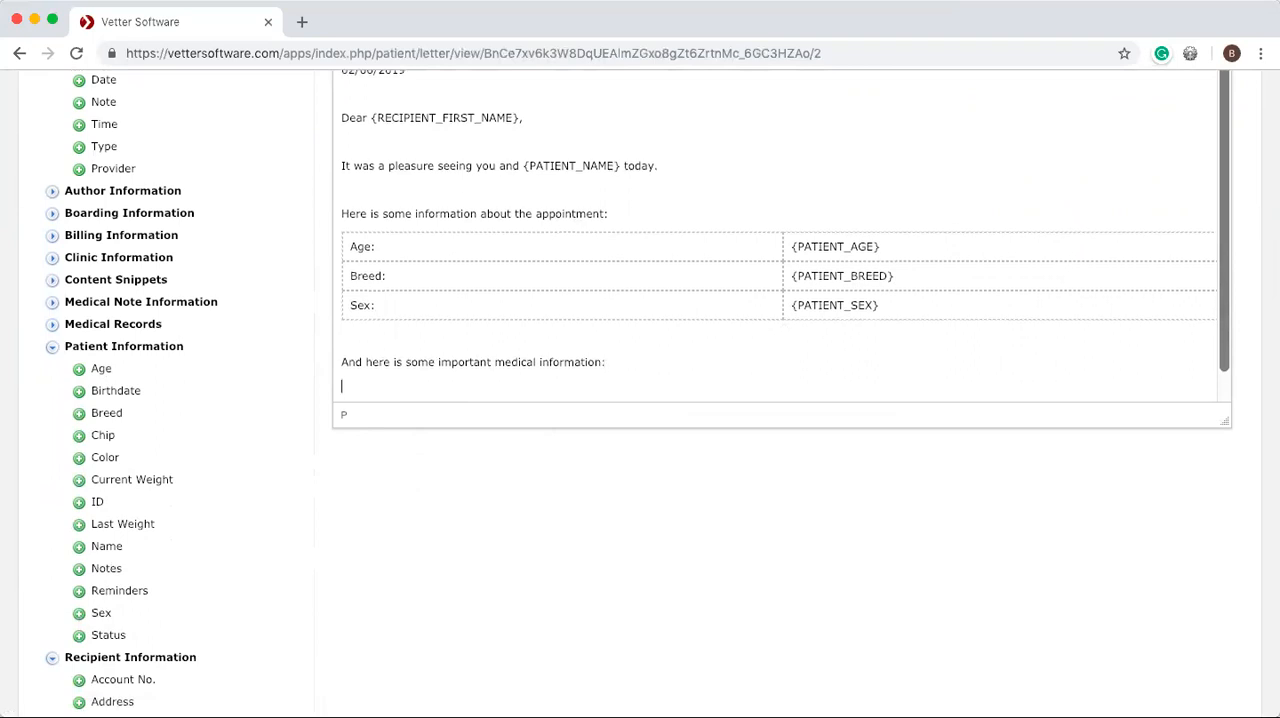
left_click(56, 347)
left_click(53, 303)
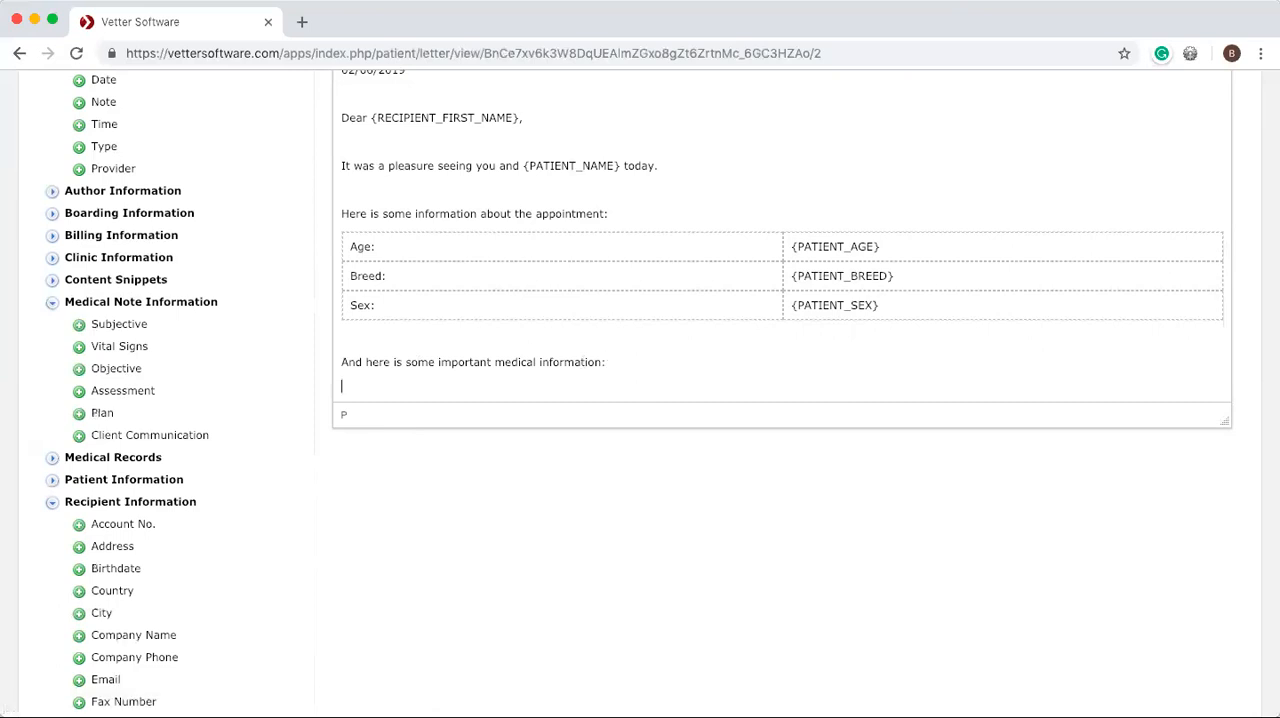
left_click(80, 324)
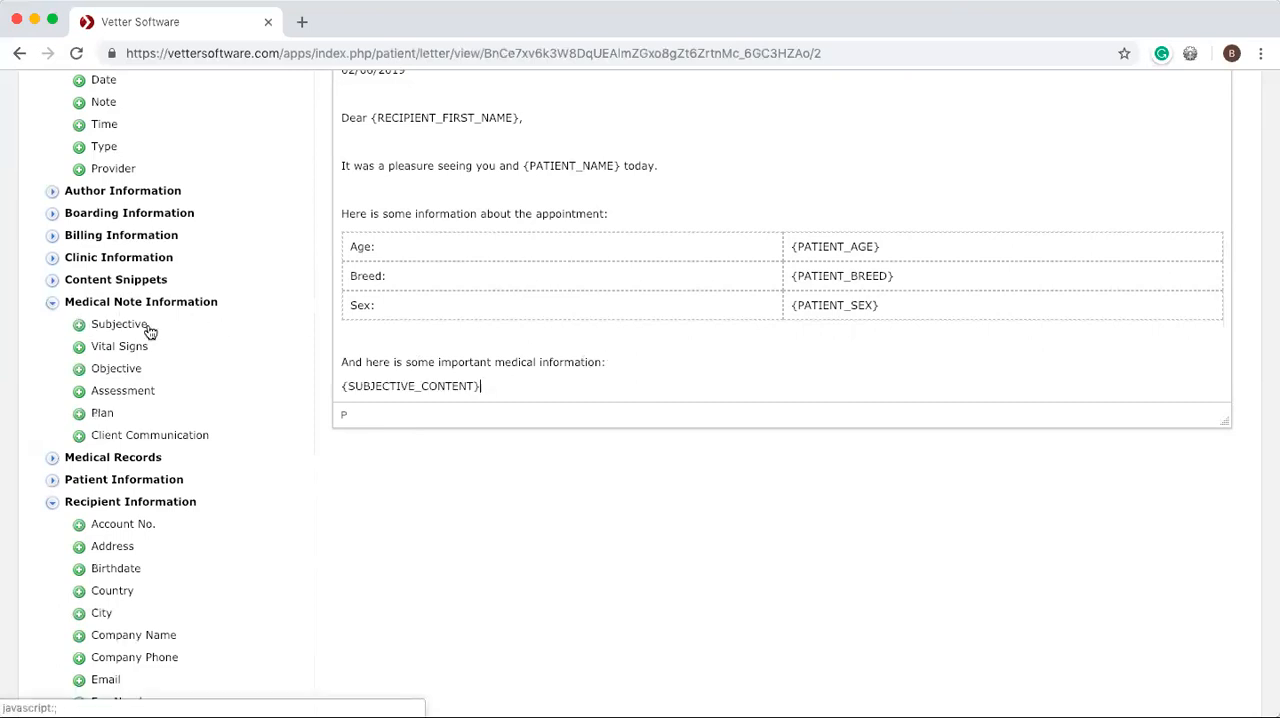
left_click(79, 346)
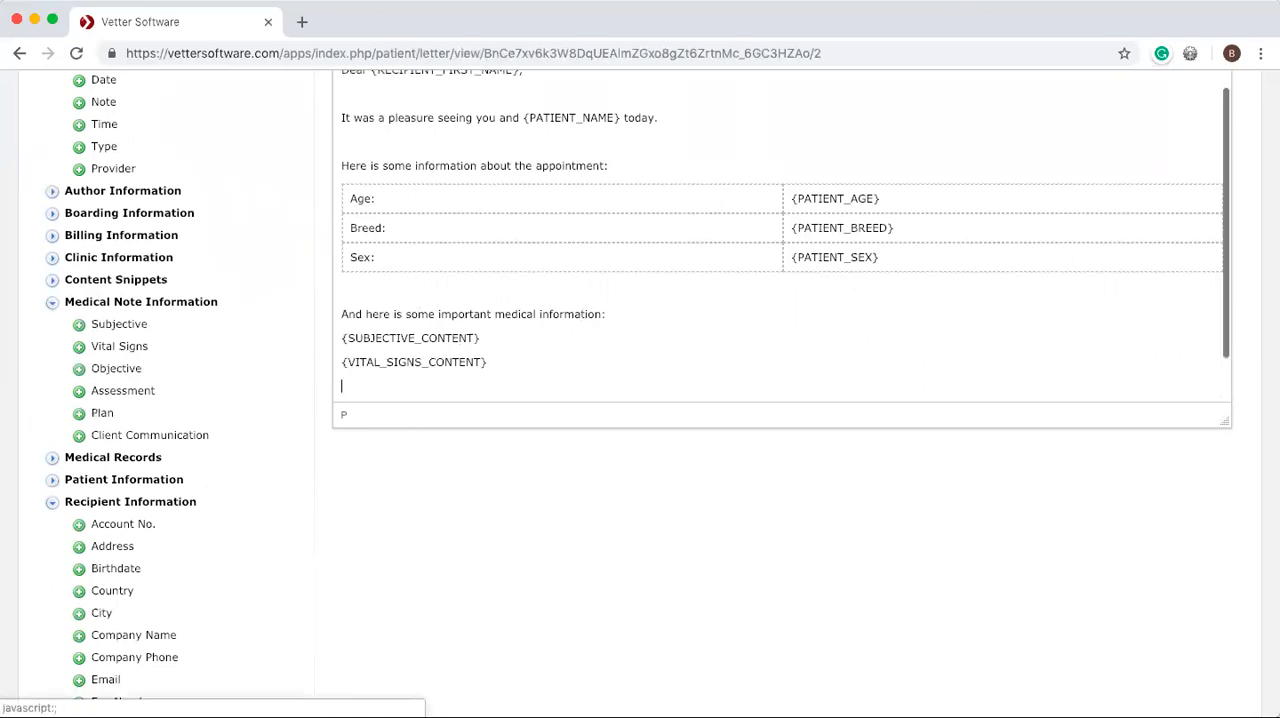
Insert the medical note's Objective, Assessment, Plan and Client Communication fields on separate lines below the Vital Signs field.
left_click(80, 369)
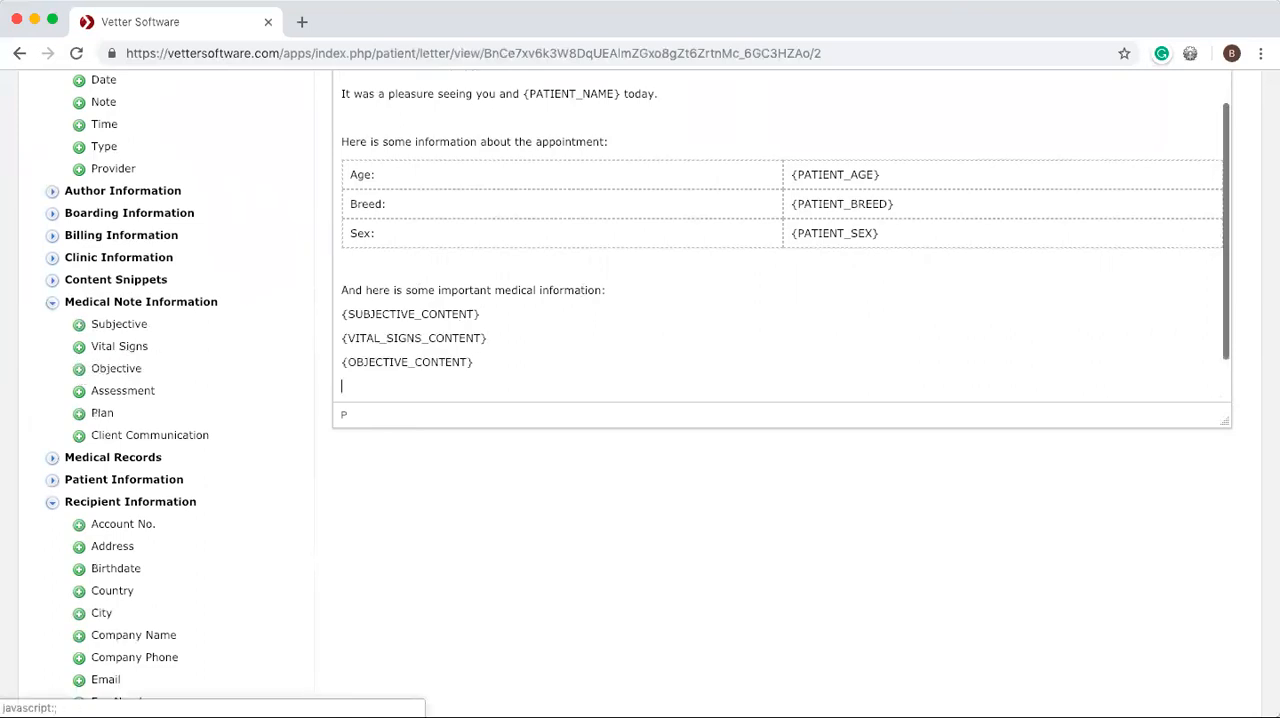
left_click(78, 392)
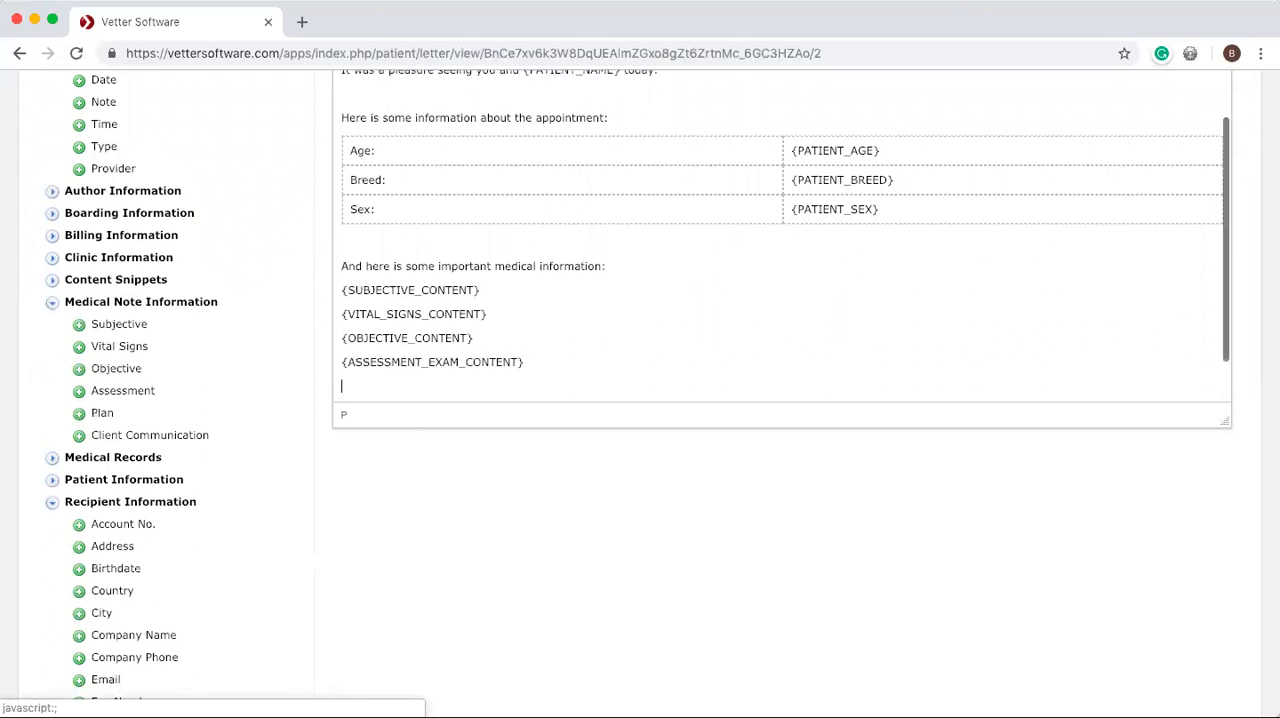
left_click(80, 414)
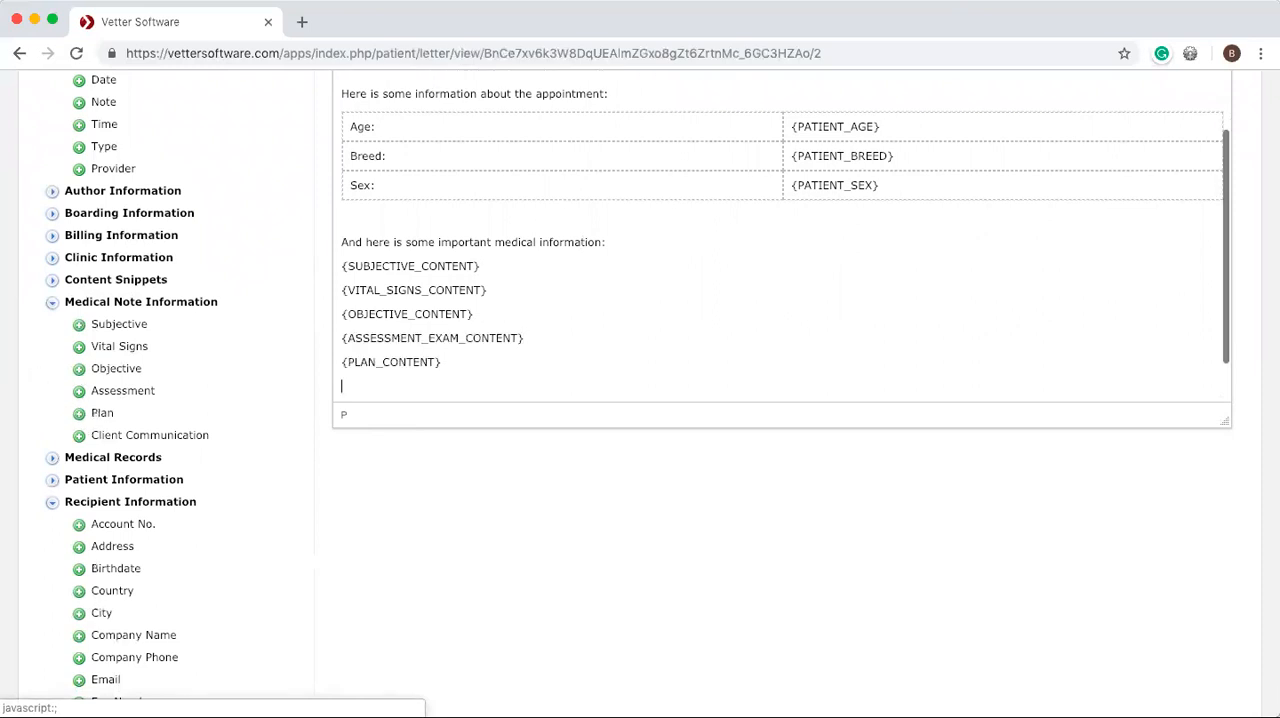
left_click(79, 437)
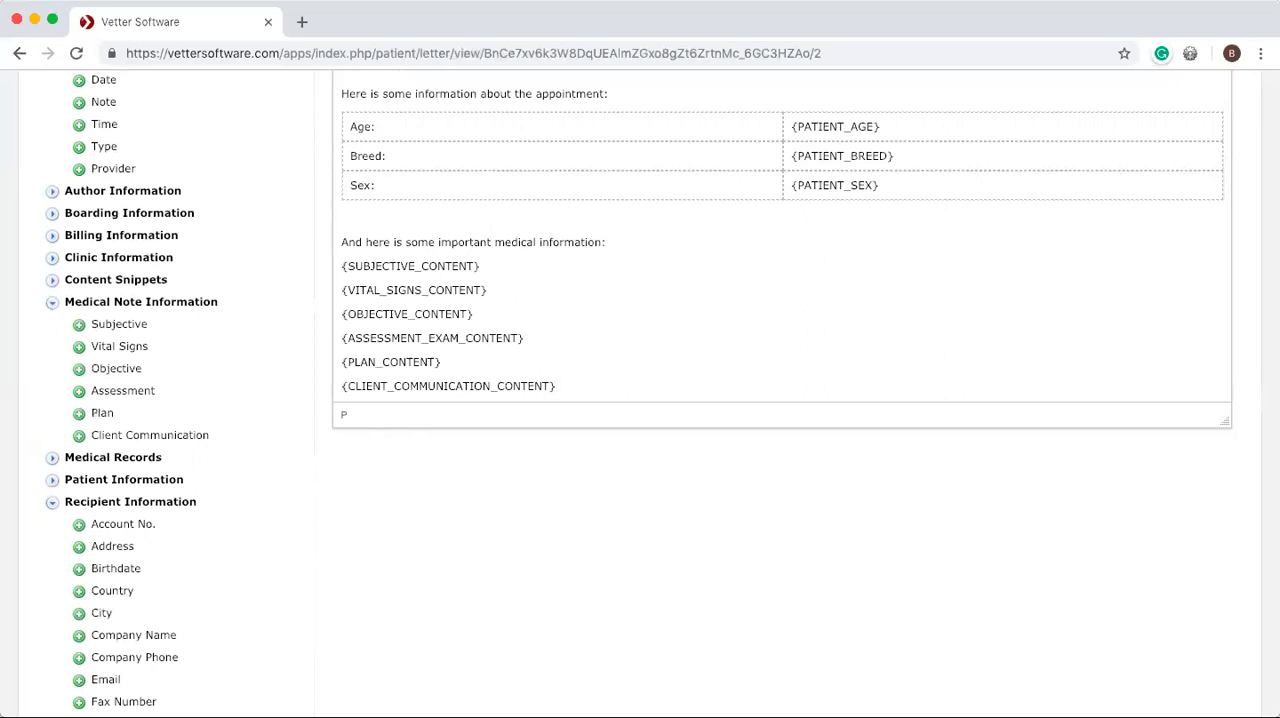
Add the line "And here are the procedures we did today:" below the medical note fields, separated by a blank line.
key("Return")
key("Return")
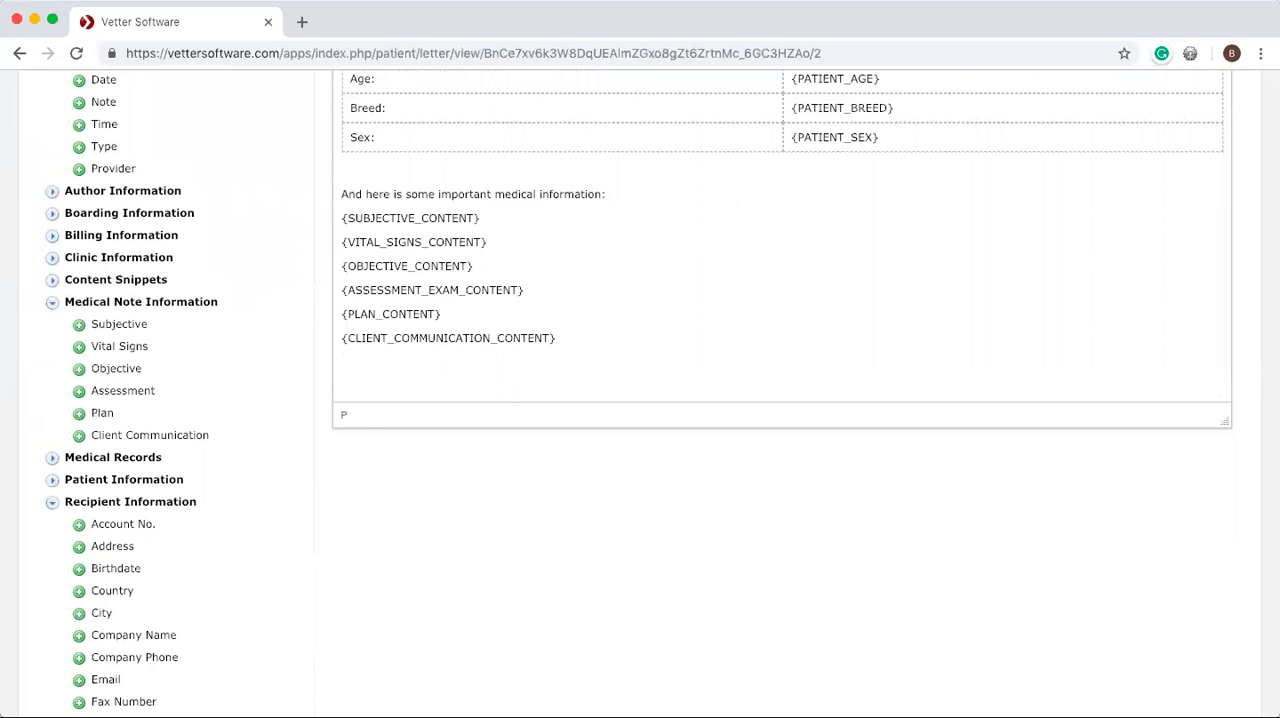
type("And here are the procedures ")
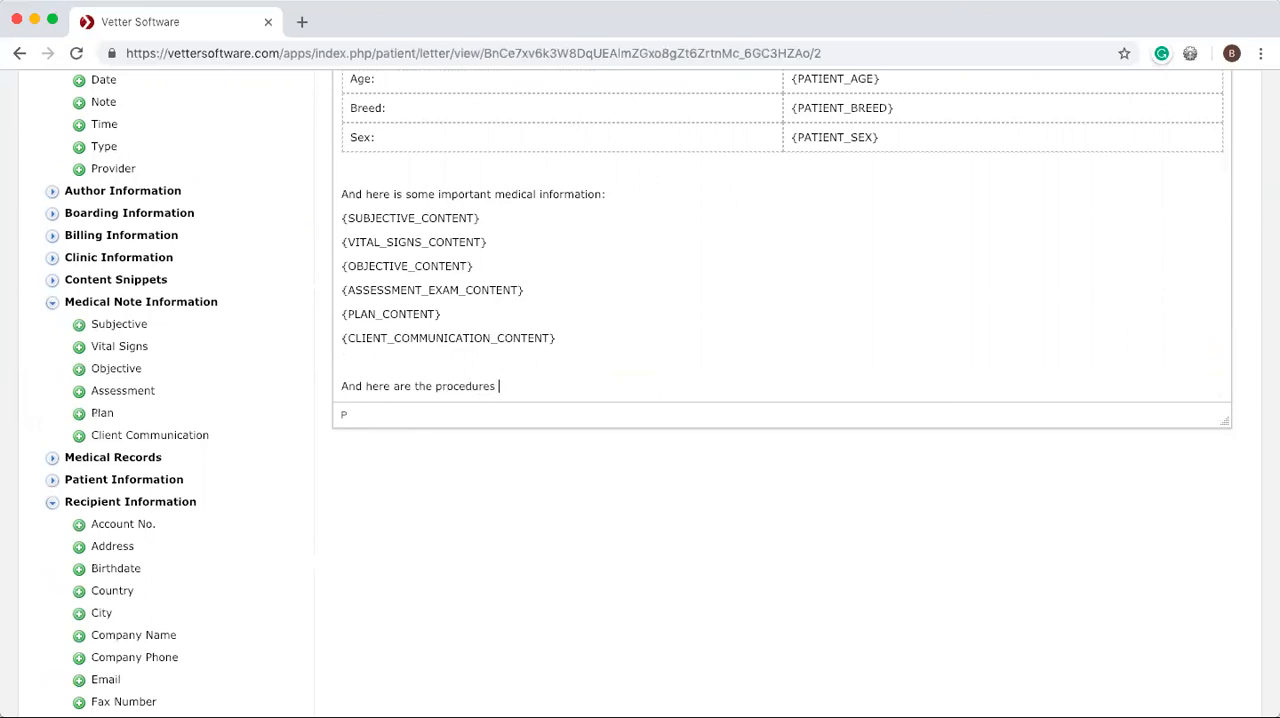
type("we did today:")
key("Return")
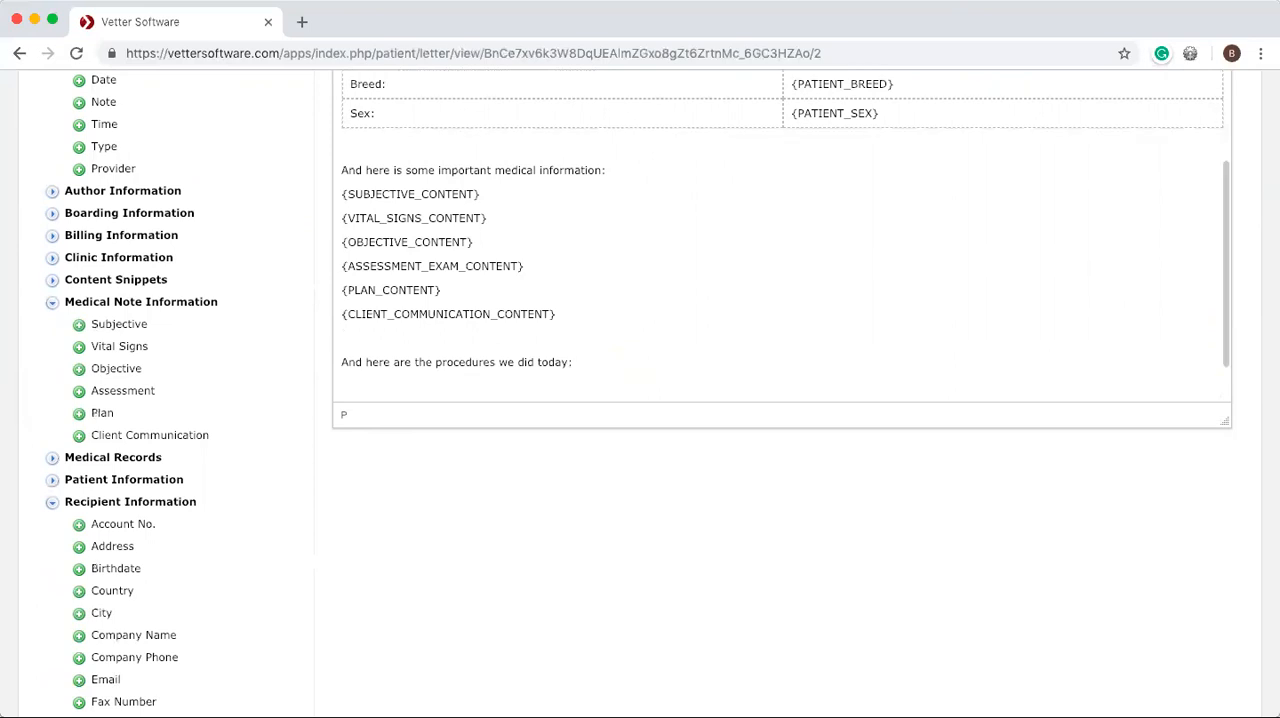
Insert the medical record fields Labs, Prescriptions, Services and Vaccinations on separate lines below the procedures line.
left_click(52, 460)
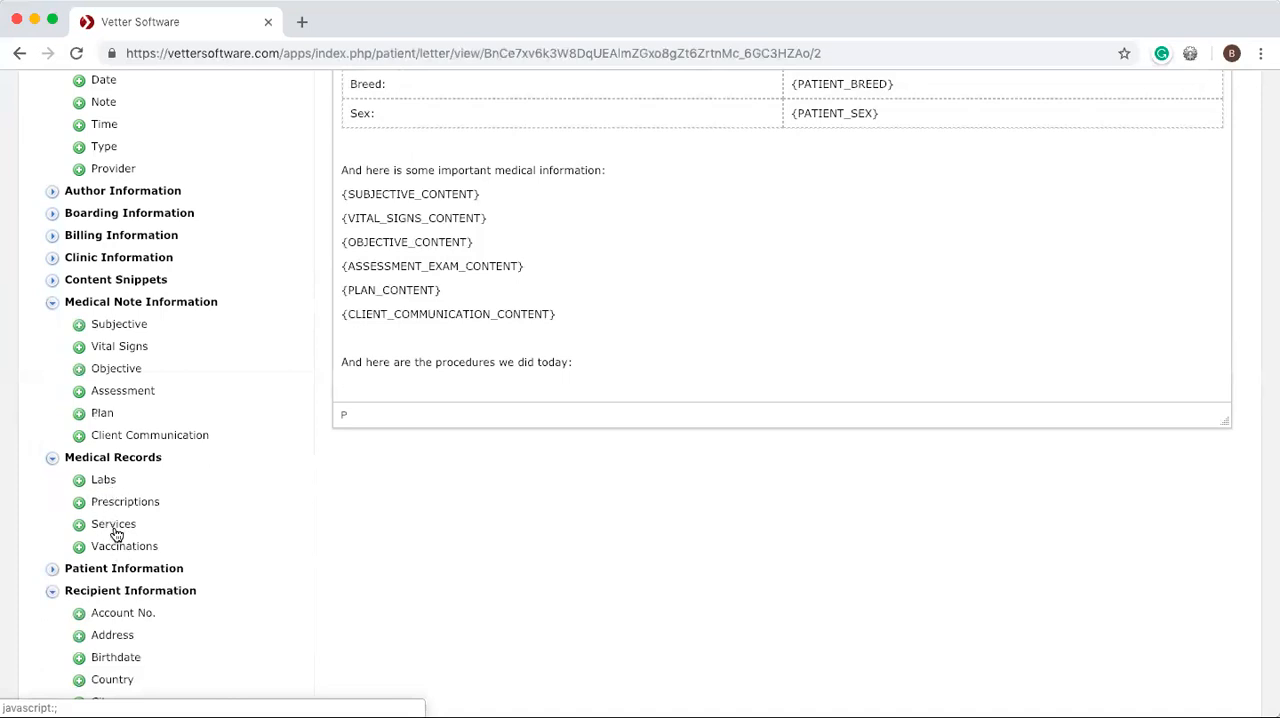
left_click(581, 367)
key("Return")
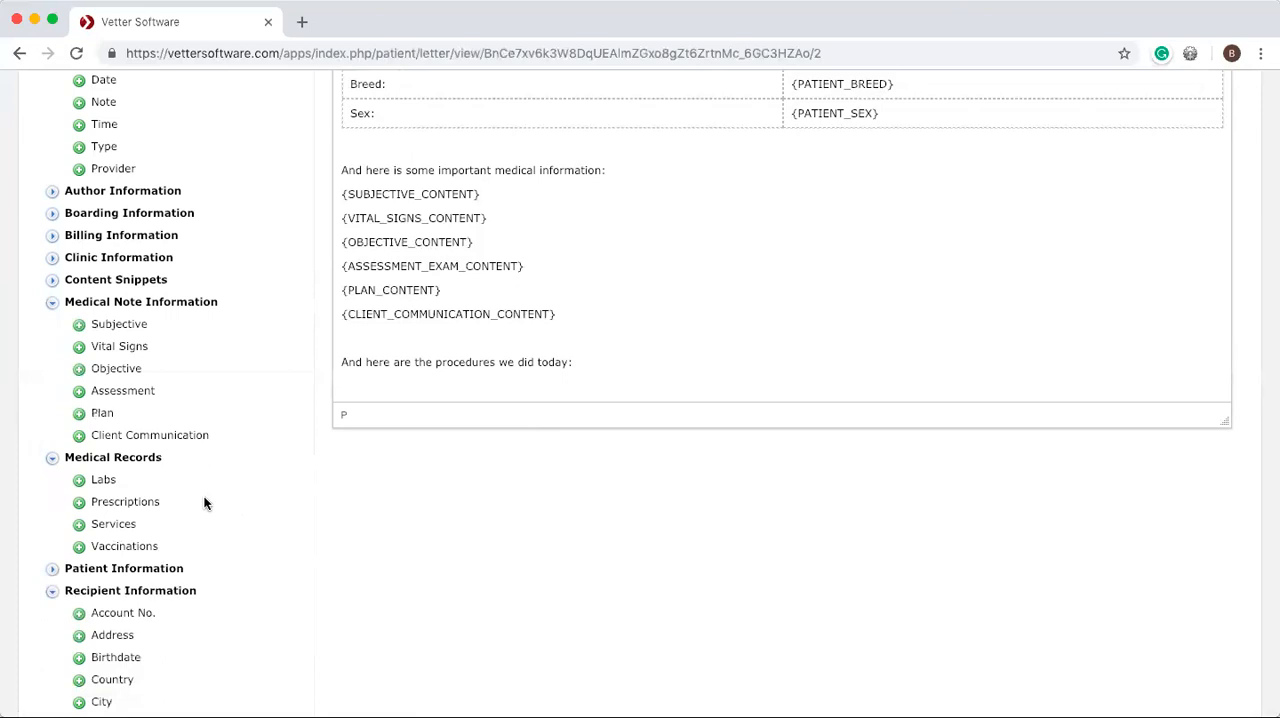
left_click(82, 485)
left_click(81, 508)
left_click(81, 528)
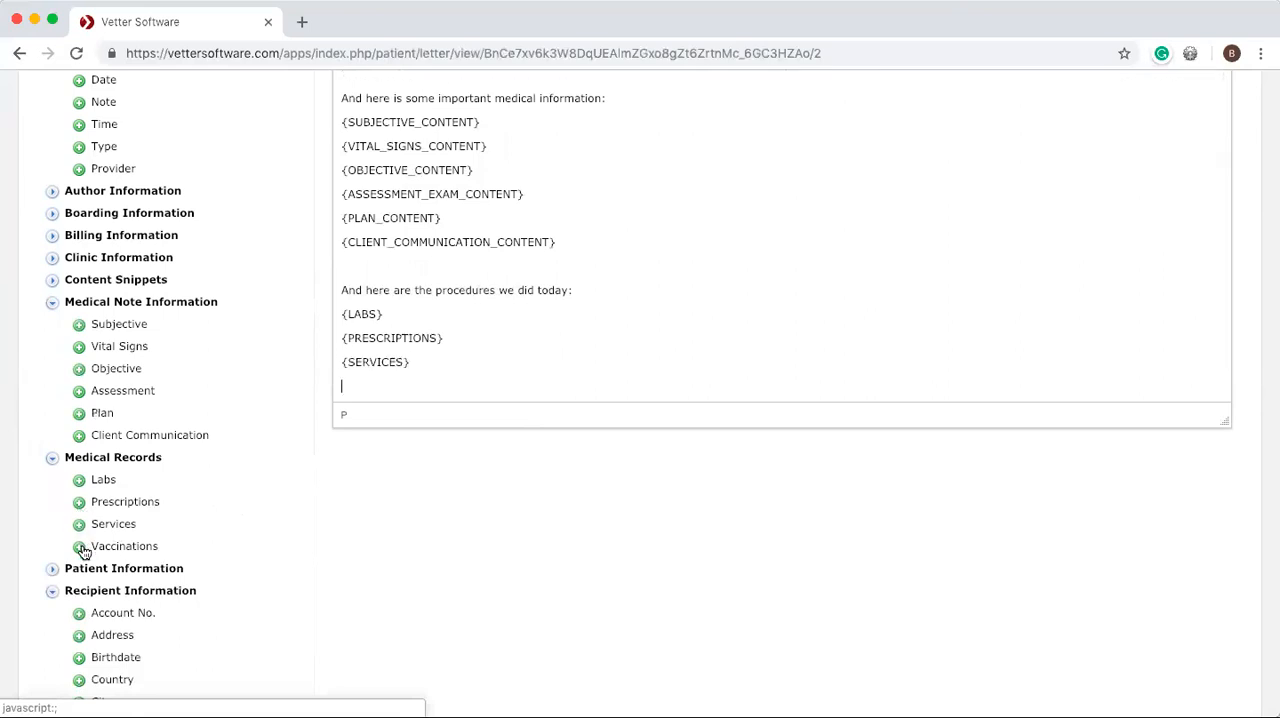
left_click(81, 548)
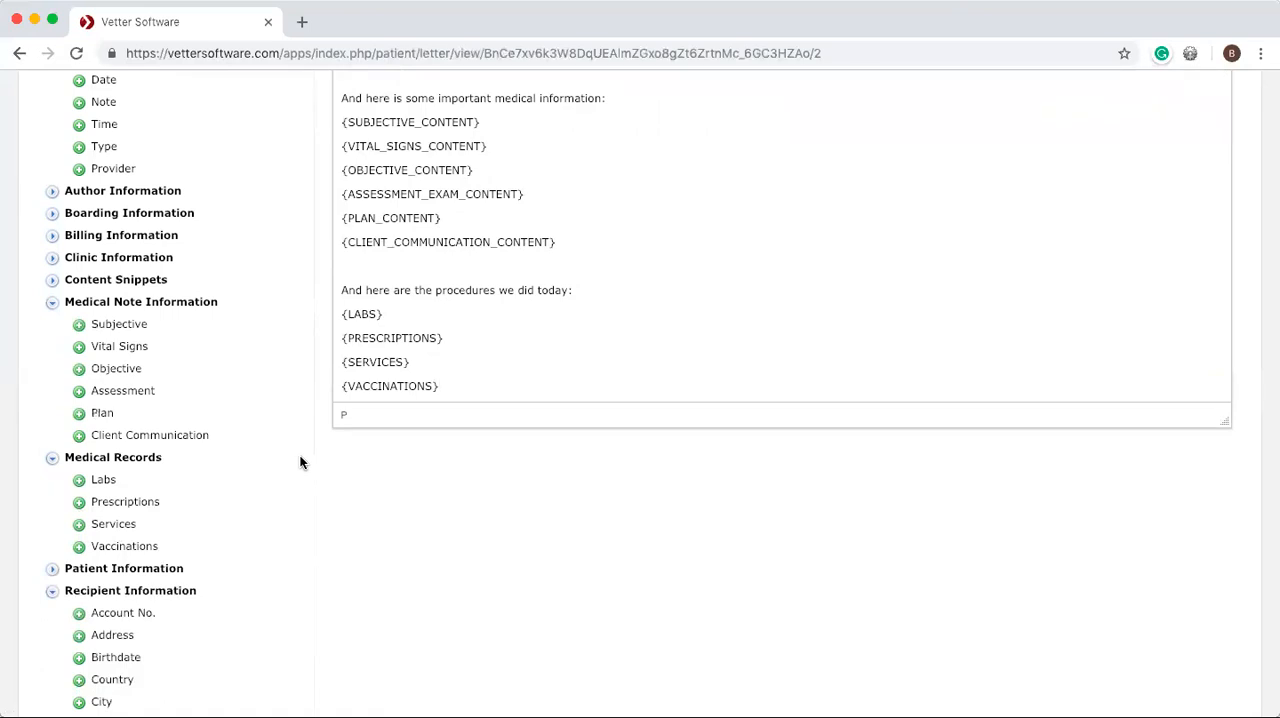
Begin a new line with "And here are all of" below the Vaccinations field, separated by a blank line.
key("Return")
key("Return")
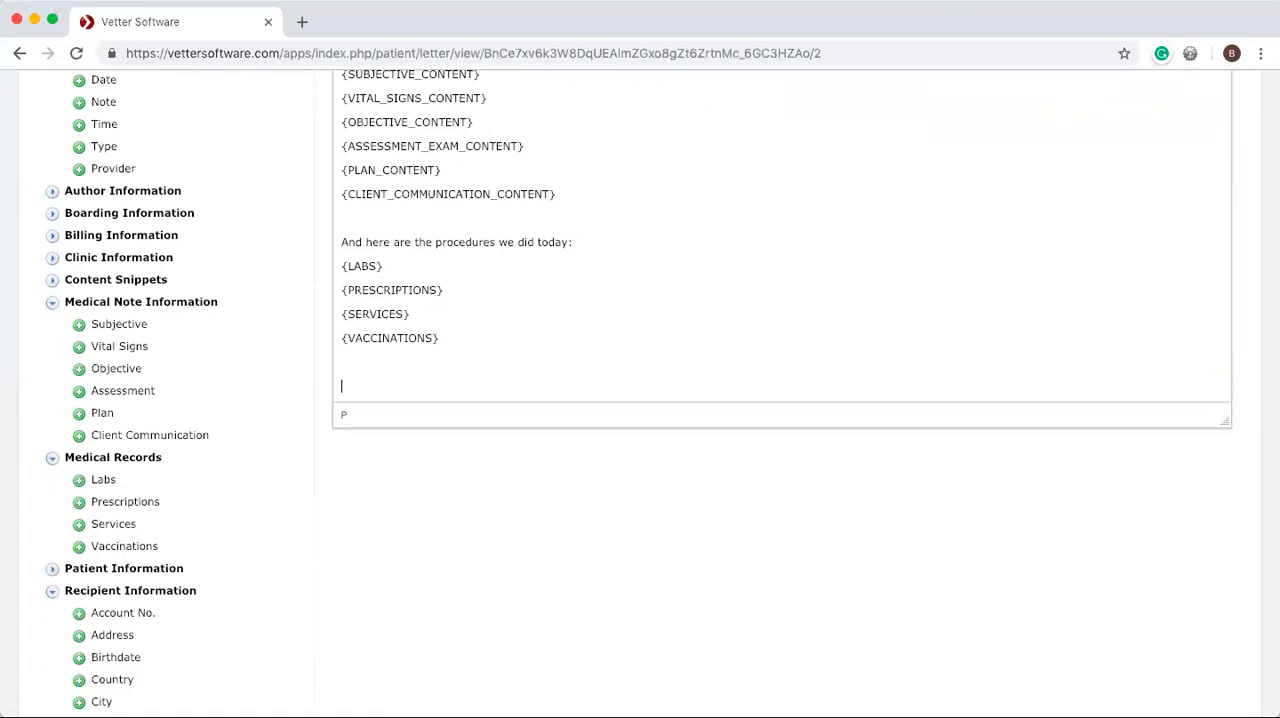
type("Ande")
type("here are")
type(" t")
key("BackSpace")
type("allof")
key("BackSpace")
key("BackSpace")
type("of t")
key("BackSpace")
scroll(127, 461, "up", 3)
scroll(127, 460, "down", 5)
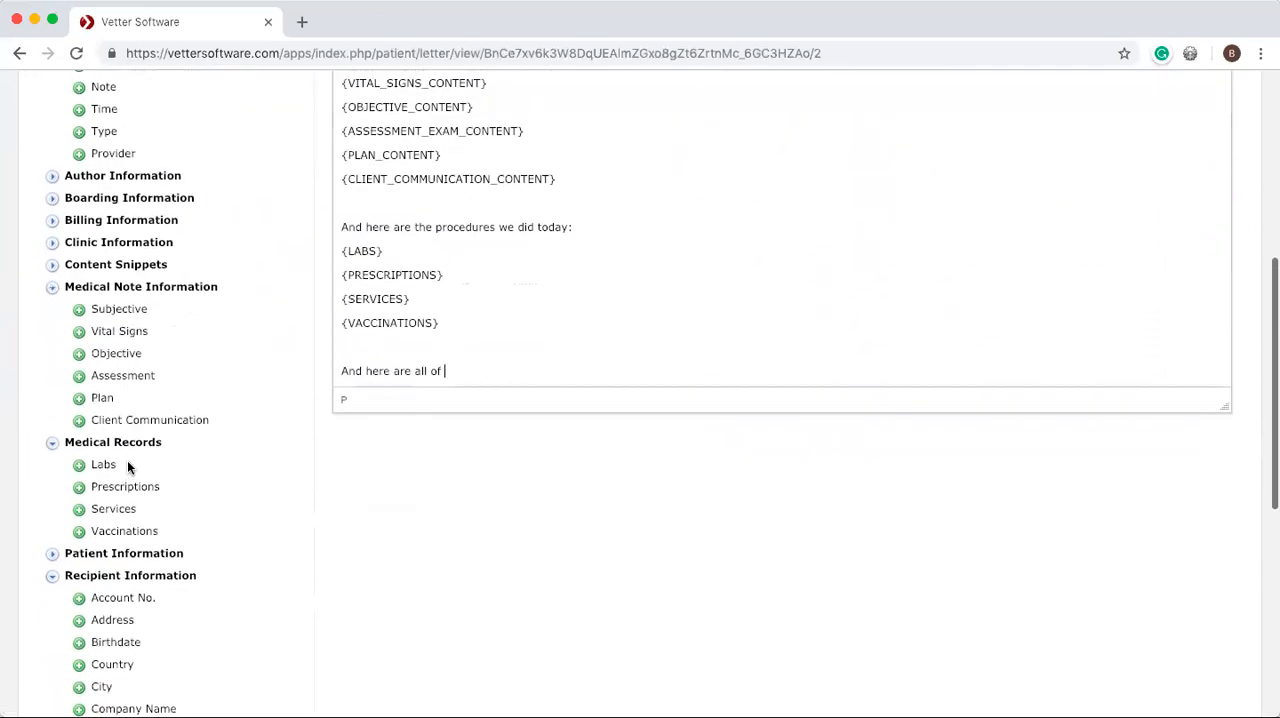
Complete the line with the patient name field and "'s reminders:", and insert the patient reminders field below it.
left_click(53, 425)
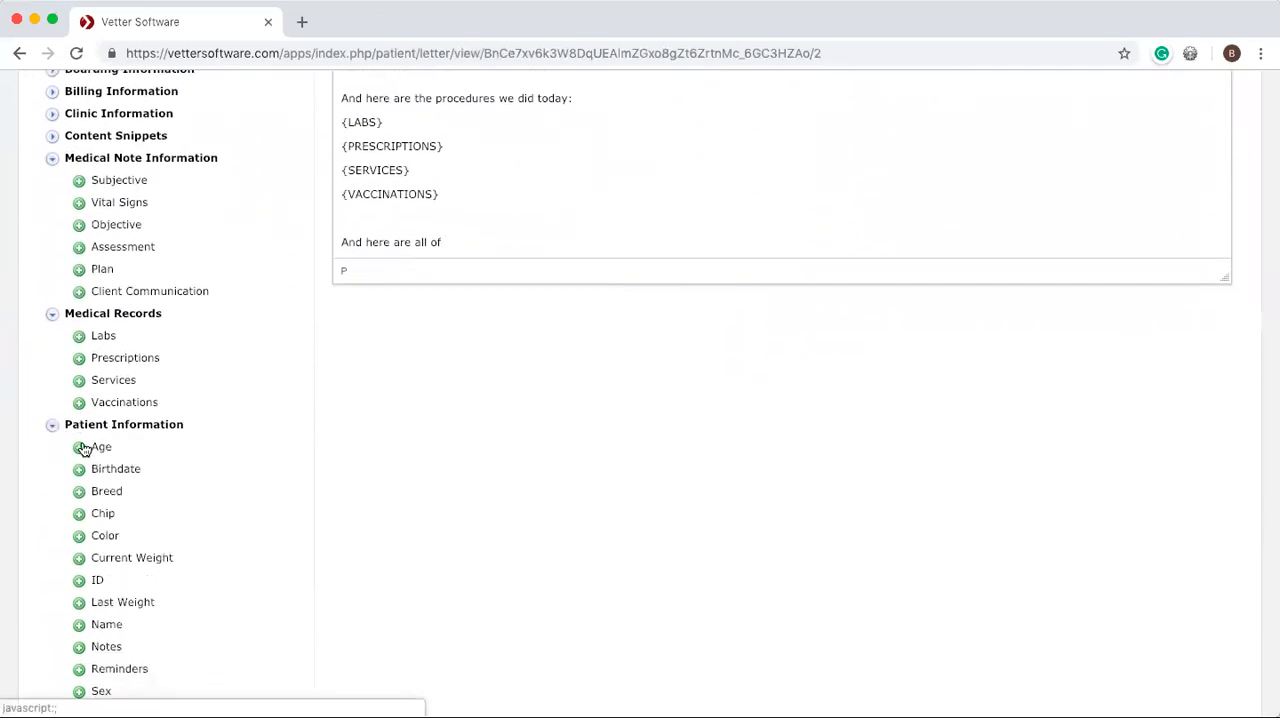
left_click(82, 625)
type("'s")
type("reminders:")
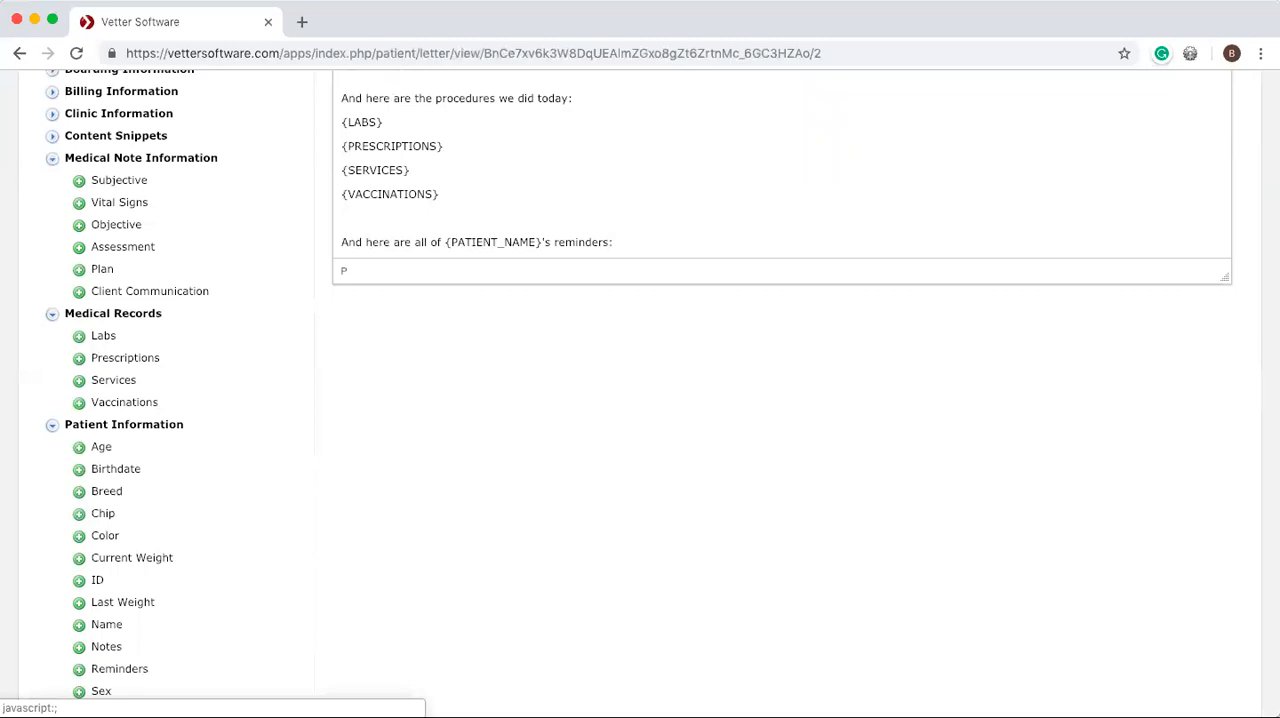
key("Return")
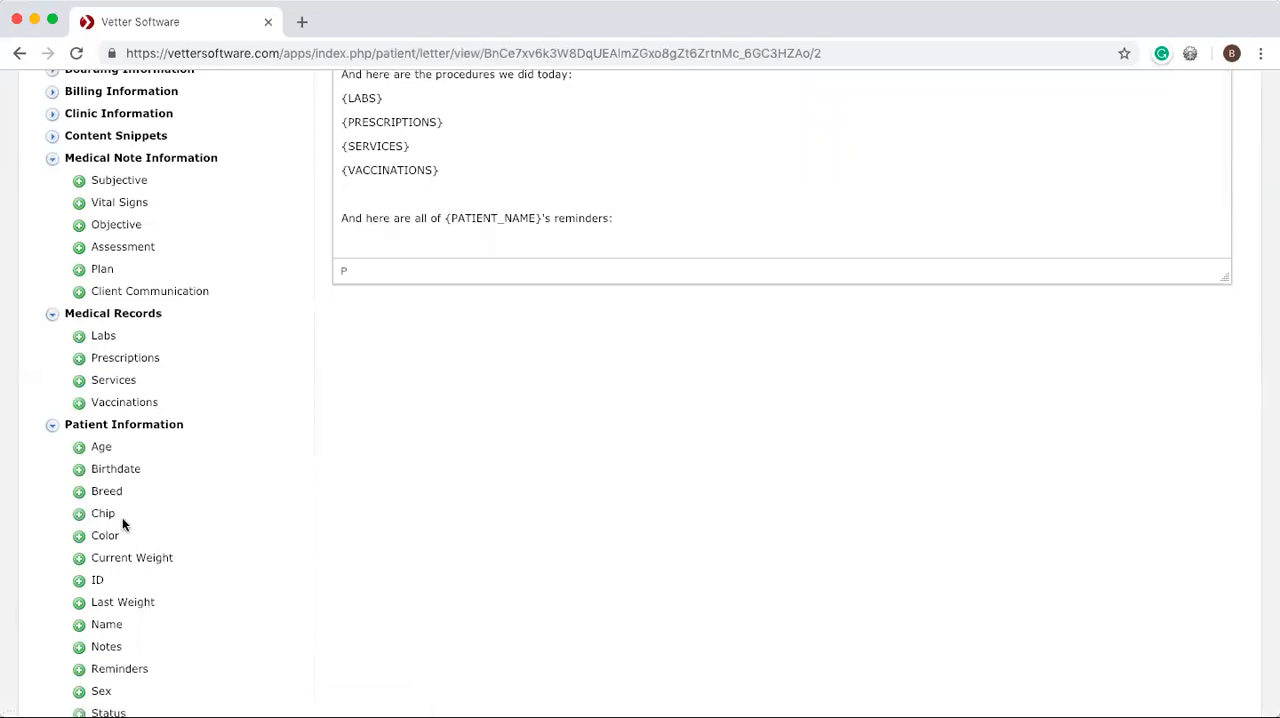
scroll(122, 517, "down", 3)
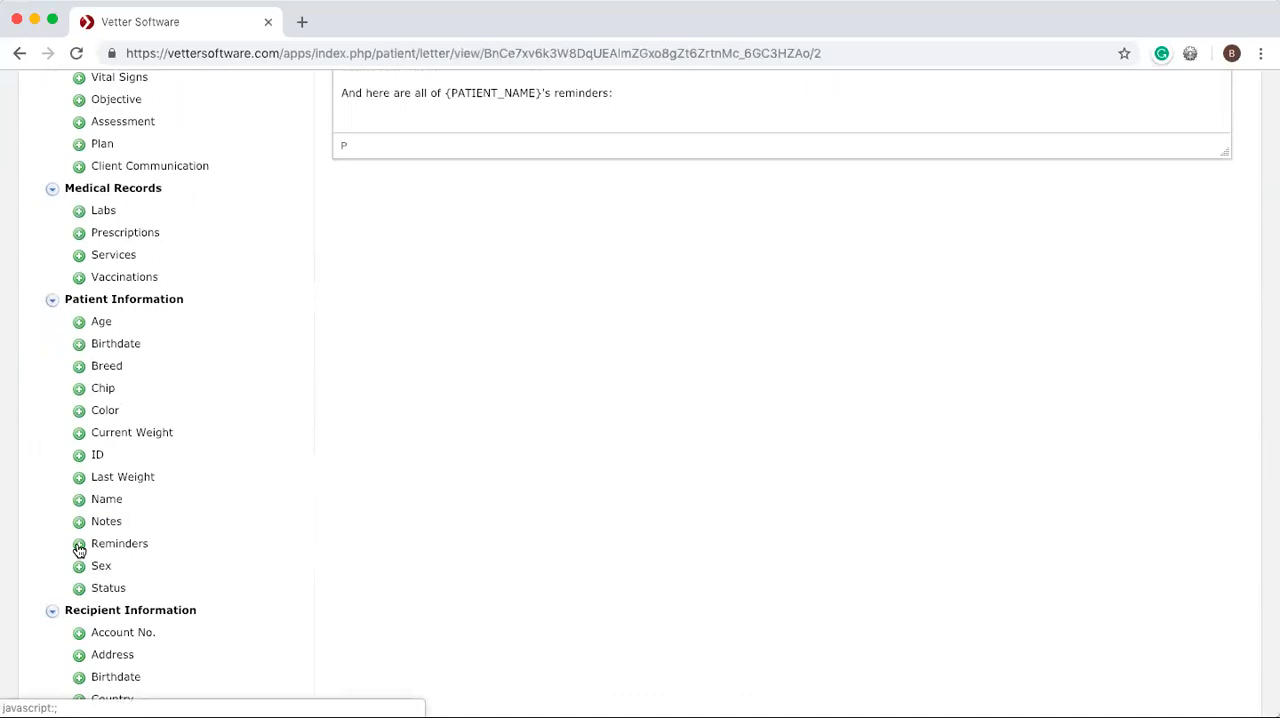
left_click(79, 545)
Add the closing "Sincerely," below the patient reminders field, separated by a blank line.
scroll(570, 182, "up", 2)
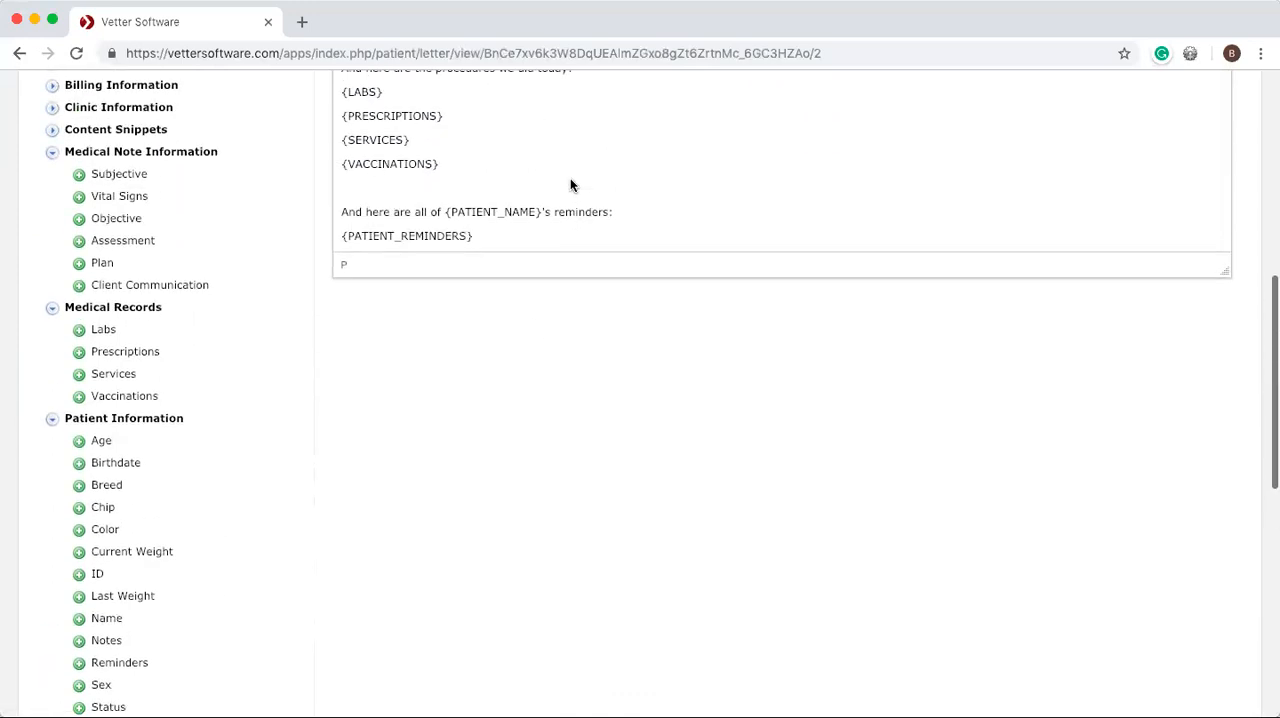
scroll(570, 182, "down", 3)
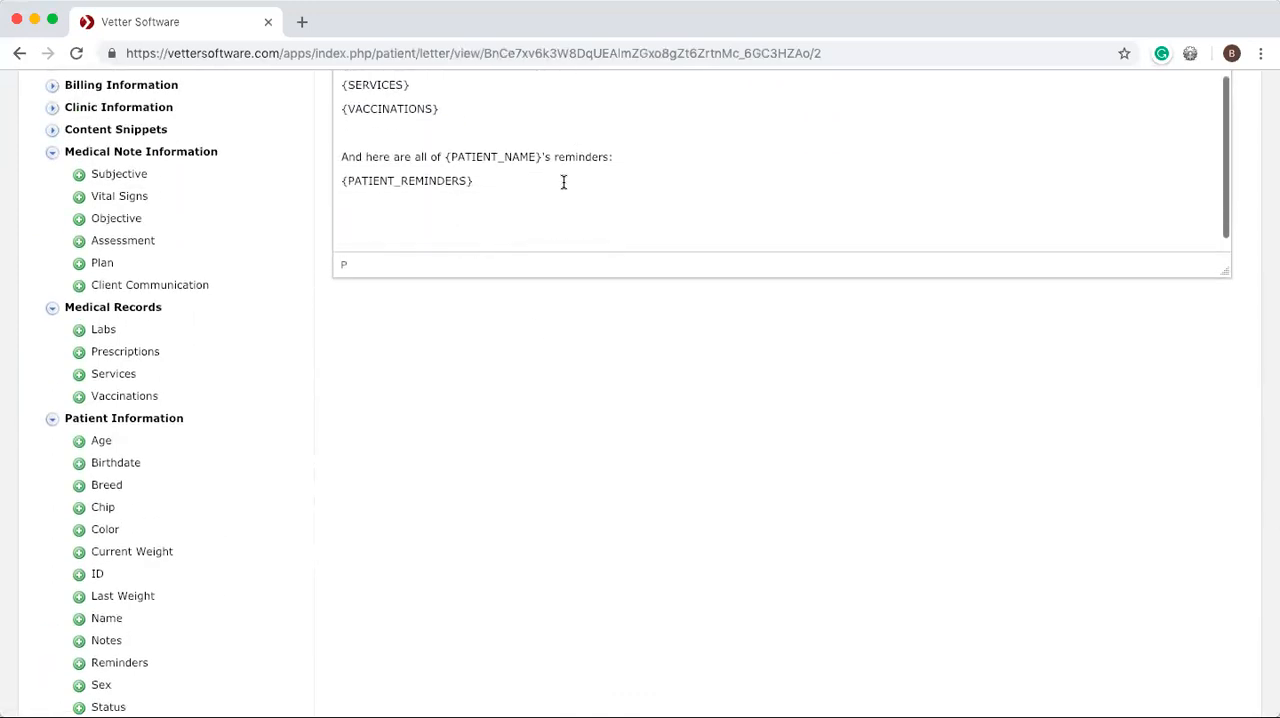
scroll(563, 182, "down", 1)
scroll(552, 395, "up", 3)
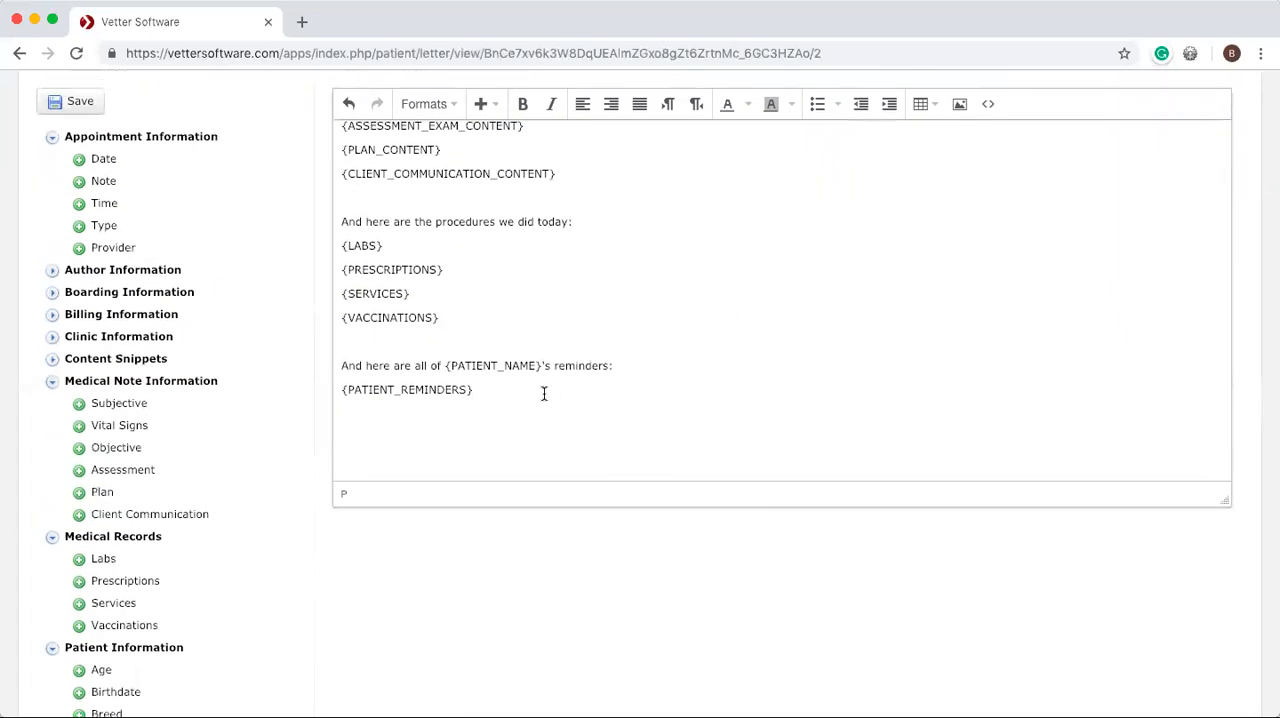
left_click(544, 394)
key("Return")
type("Sincerely,")
scroll(147, 403, "down", 2)
scroll(147, 403, "up", 1)
Insert the author's signature field under the closing, and the author's first name, last name and title fields on the line below.
left_click(52, 218)
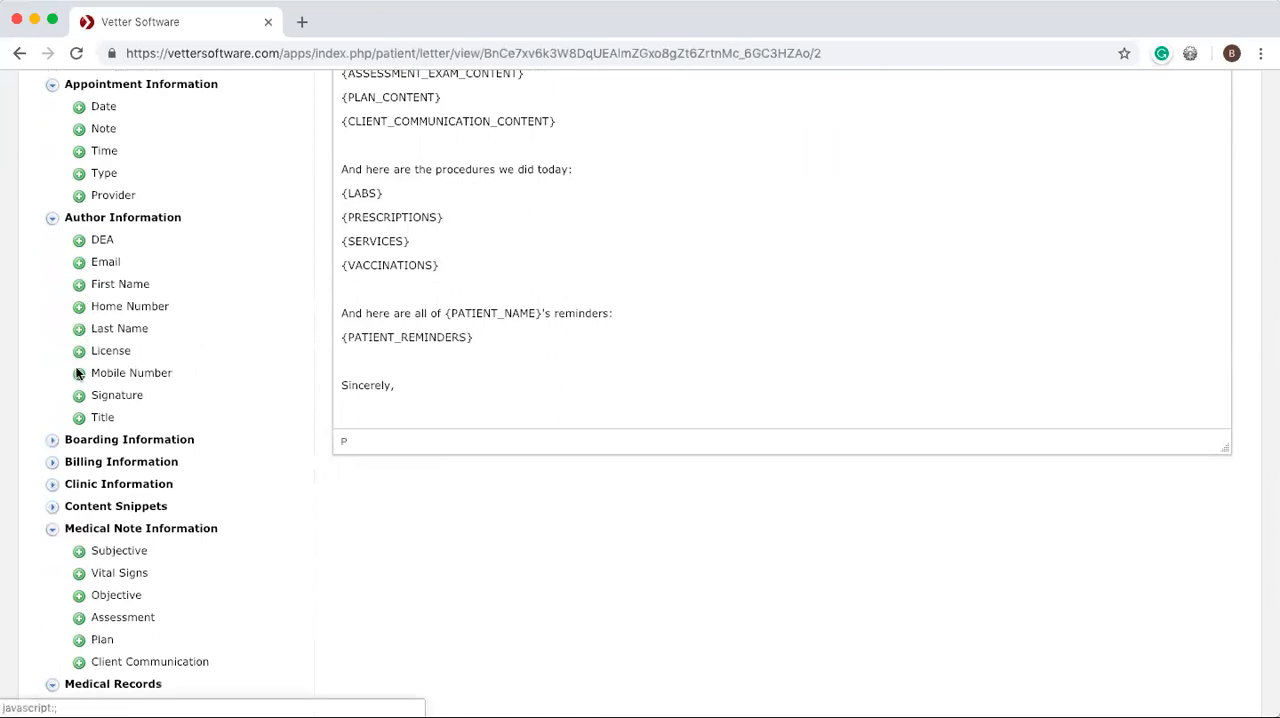
left_click(80, 398)
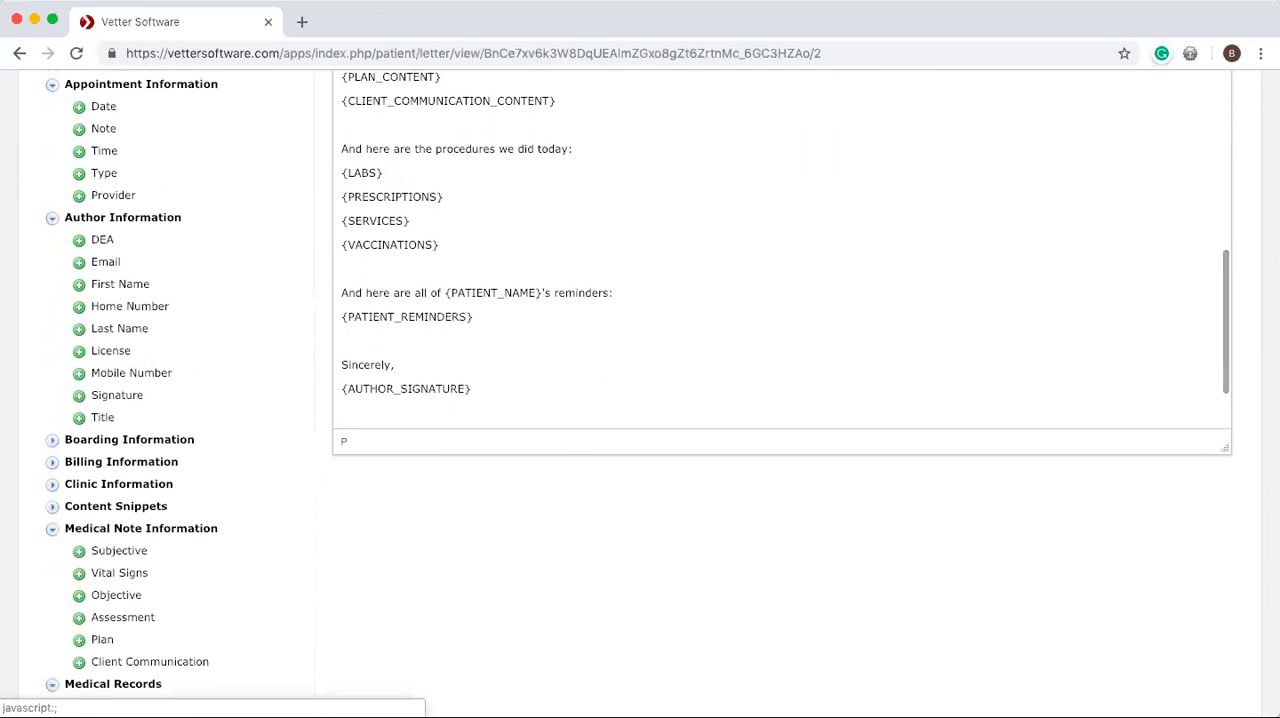
left_click(80, 289)
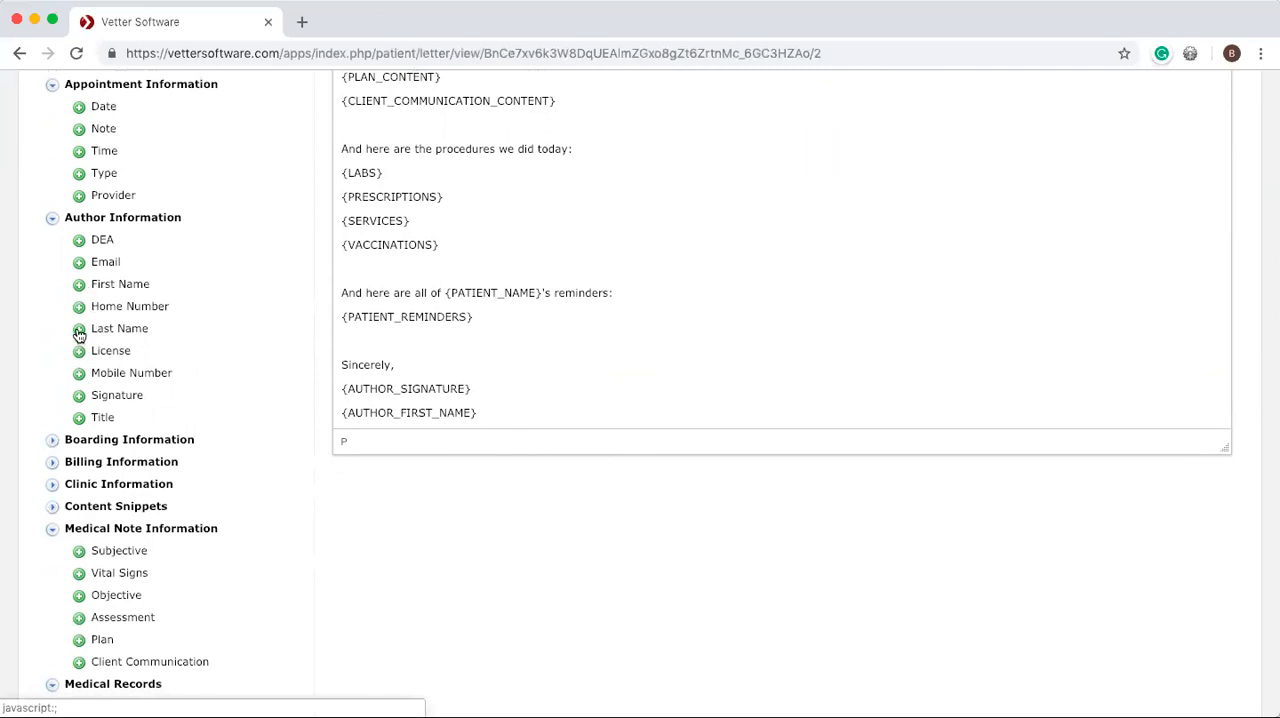
left_click(79, 332)
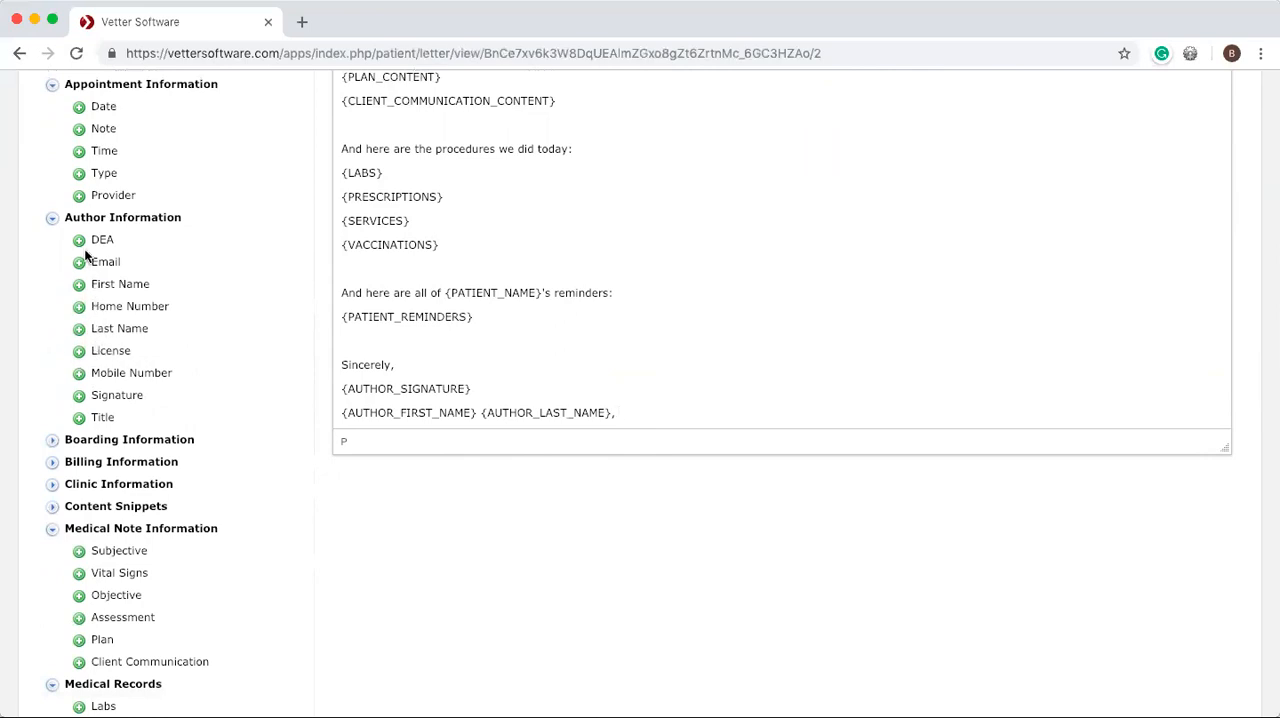
left_click(80, 417)
key("Return")
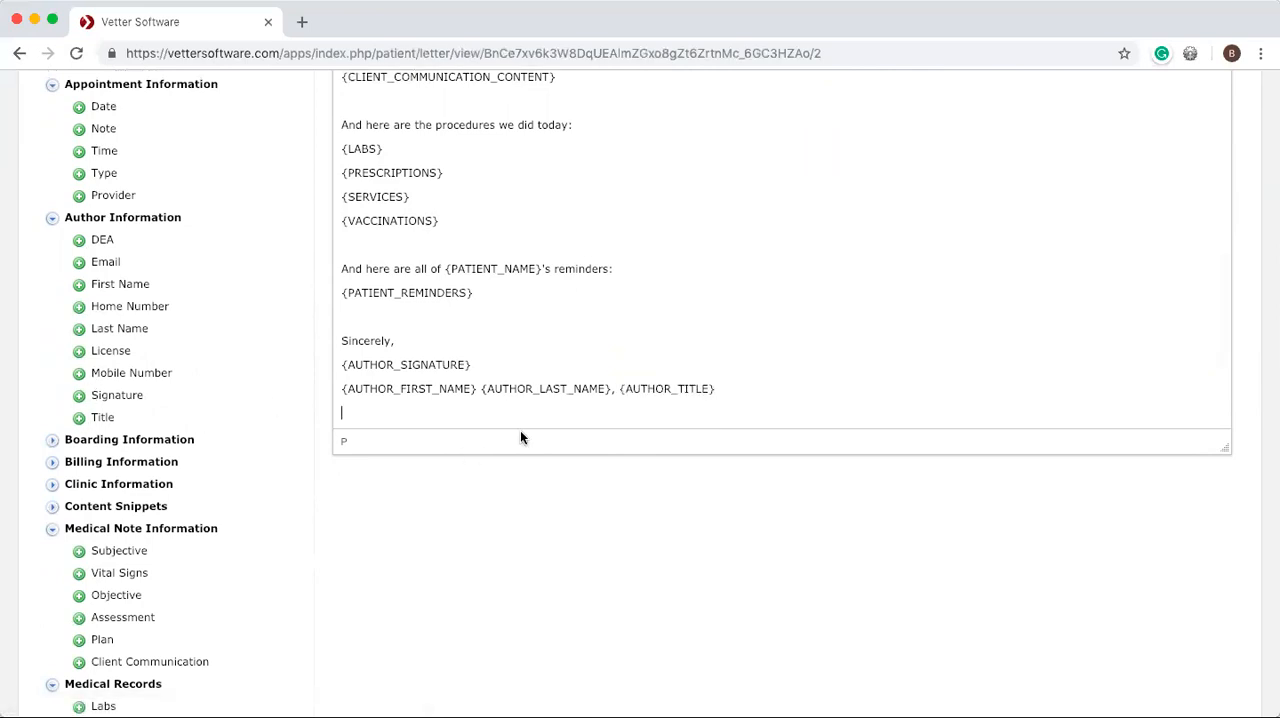
Remove the comma and title field after the author's last name, and add "License:" with the author license field on the line below.
left_click_drag(728, 389, 614, 386)
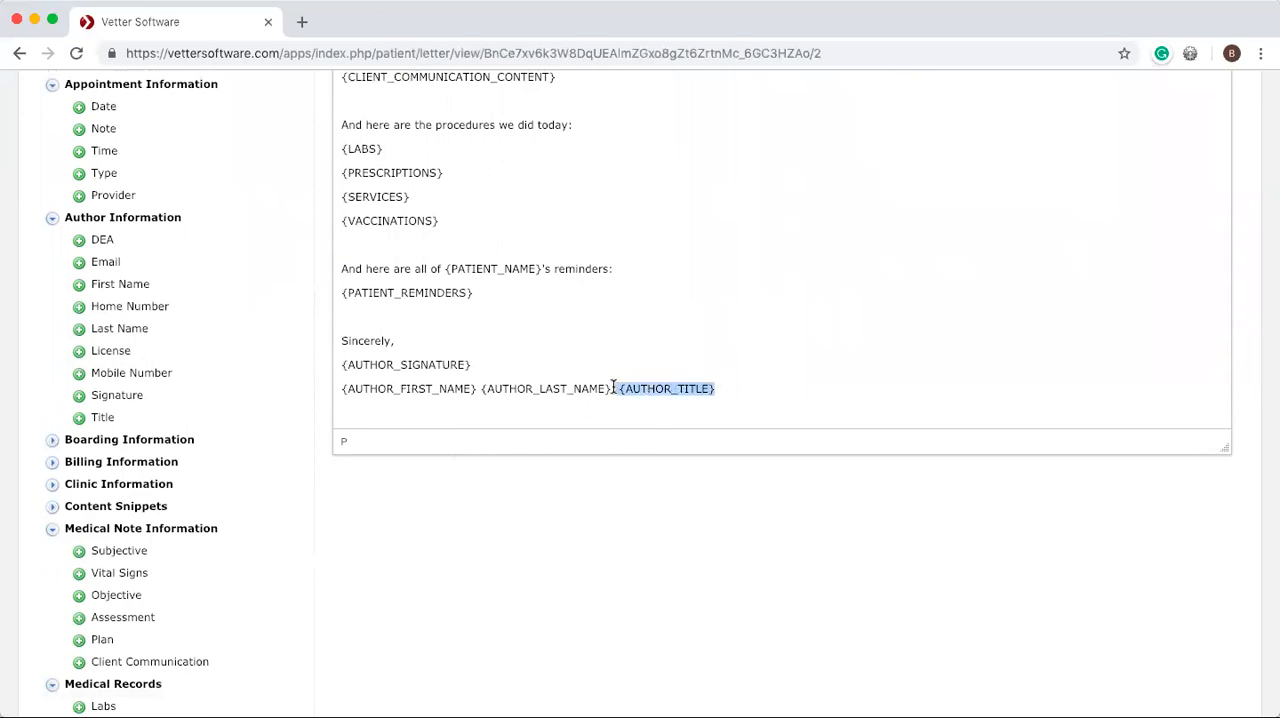
key("BackSpace")
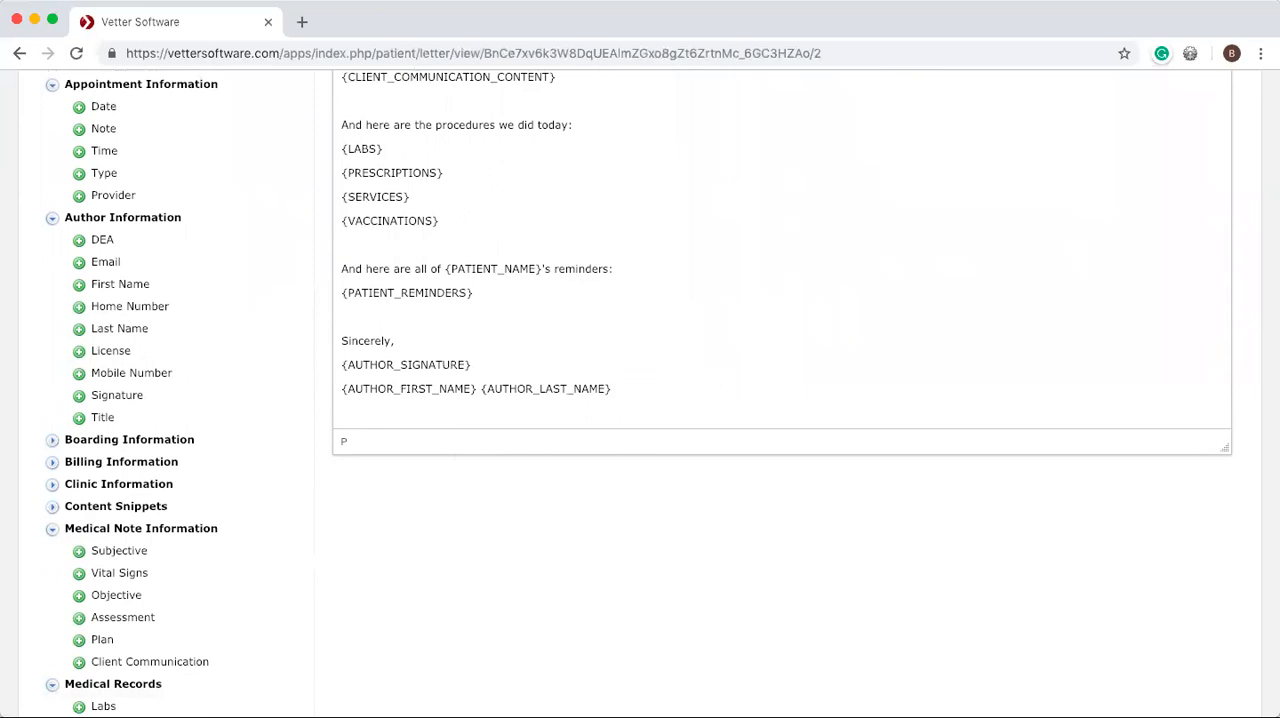
type("License:")
left_click(82, 357)
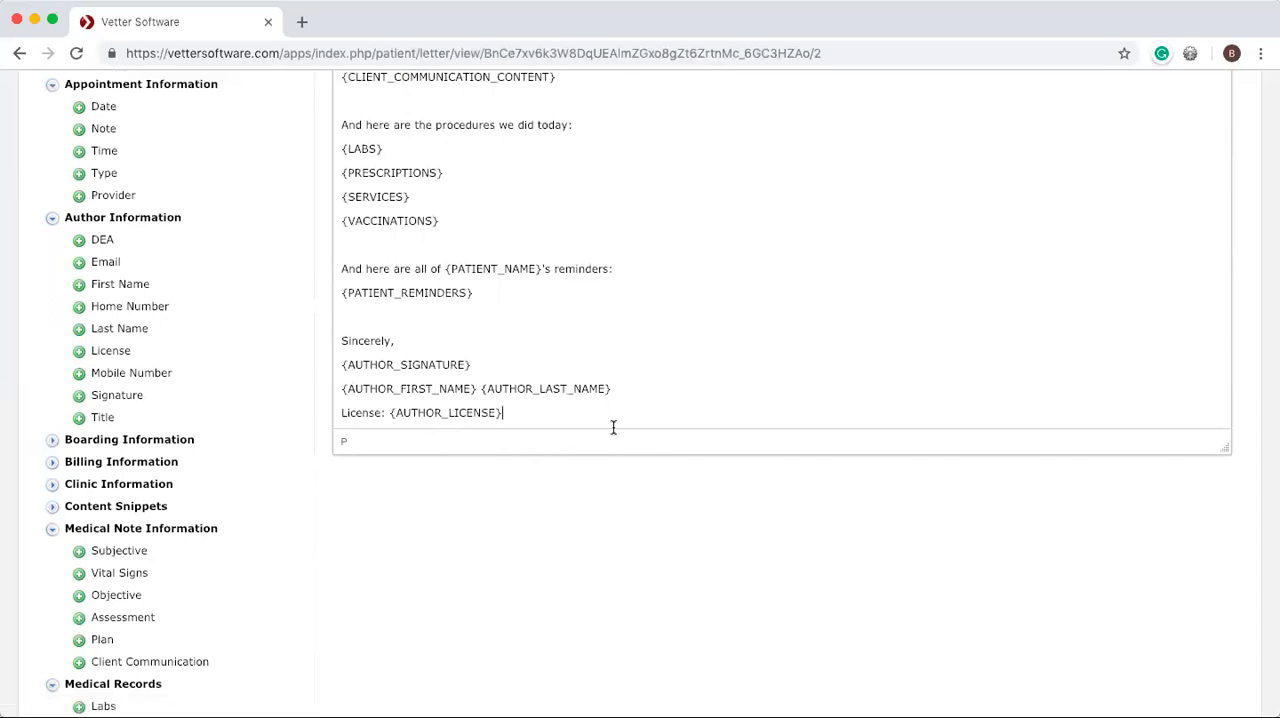
Check the finished letter template and save it.
scroll(612, 427, "up", 3)
scroll(611, 426, "down", 3)
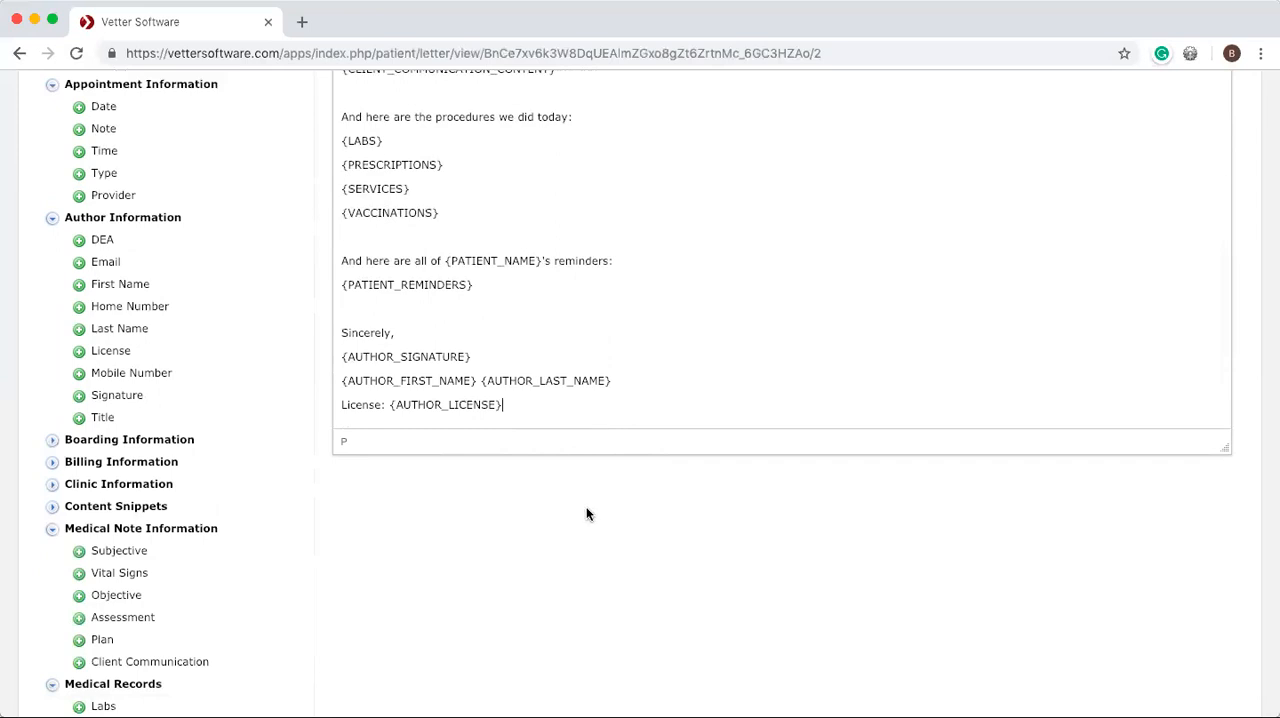
scroll(586, 506, "up", 10)
scroll(592, 626, "up", 3)
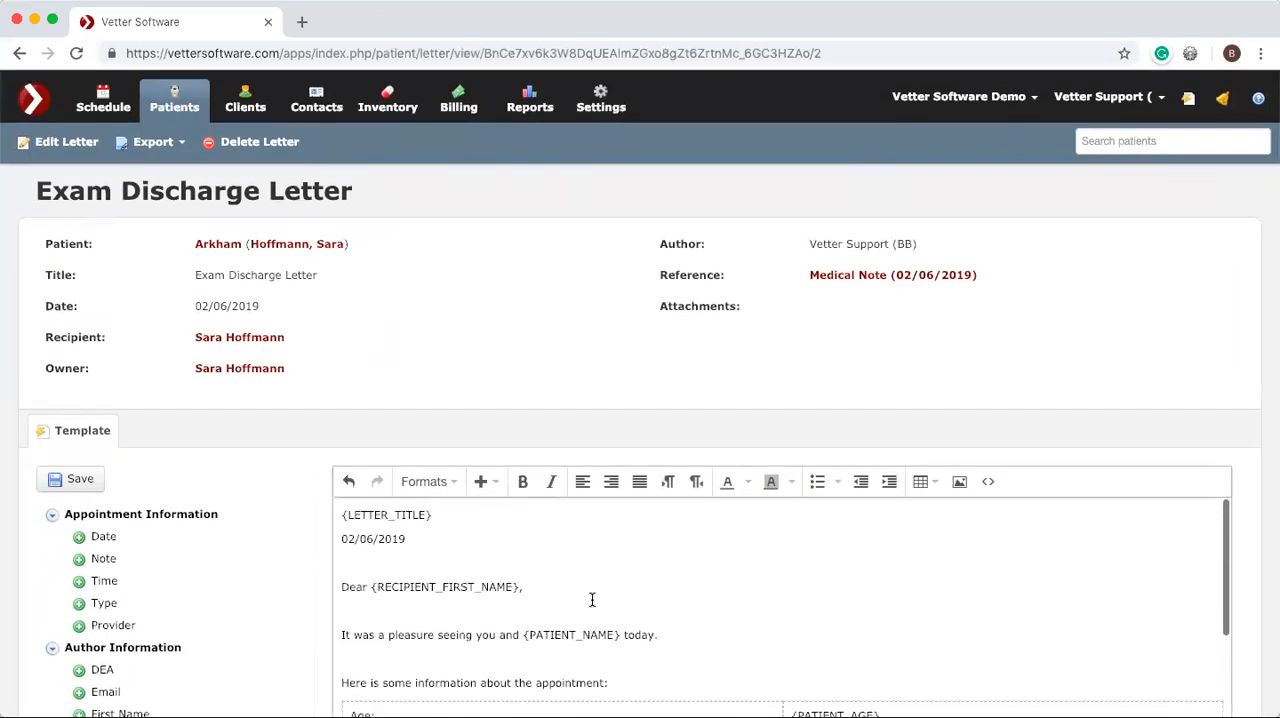
scroll(568, 414, "down", 3)
scroll(568, 414, "up", 2)
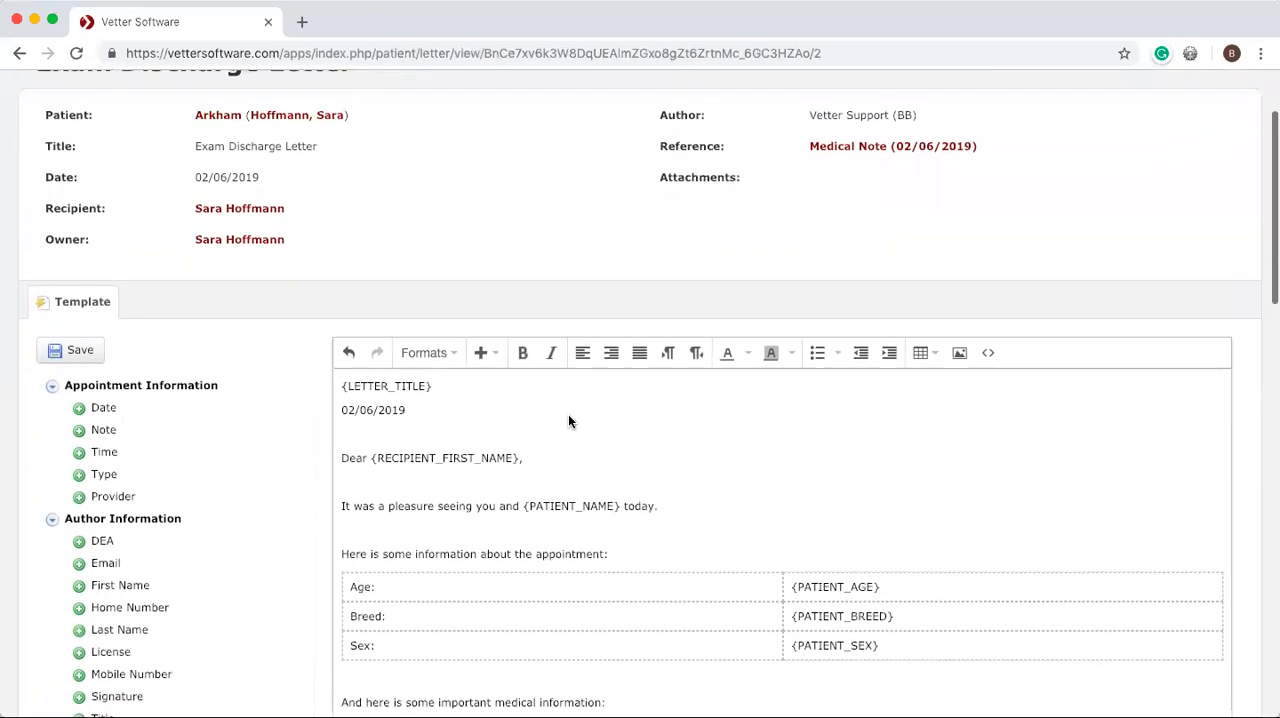
left_click(88, 415)
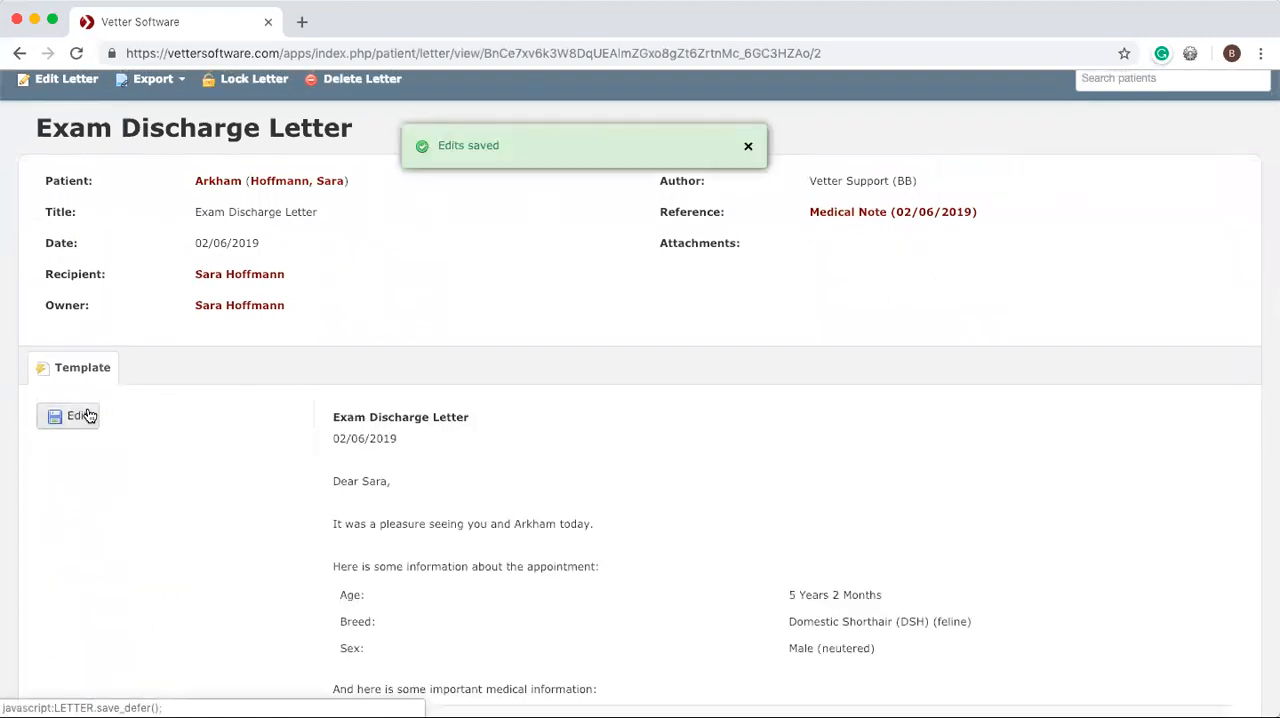
Review the saved discharge letter's greeting, patient details table and medical information from the subjective notes through the vital signs.
scroll(493, 481, "down", 2)
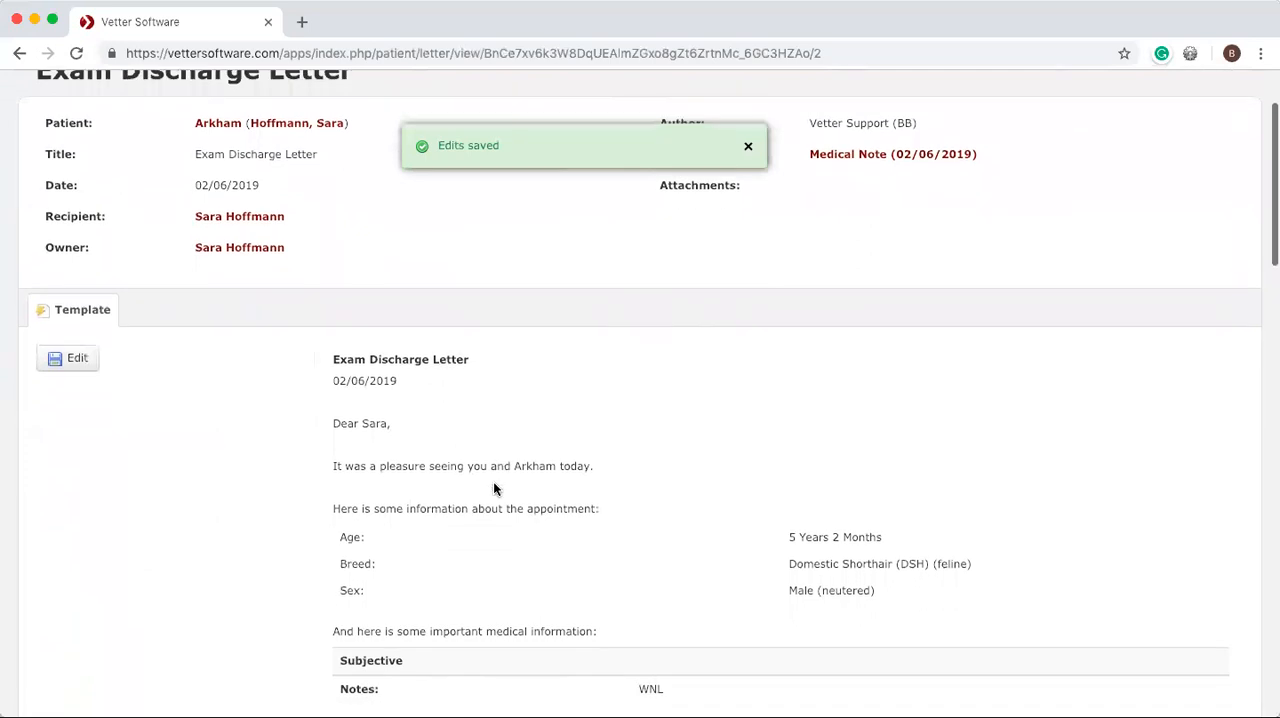
scroll(493, 481, "down", 1)
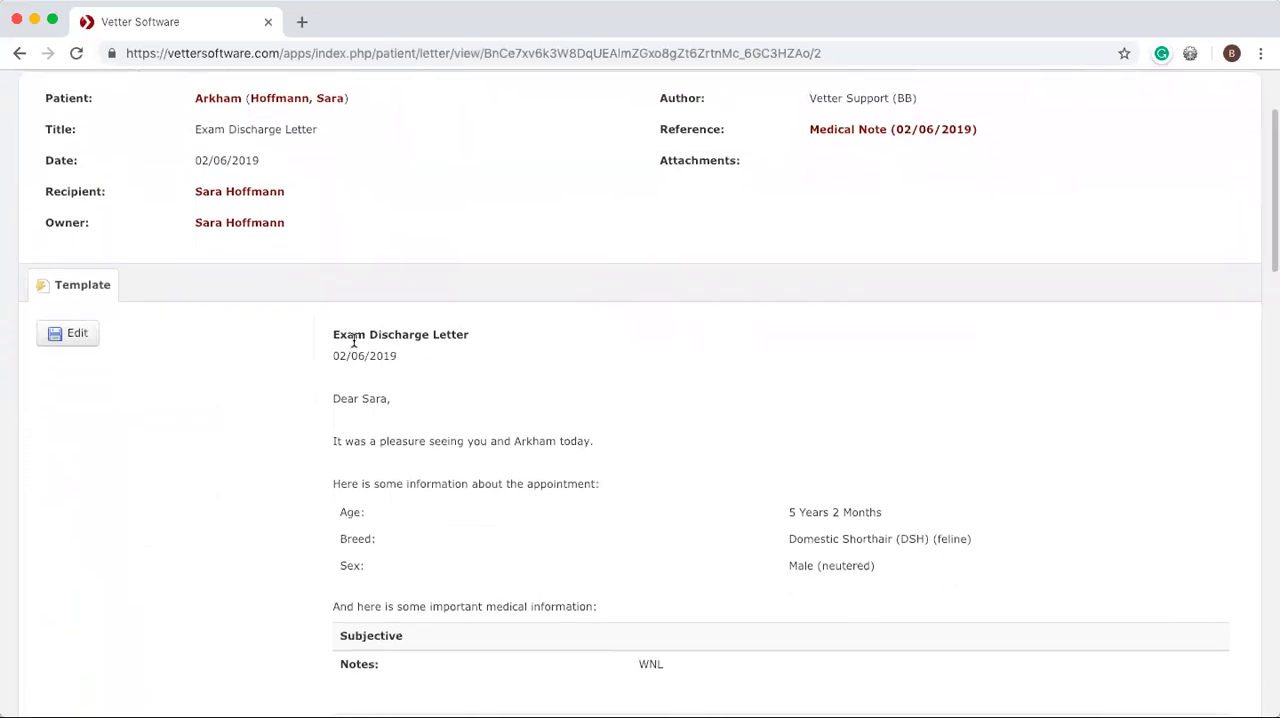
scroll(442, 371, "down", 2)
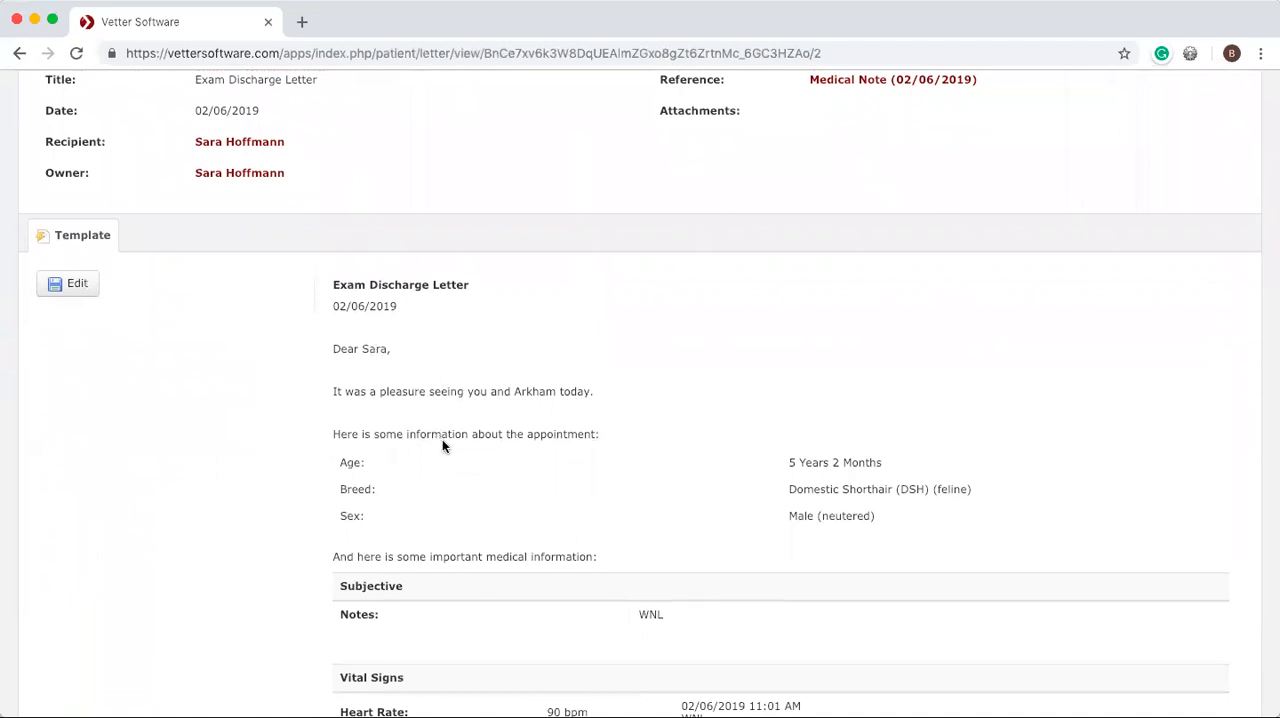
scroll(442, 440, "down", 3)
double_click(526, 313)
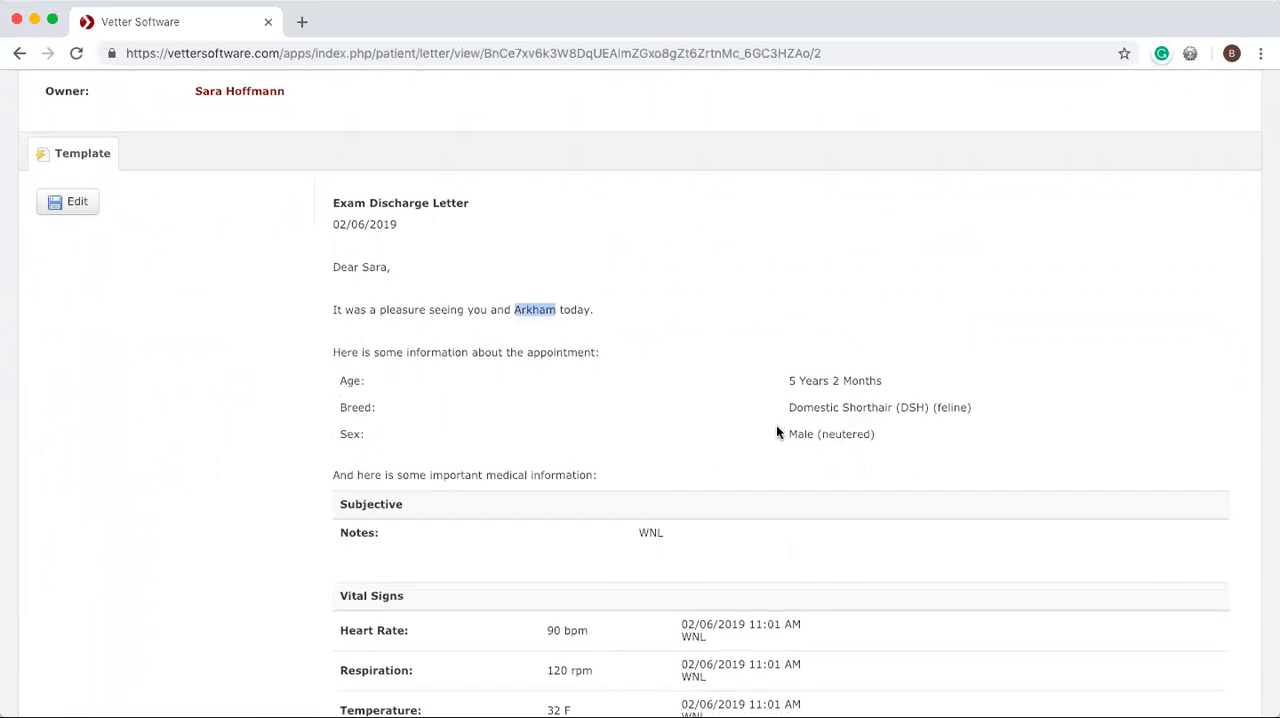
scroll(777, 432, "down", 2)
scroll(777, 432, "down", 1)
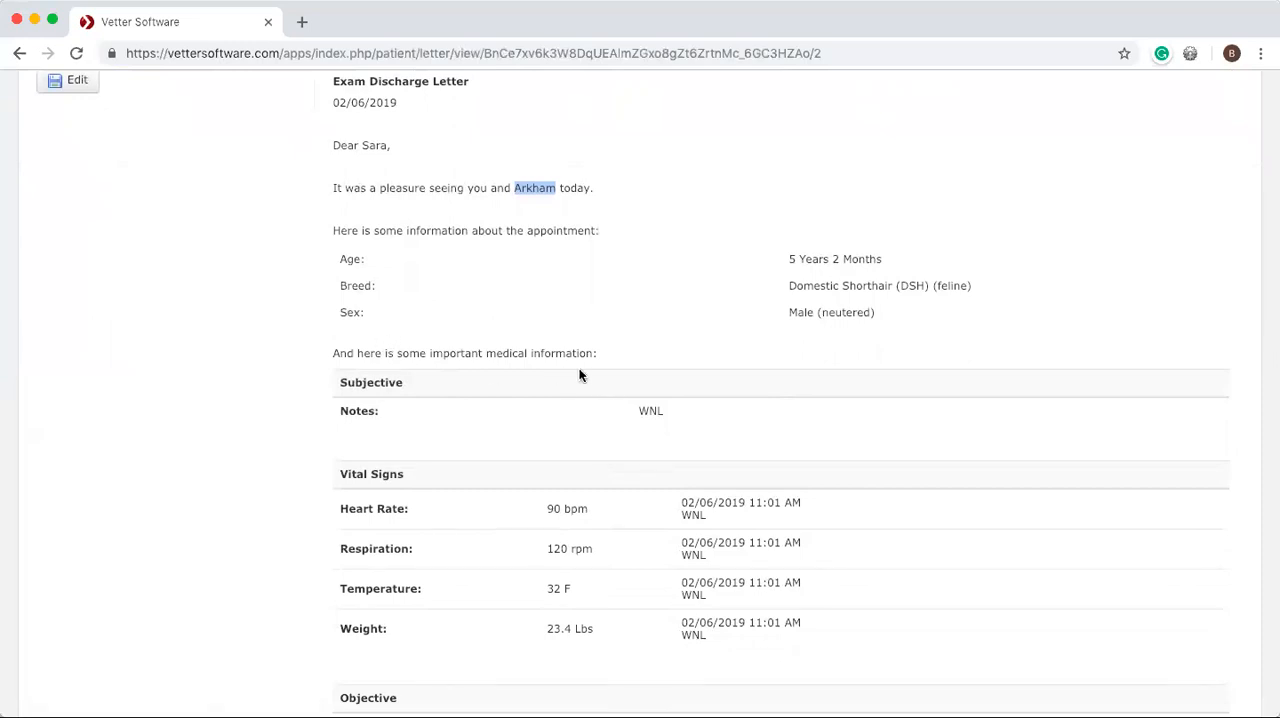
scroll(634, 373, "down", 1)
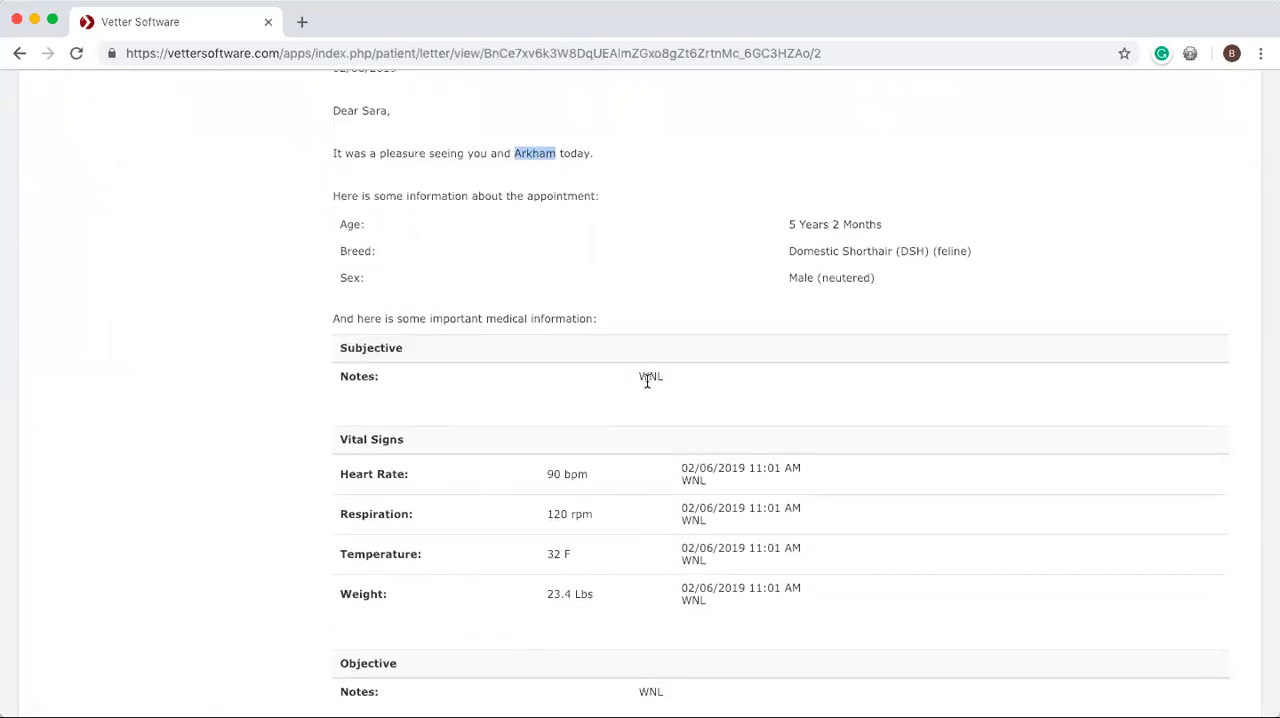
scroll(640, 503, "down", 10)
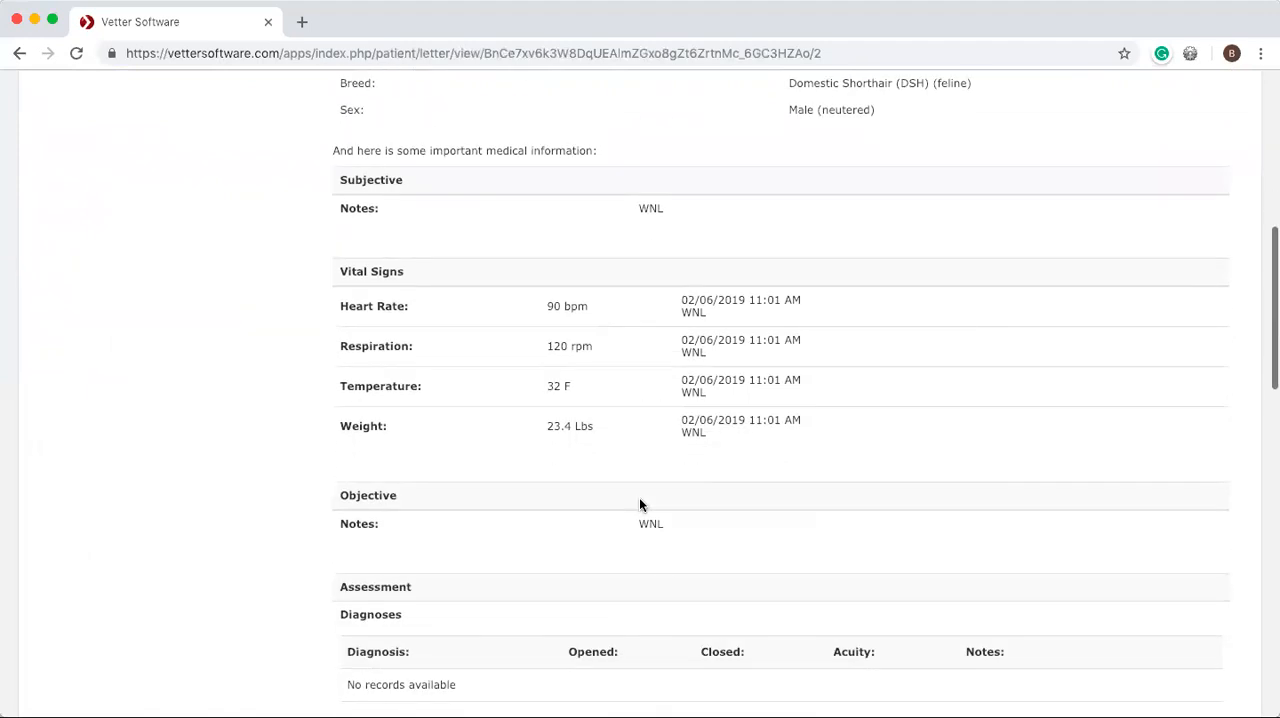
Review the letter's procedures performed, the patient's reminders and the closing signature block.
scroll(640, 505, "down", 13)
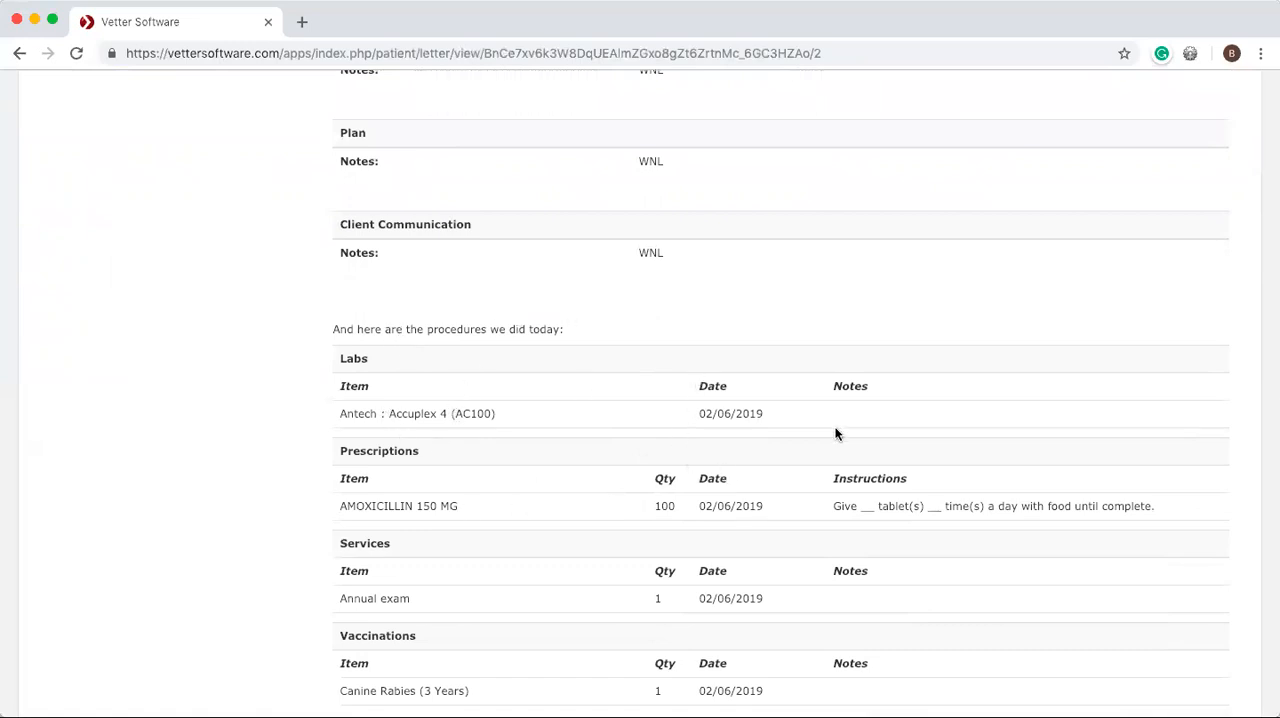
scroll(807, 485, "down", 3)
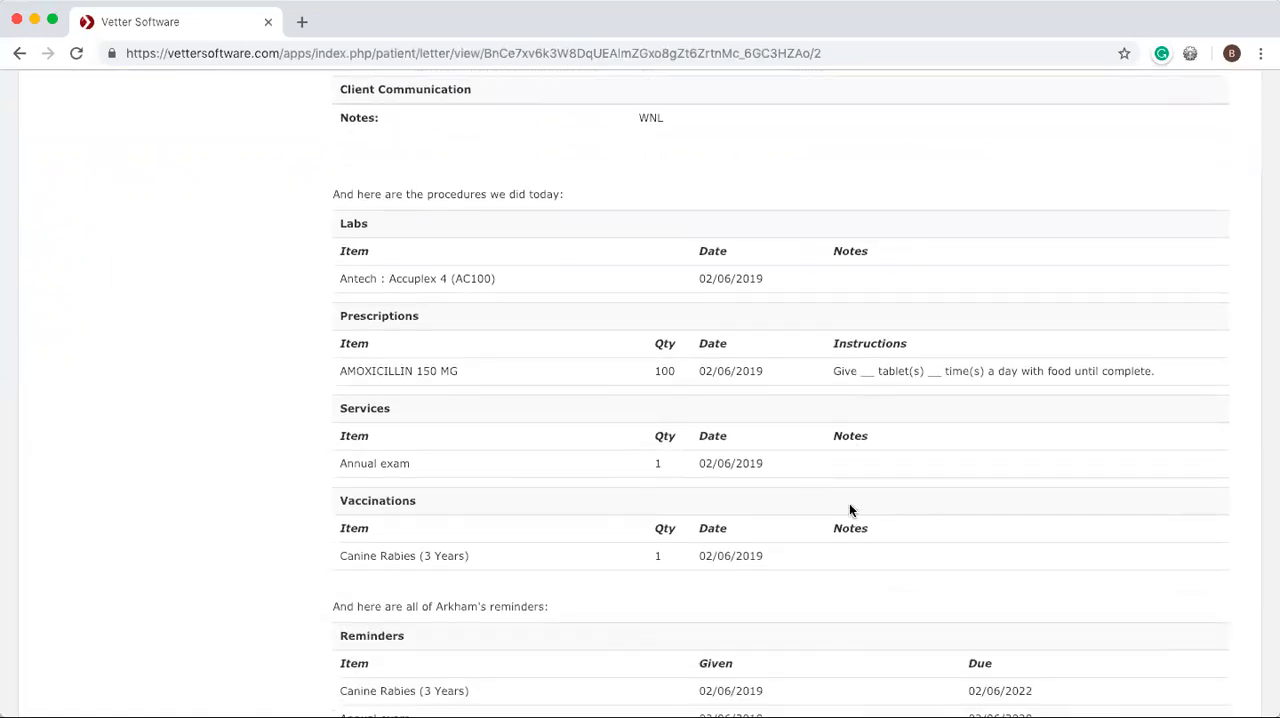
scroll(481, 588, "down", 5)
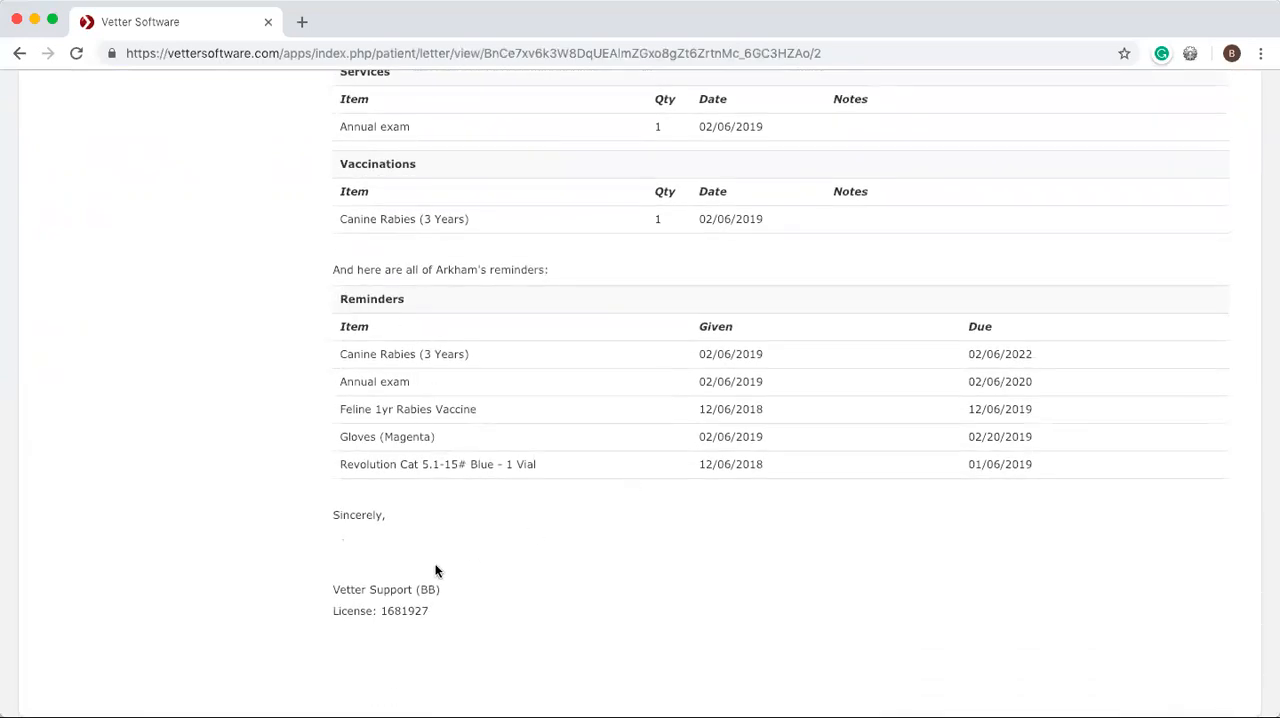
scroll(442, 575, "up", 3)
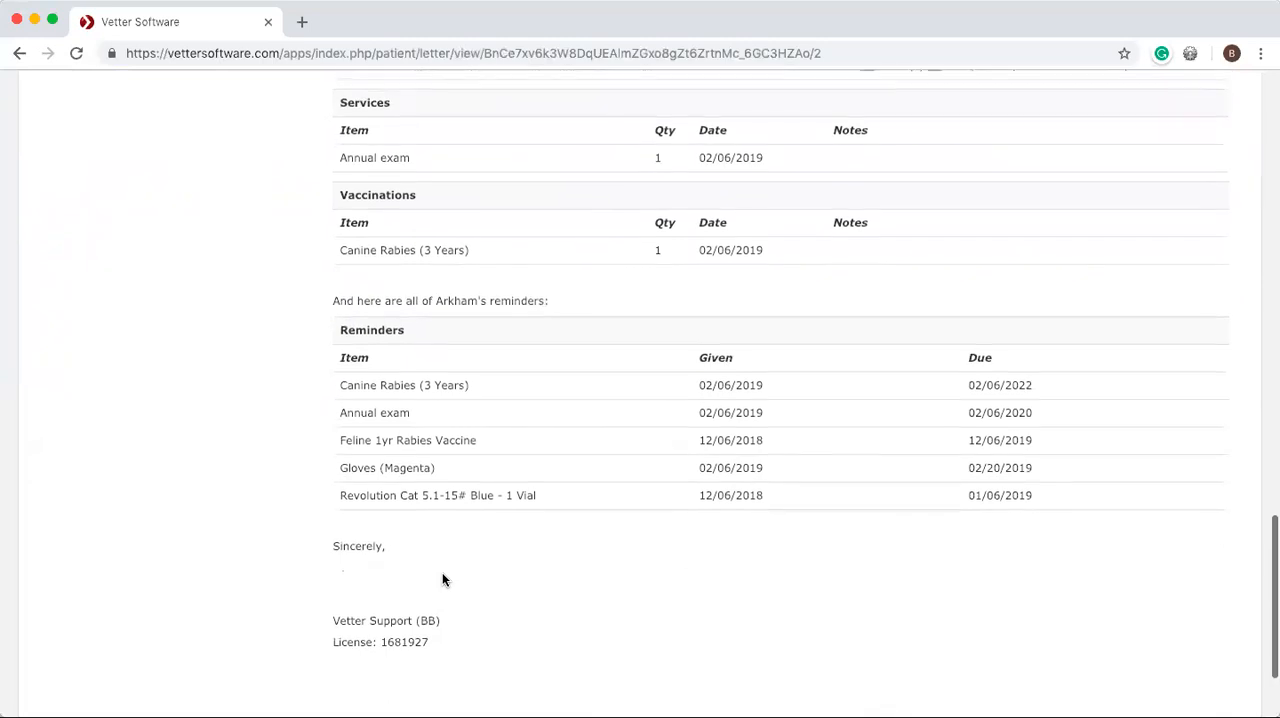
scroll(442, 574, "down", 3)
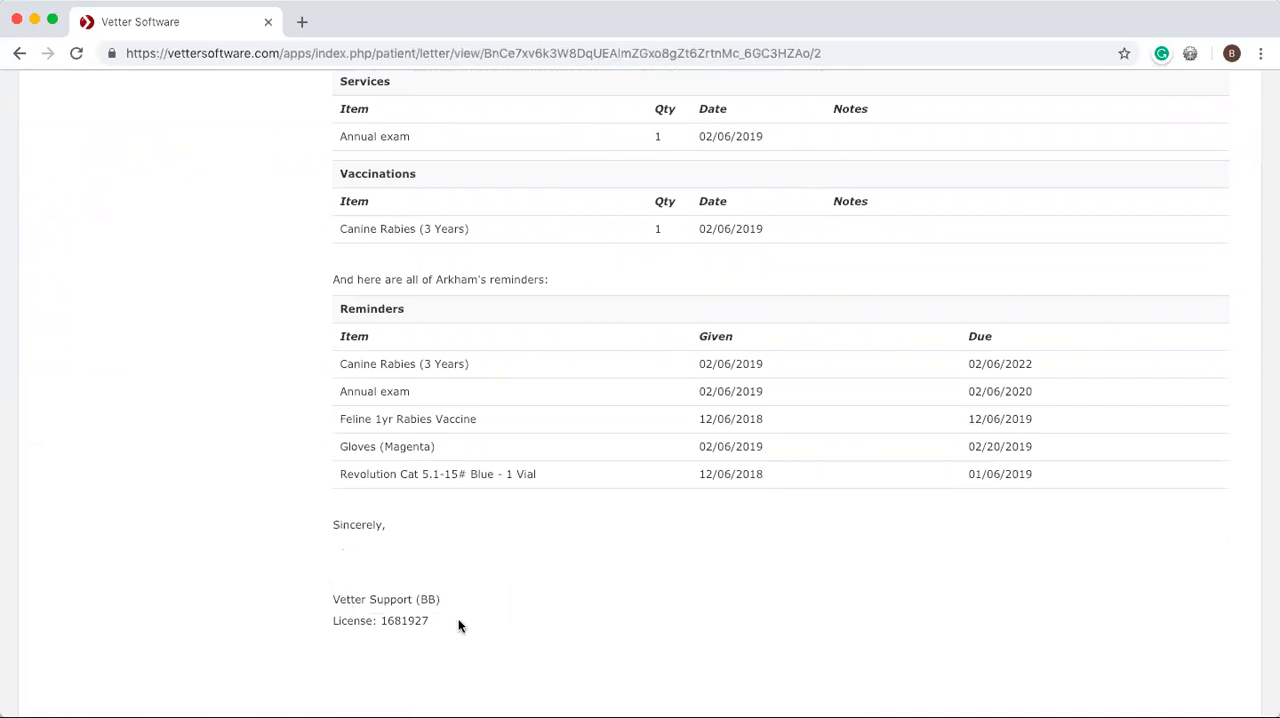
scroll(458, 618, "up", 20)
scroll(459, 622, "down", 20)
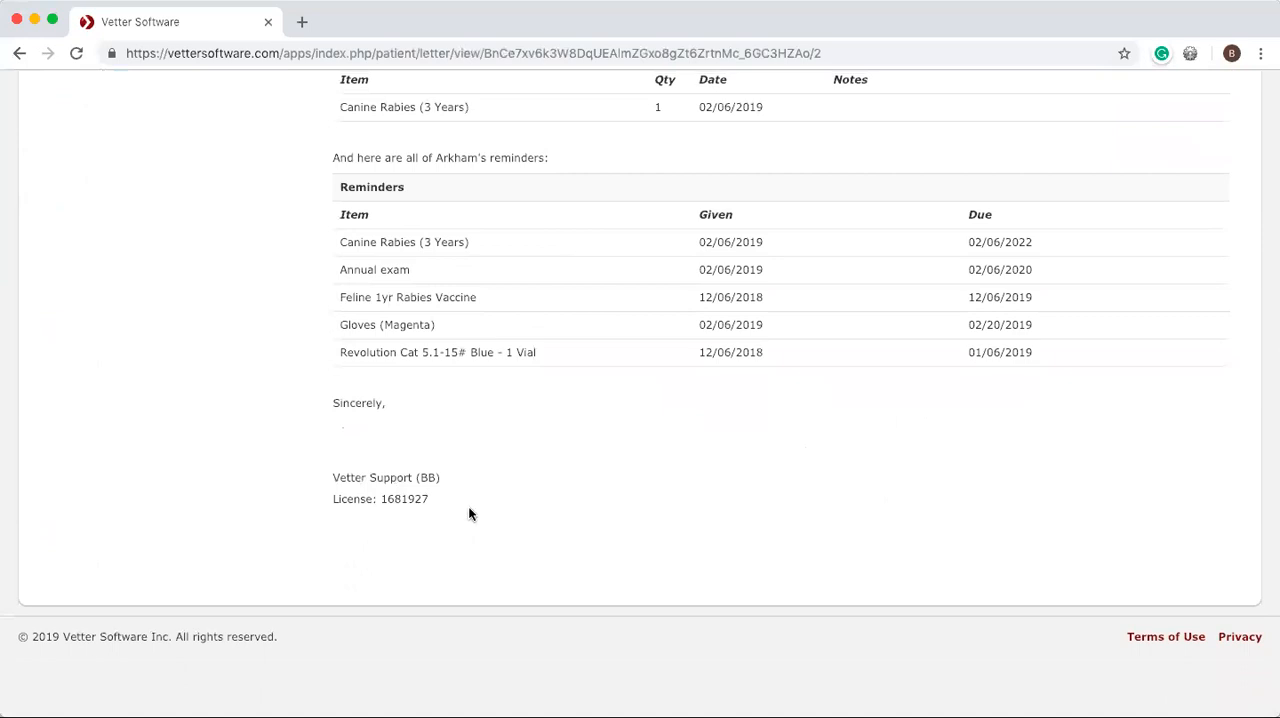
Reopen the discharge letter for editing and copy its entire content with the merge fields.
scroll(477, 504, "up", 3)
scroll(477, 505, "up", 10)
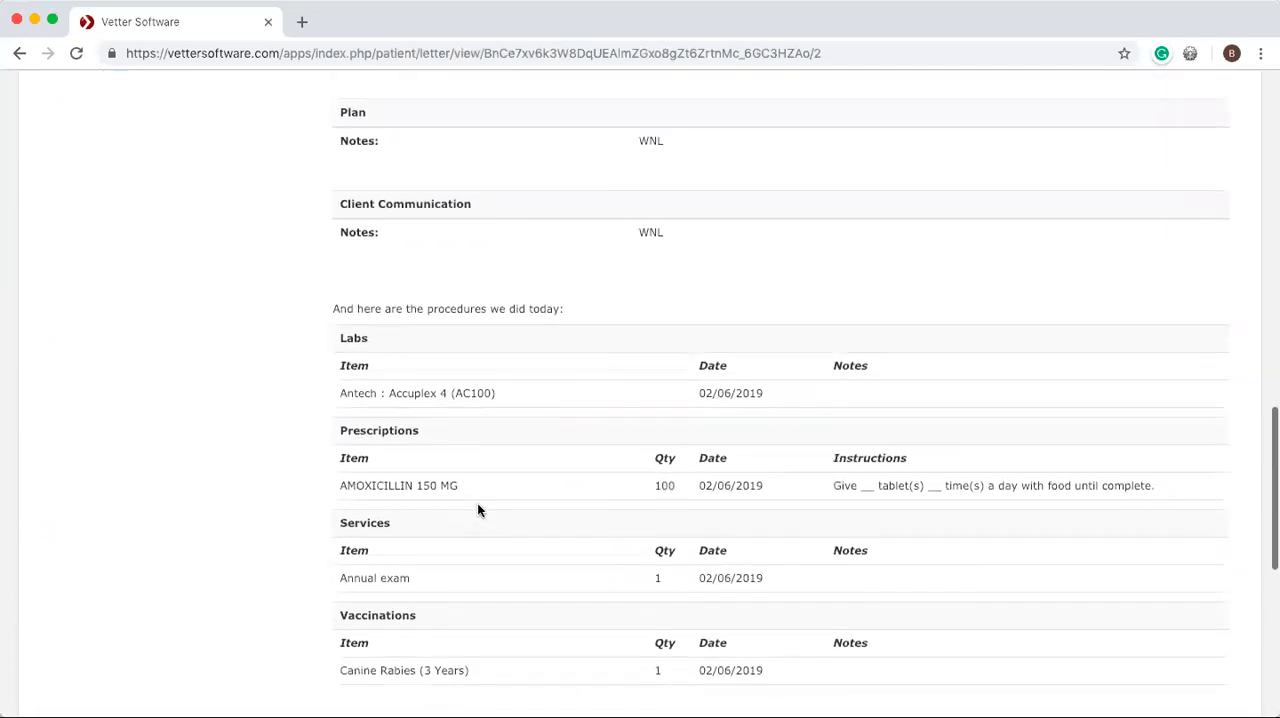
scroll(477, 510, "up", 12)
scroll(477, 510, "up", 11)
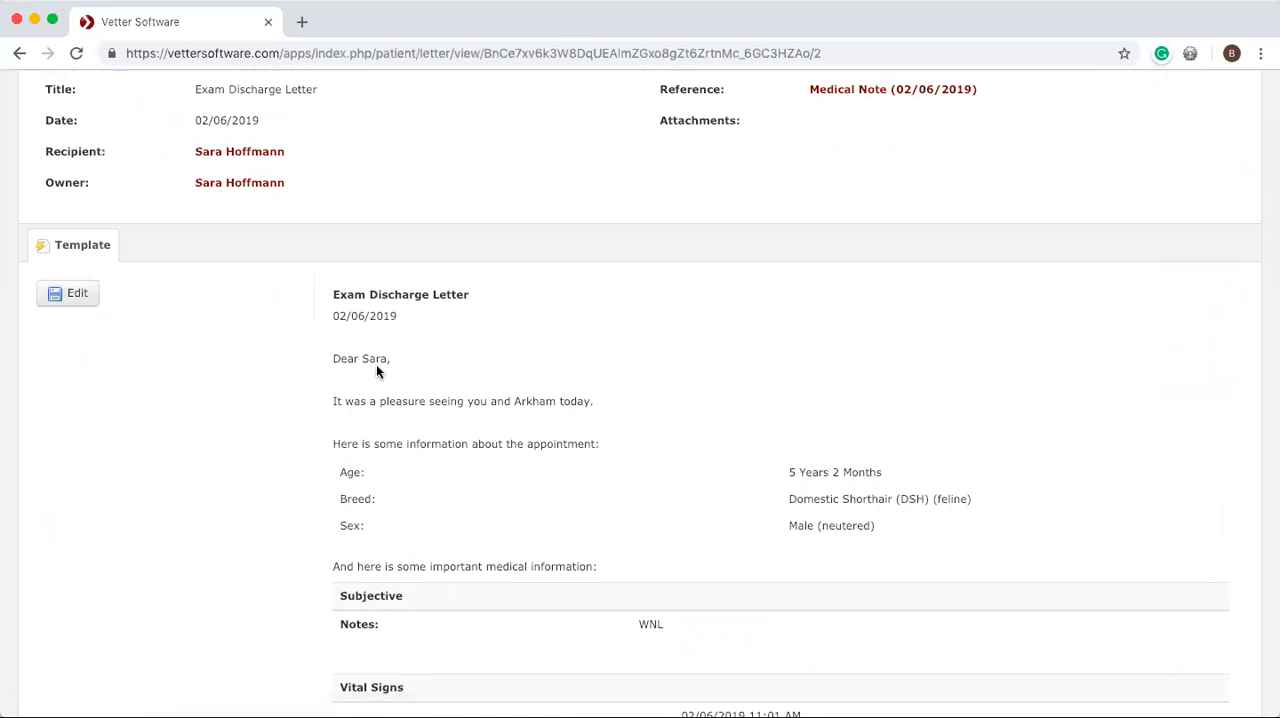
scroll(376, 372, "up", 3)
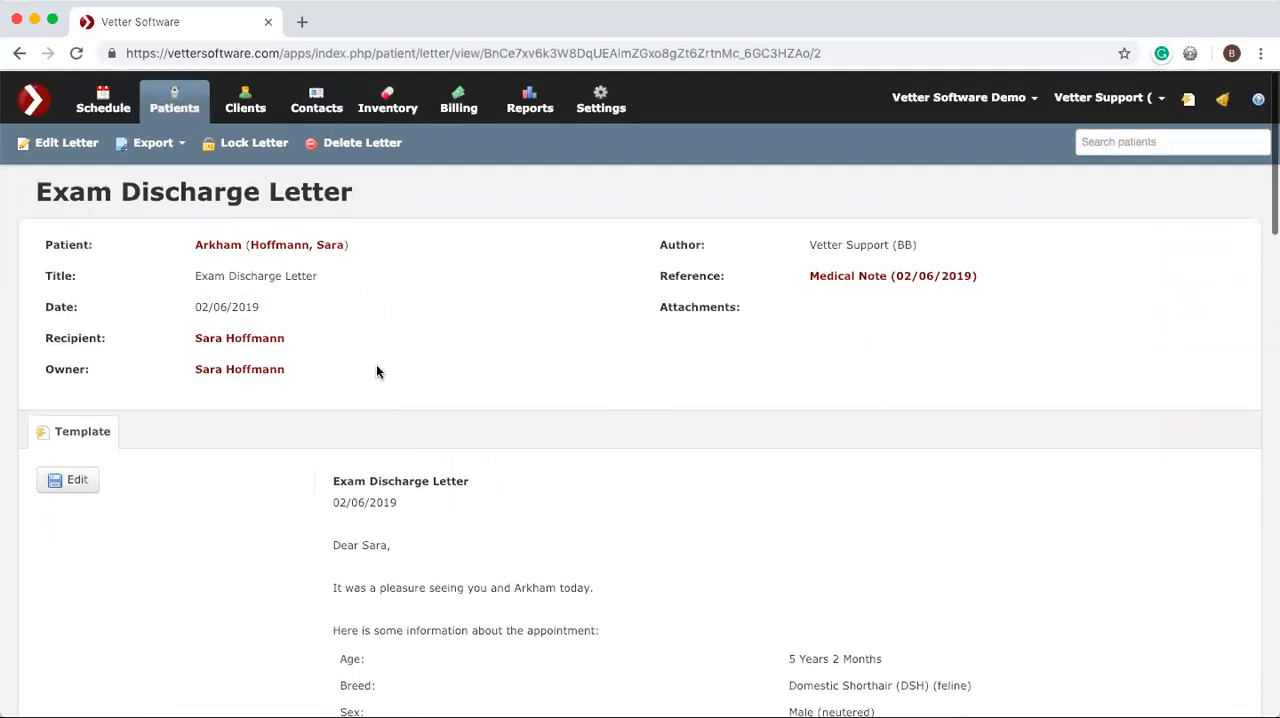
left_click(60, 460)
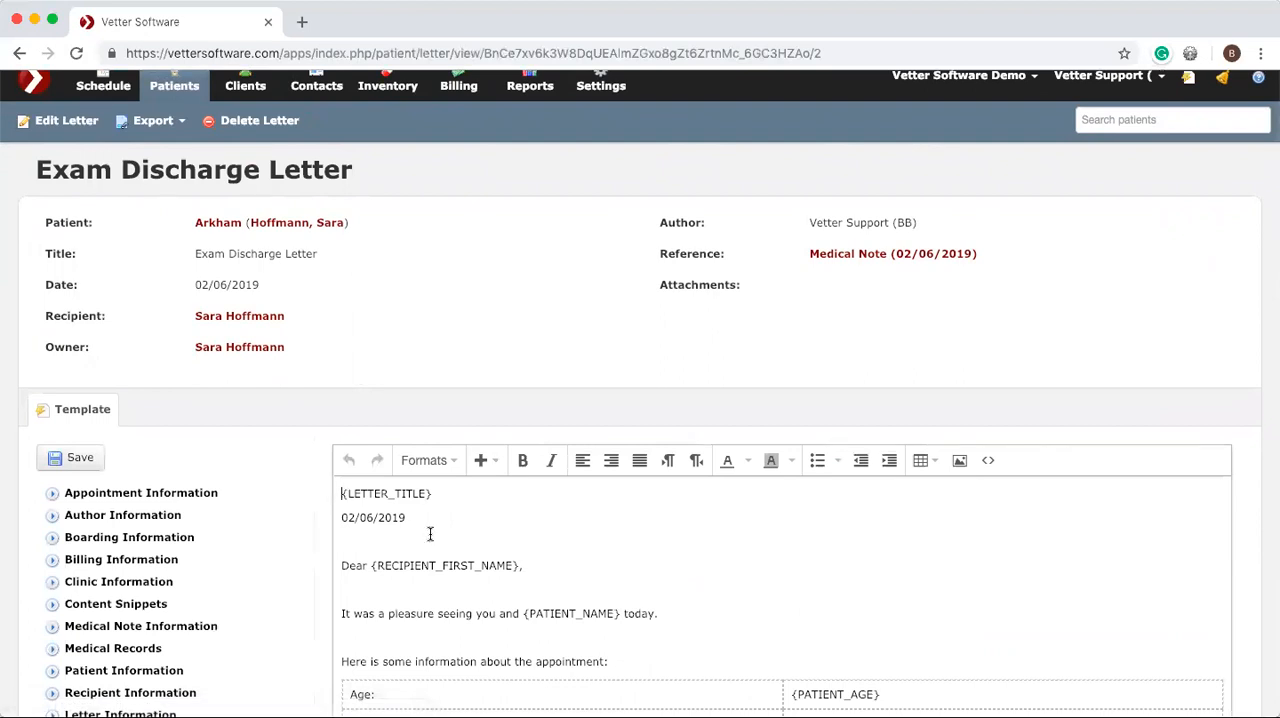
key("super+a")
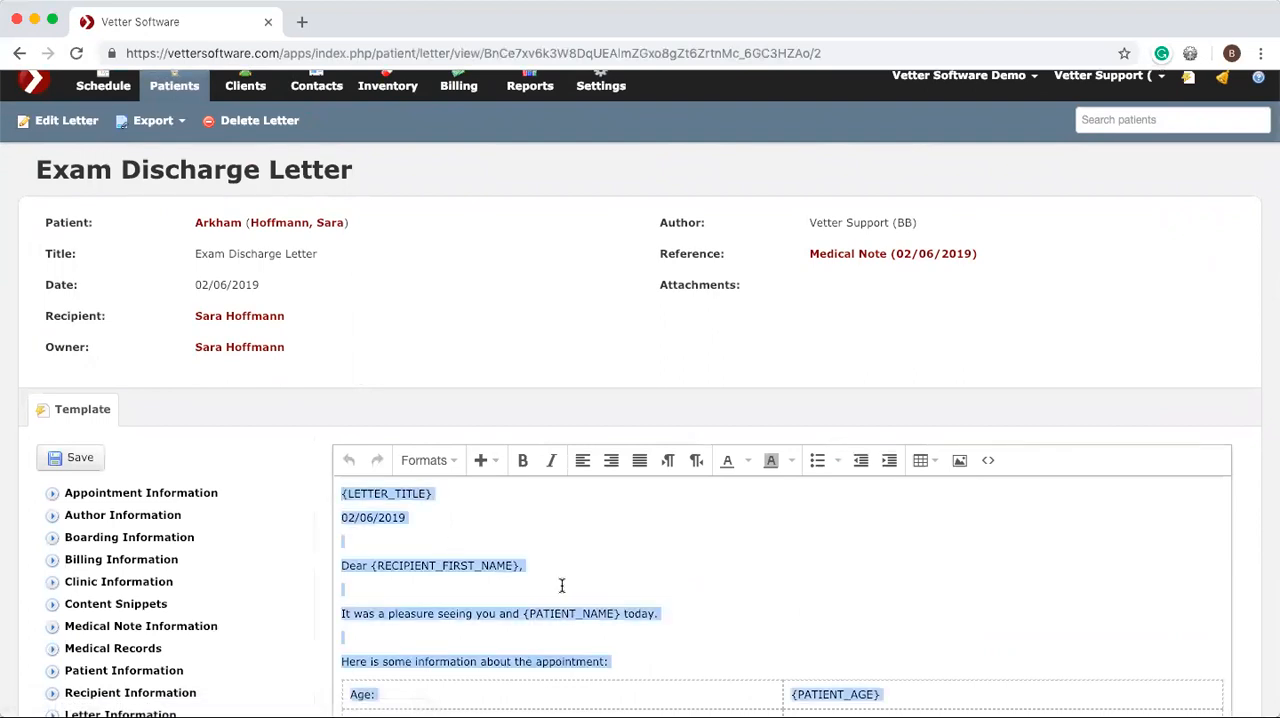
scroll(562, 585, "down", 1)
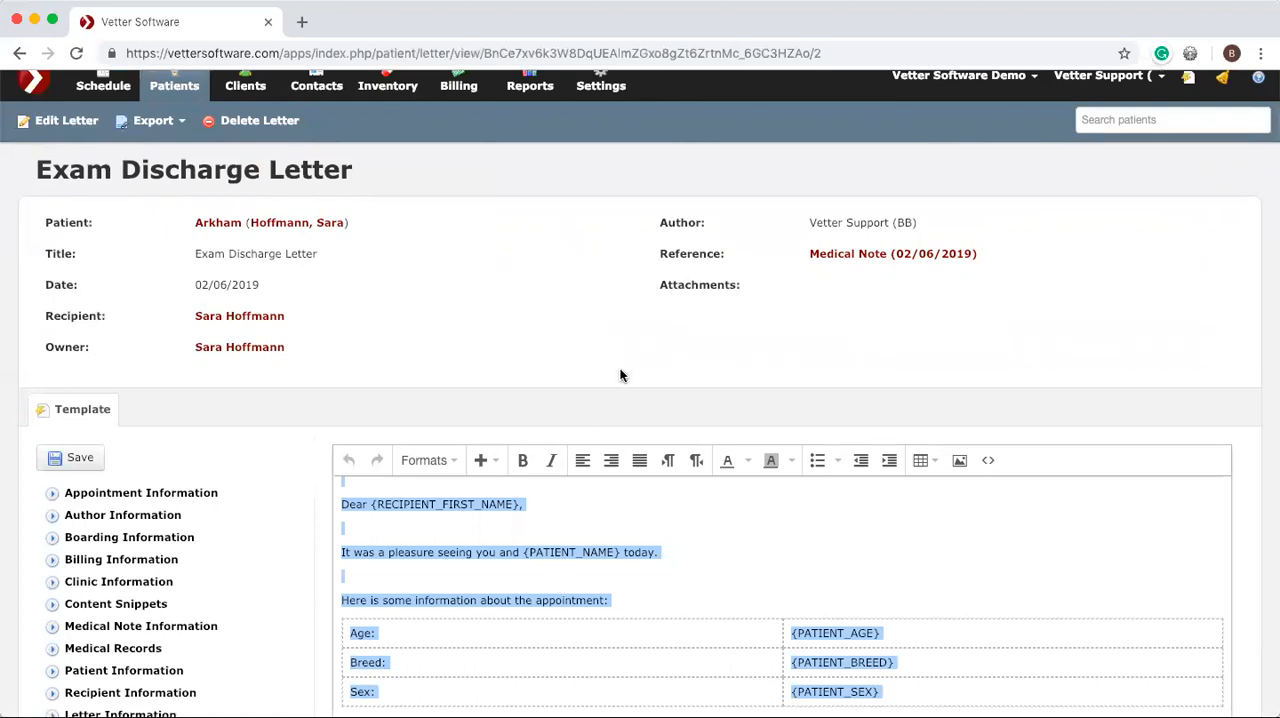
scroll(620, 375, "up", 1)
Create a new template of type Letter titled "Exam Discharge Letter" in the business settings.
left_click(610, 107)
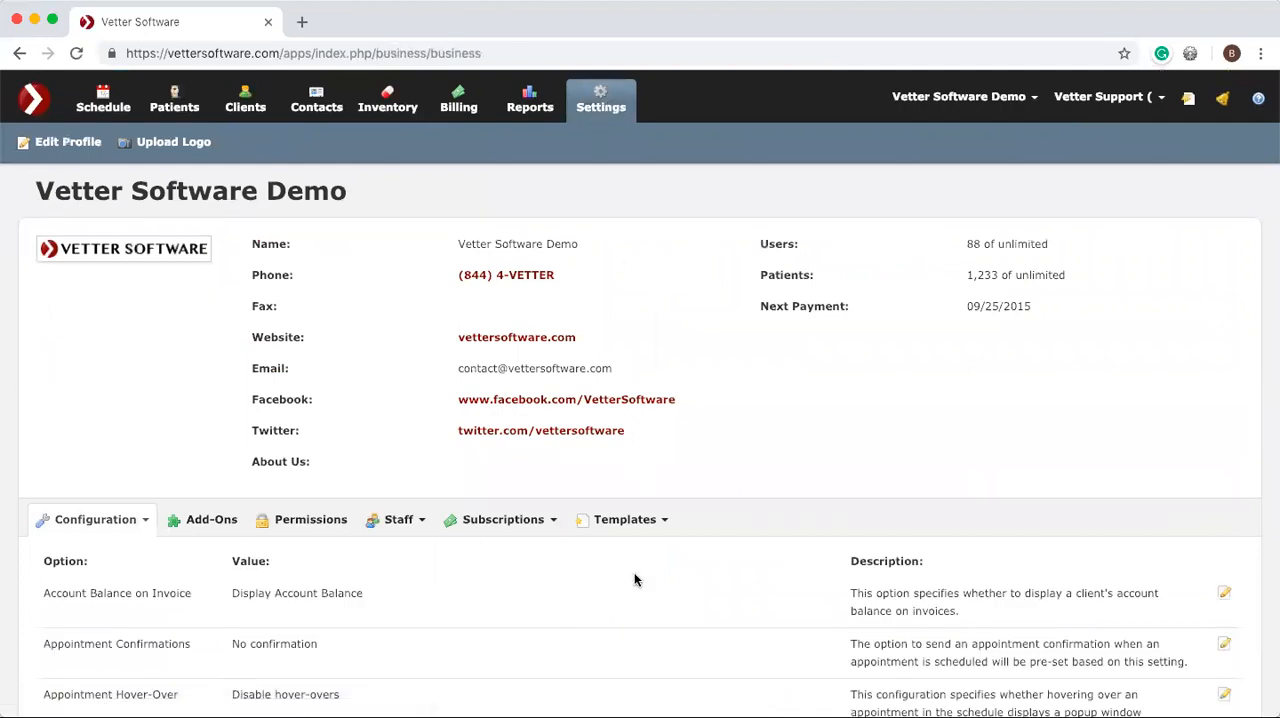
left_click(627, 519)
scroll(627, 519, "down", 2)
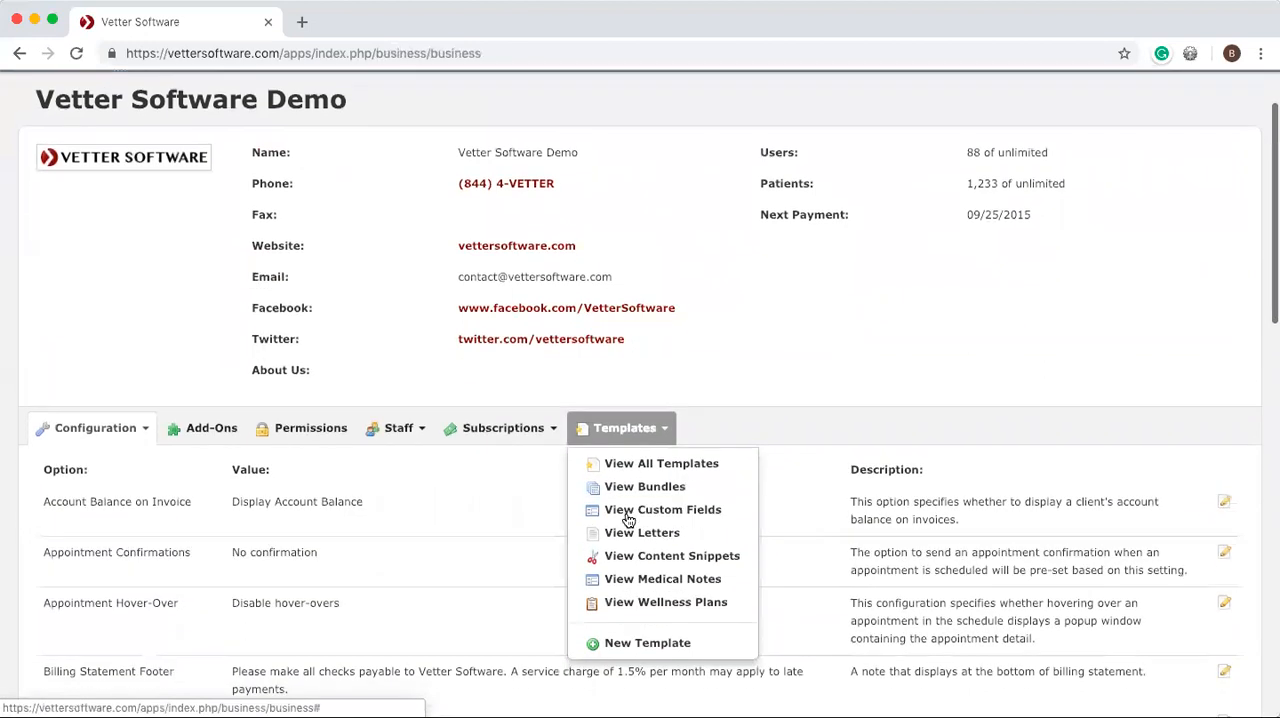
left_click(652, 637)
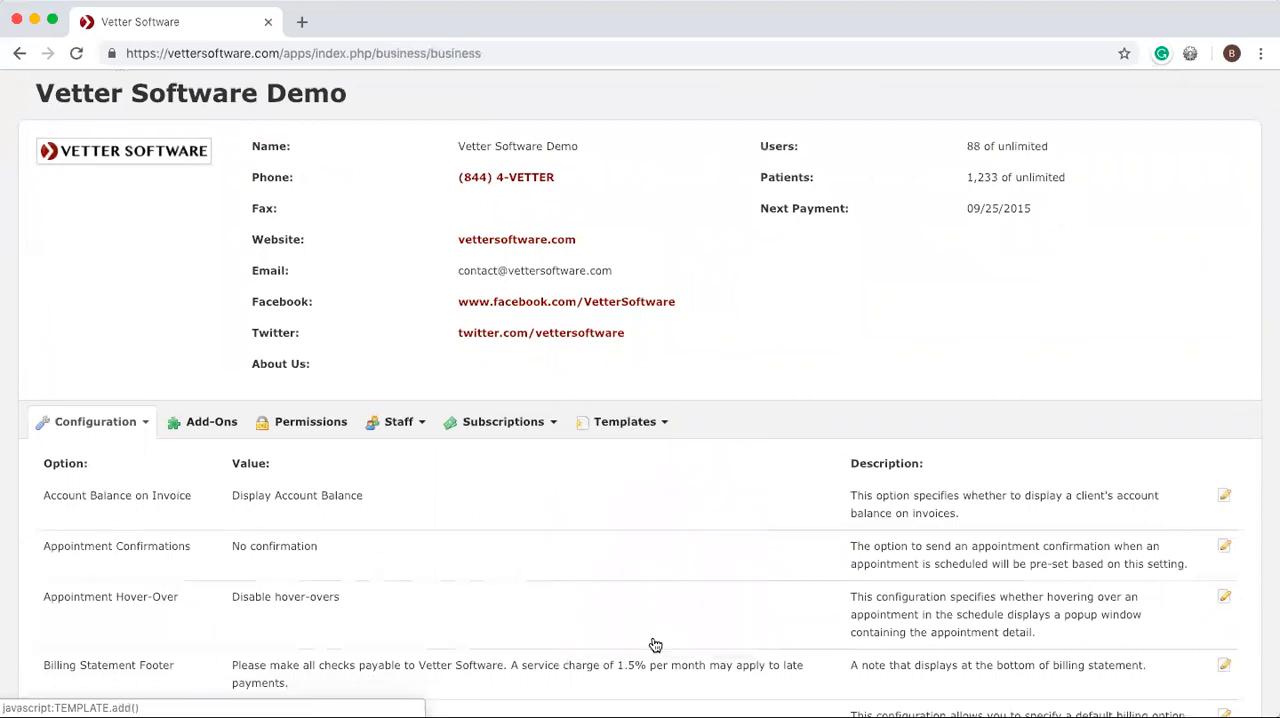
left_click(704, 234)
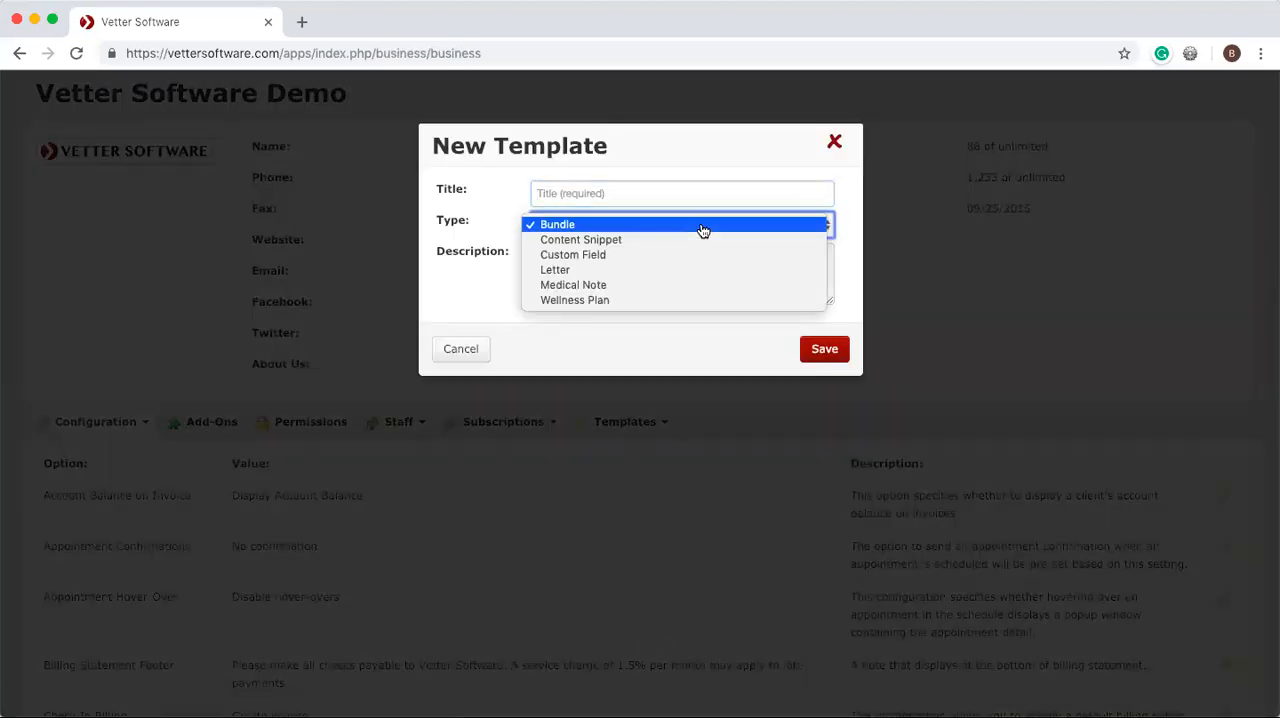
left_click(560, 271)
left_click(548, 193)
type("Exam Discharge Letter")
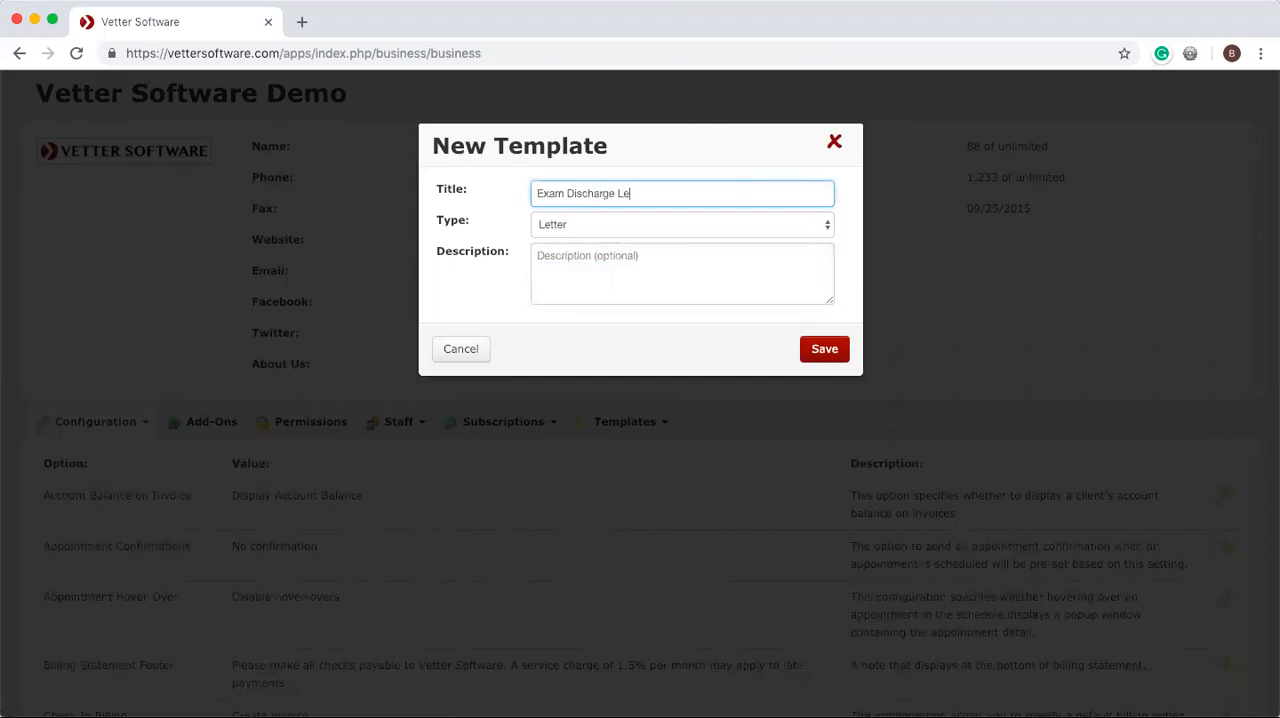
left_click(808, 349)
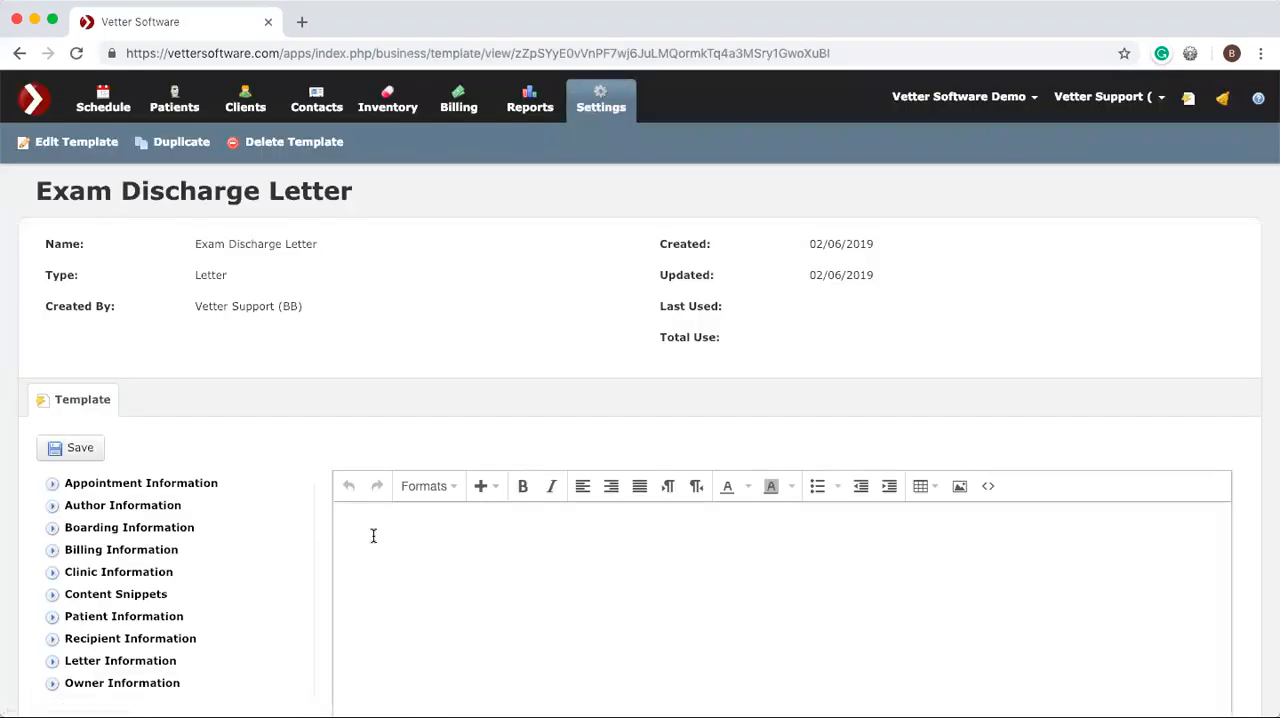
Paste the copied discharge letter content into the empty body of the new template.
left_click(373, 536)
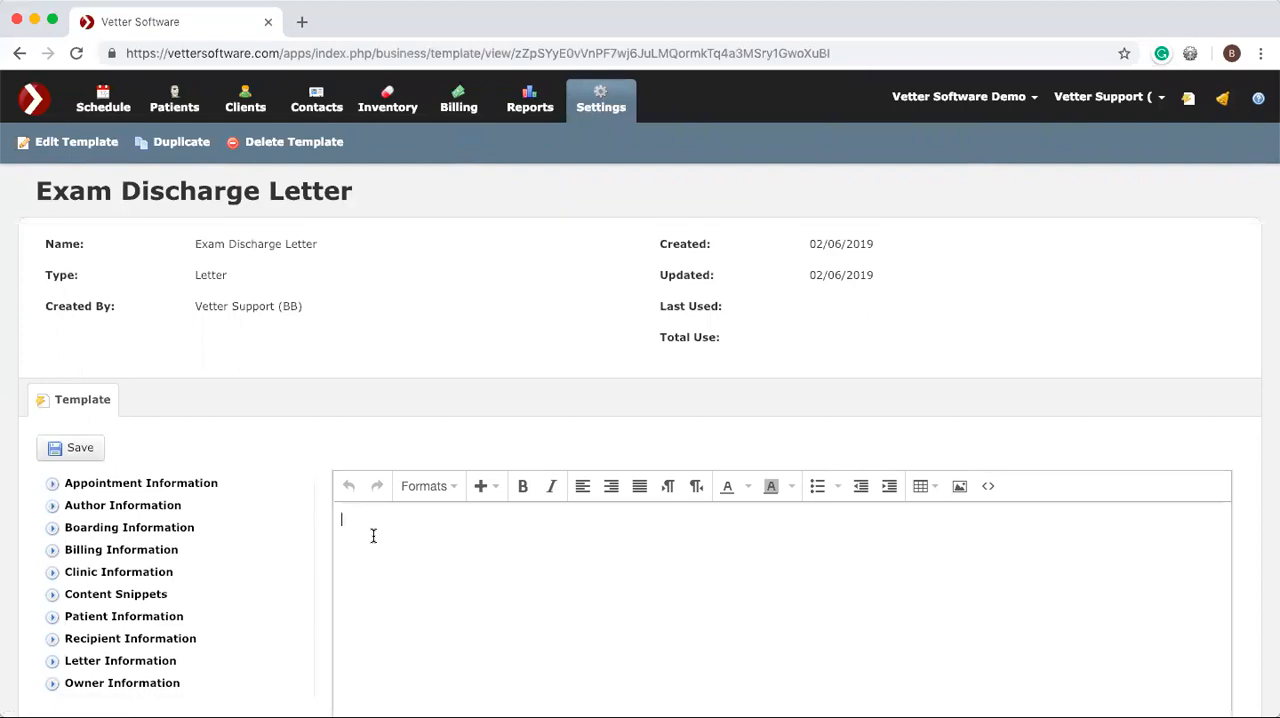
key("super+v")
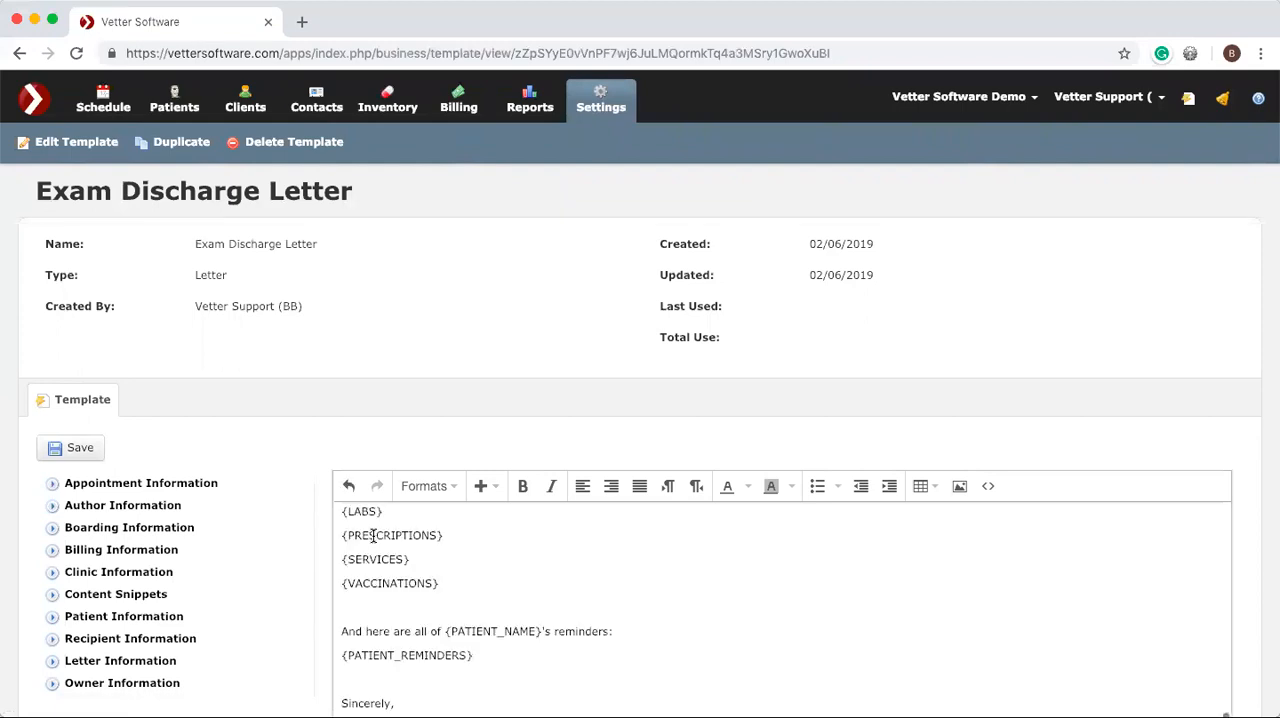
scroll(495, 610, "up", 5)
scroll(497, 612, "up", 8)
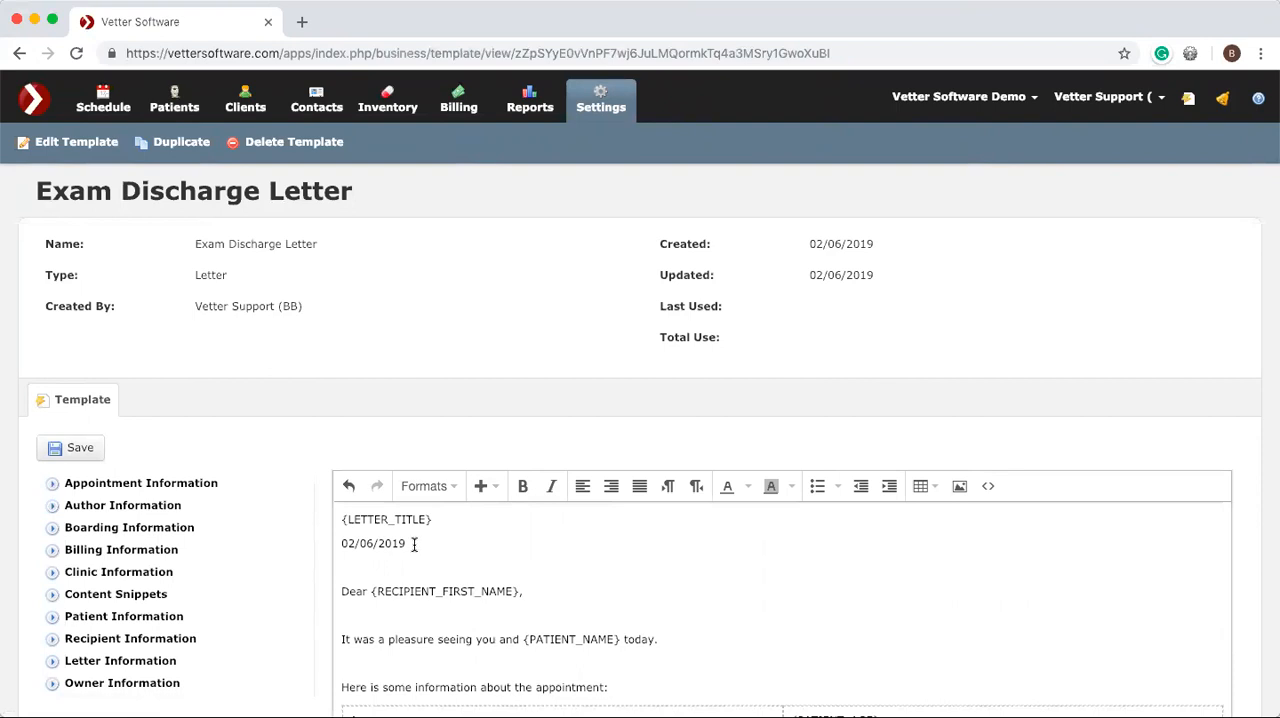
Replace the fixed date below the letter title with the Letter Date field.
left_click_drag(406, 545, 343, 545)
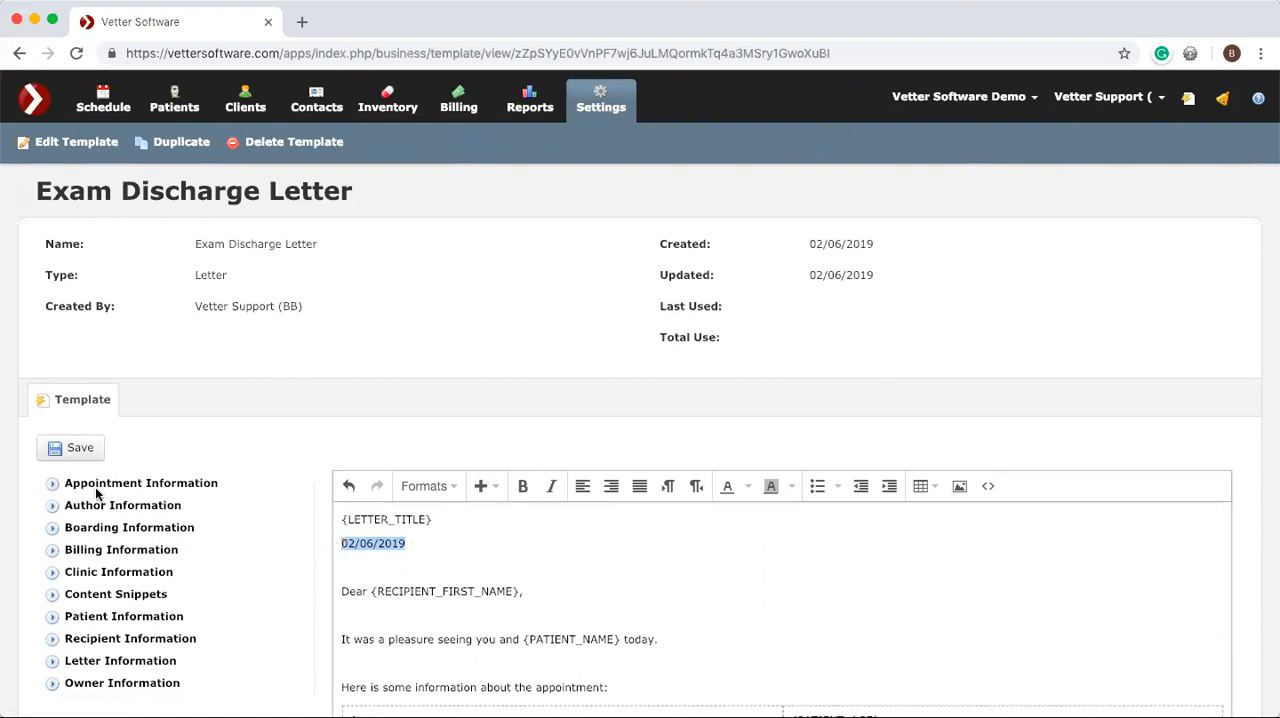
left_click(54, 484)
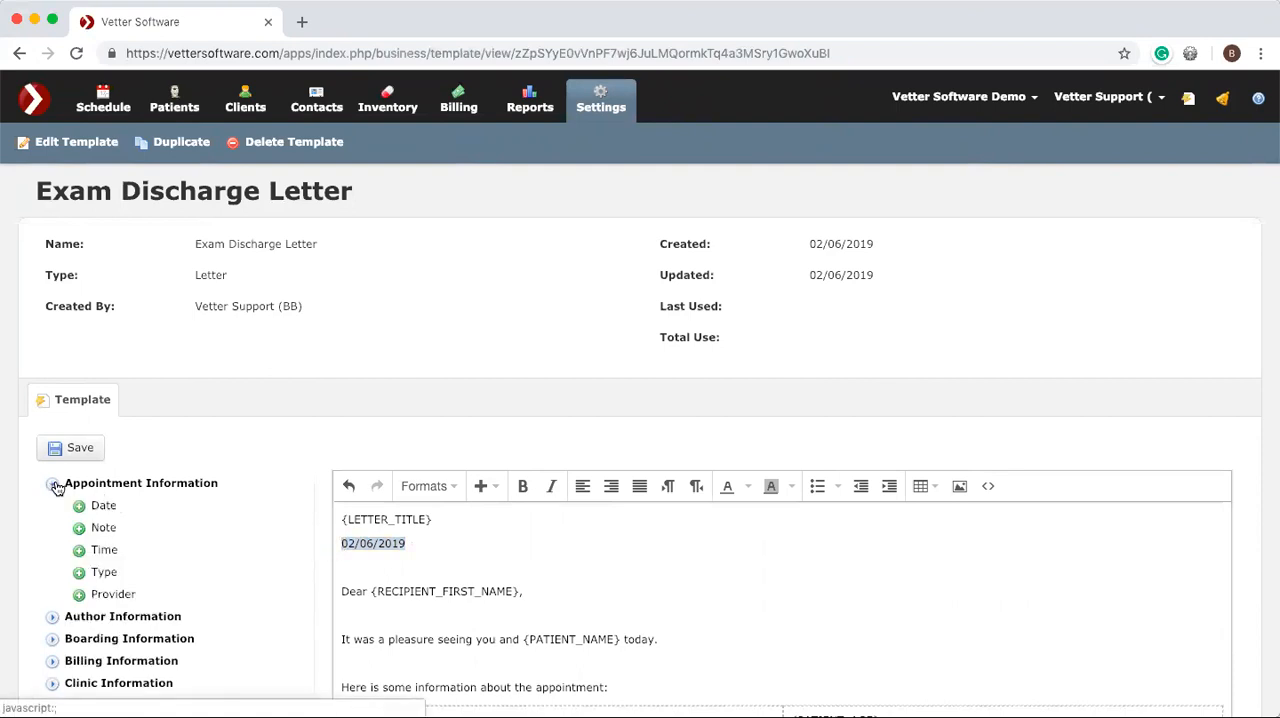
left_click(57, 486)
scroll(70, 510, "down", 3)
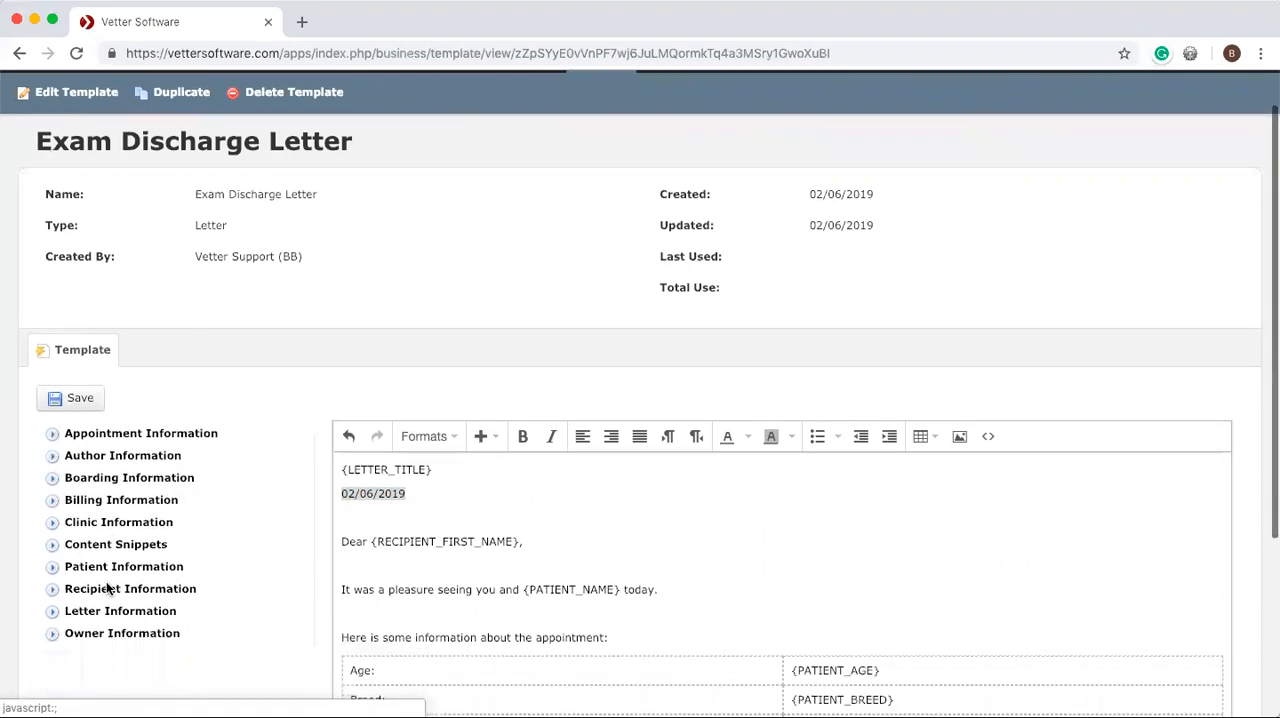
left_click(54, 511)
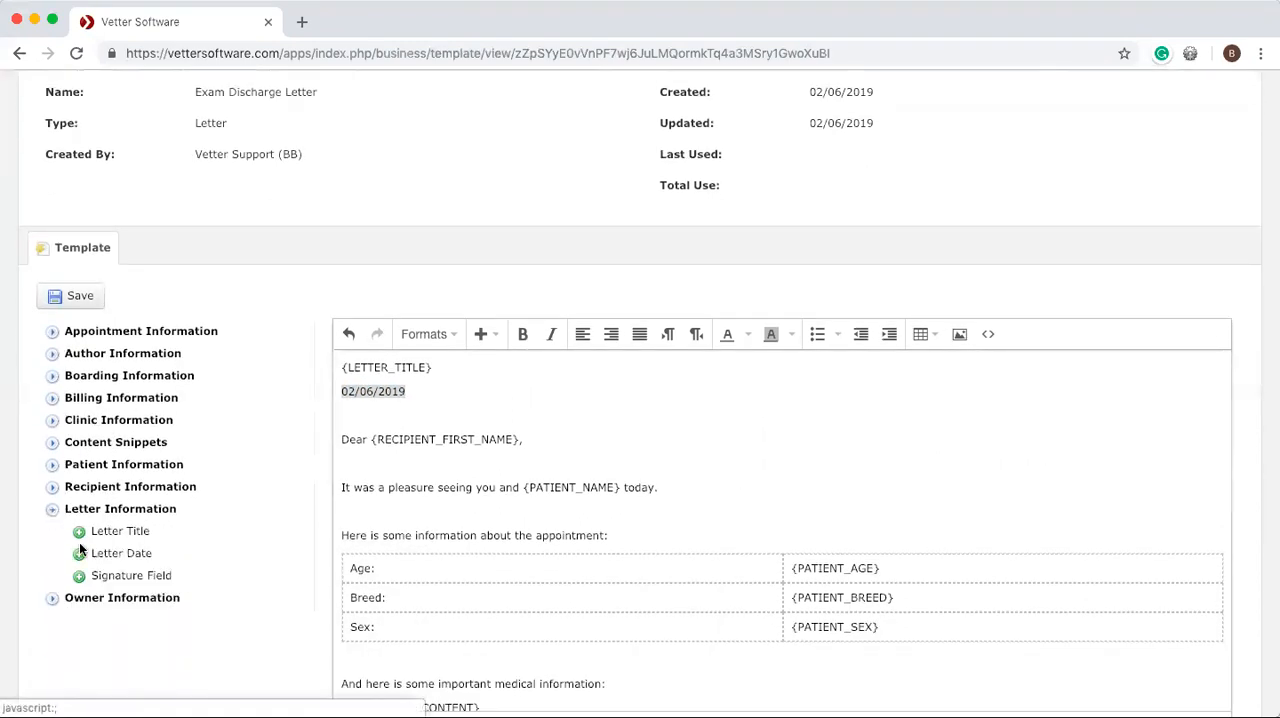
left_click(80, 554)
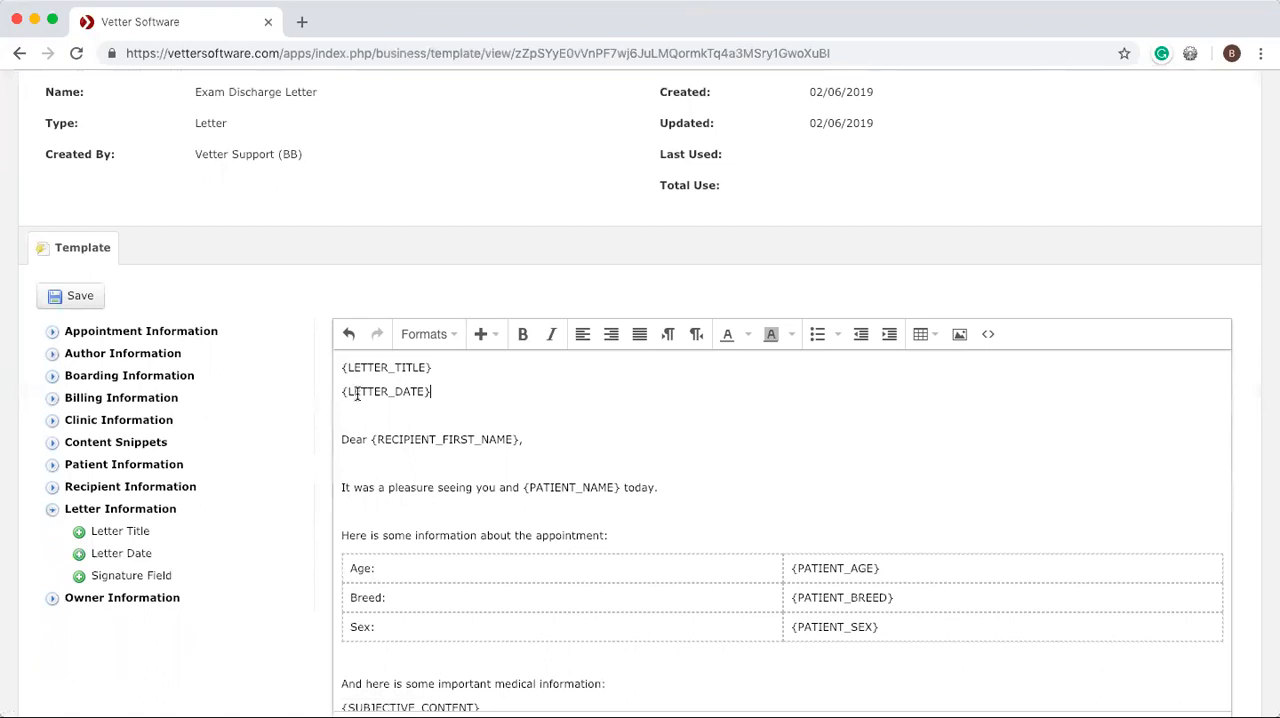
Save the template and look over its medical information, procedure, reminder and signature fields.
left_click(68, 300)
scroll(433, 418, "down", 10)
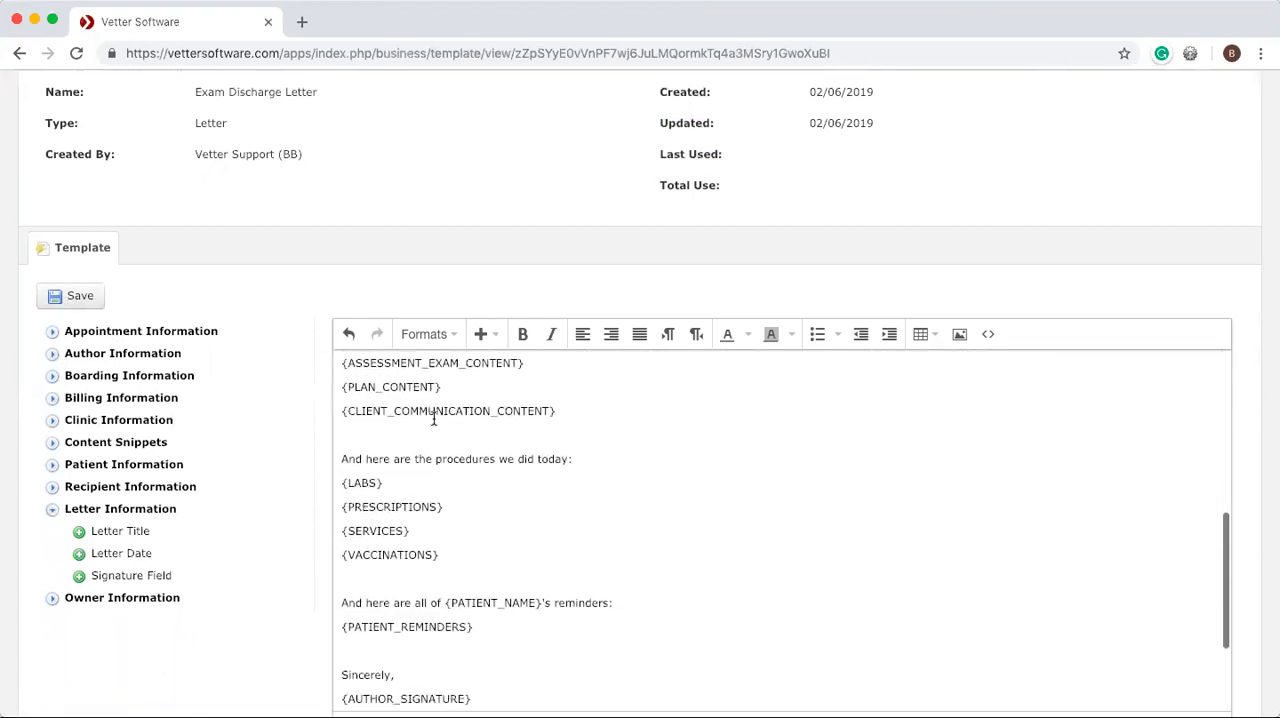
scroll(433, 418, "down", 2)
scroll(433, 418, "up", 11)
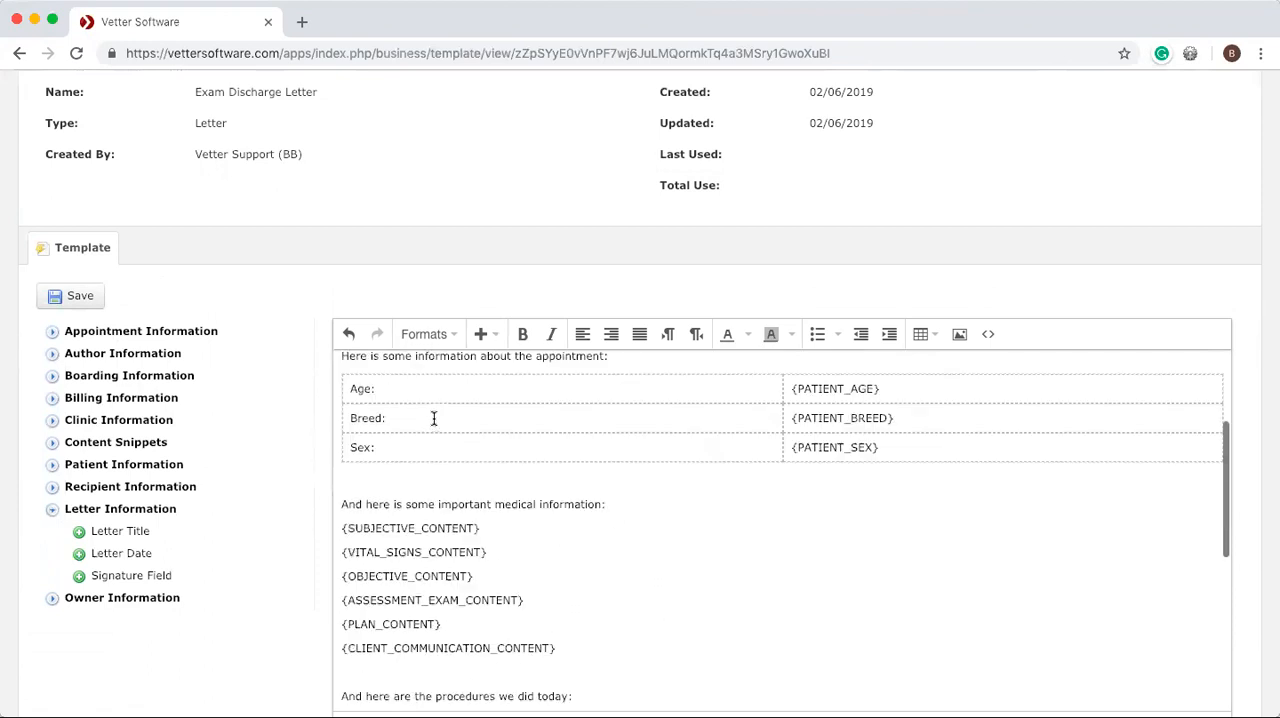
Open the invoice linked to the 11:00 am Annual Exam appointment on the schedule for Wednesday, Feb 6, 2019.
scroll(291, 242, "up", 3)
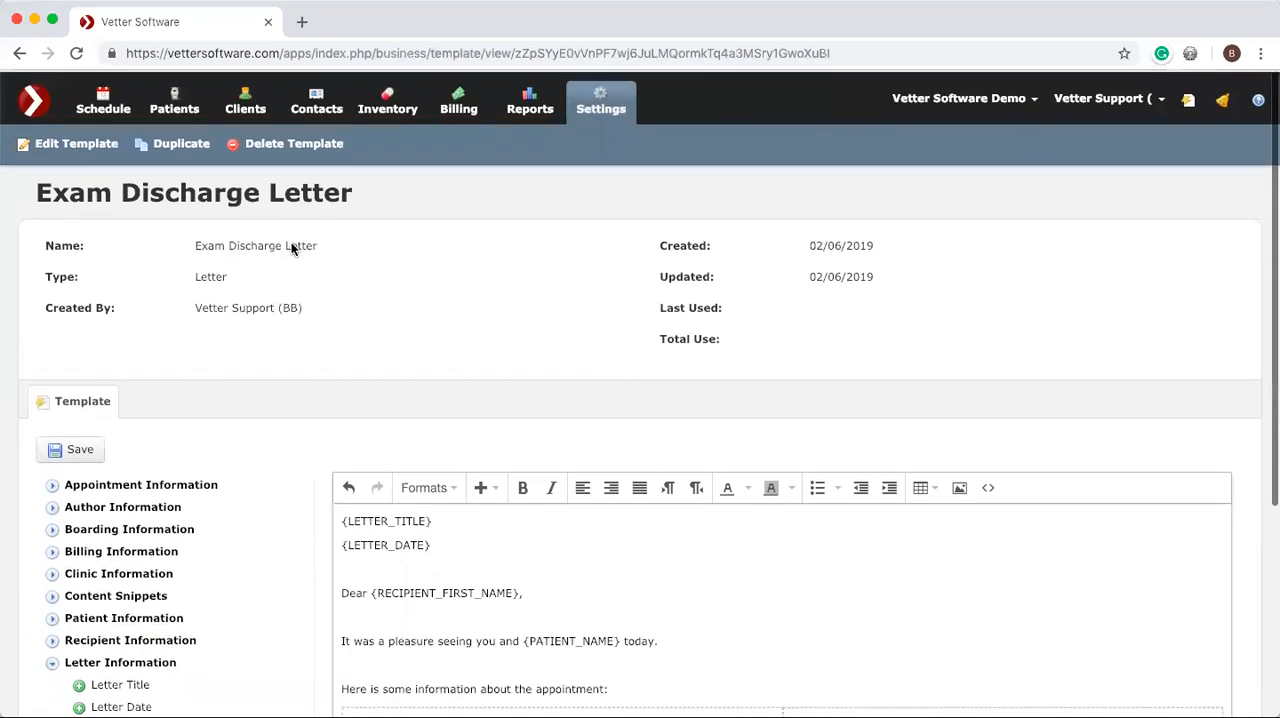
left_click(106, 102)
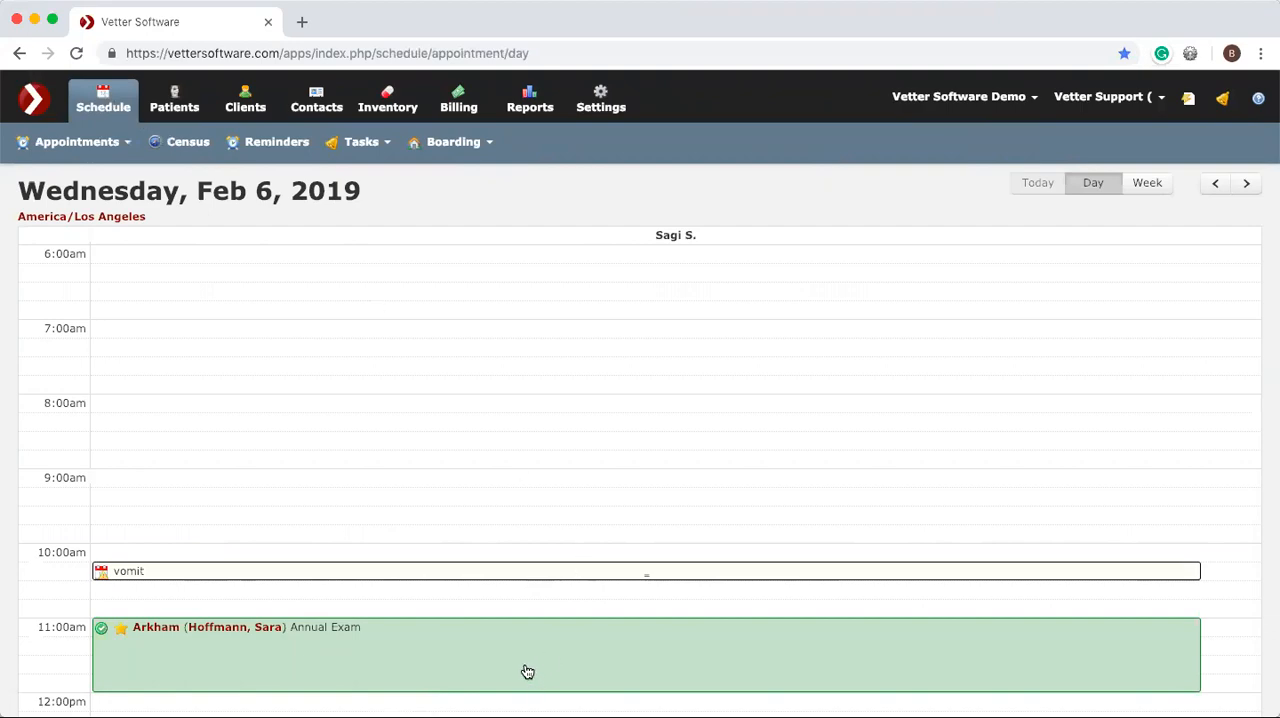
left_click(527, 671)
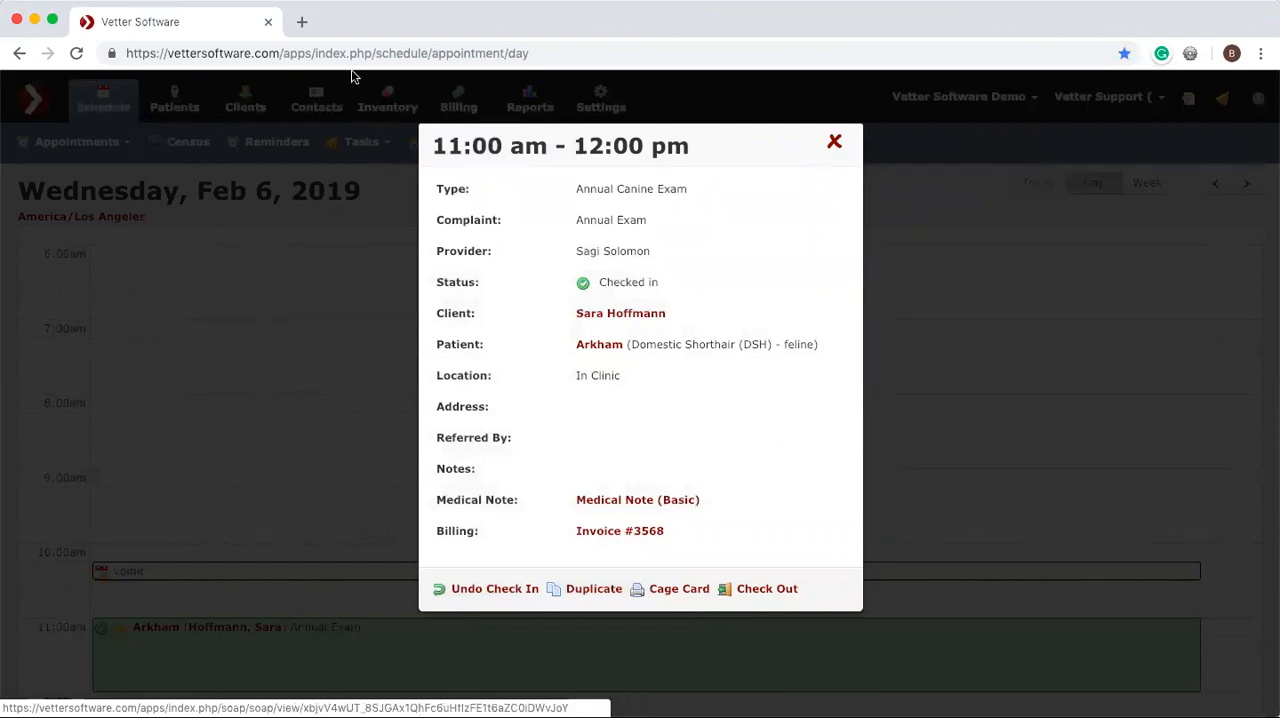
left_click(612, 531, "super")
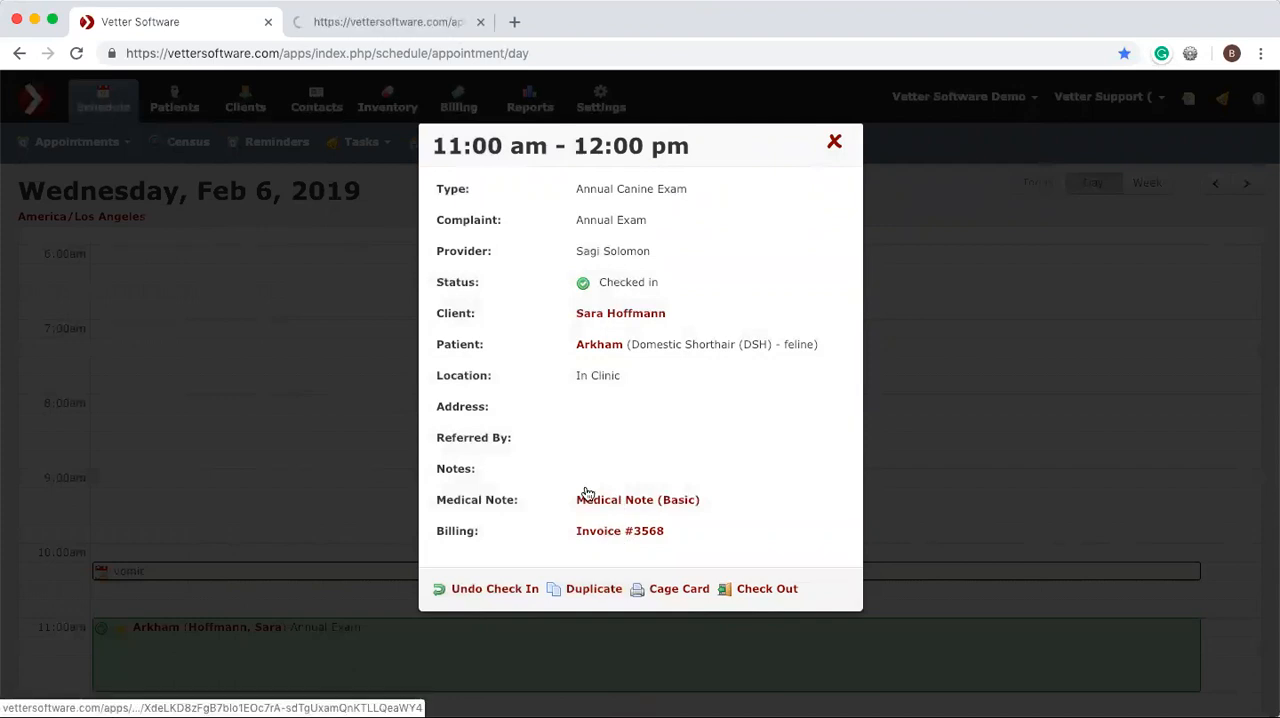
left_click(352, 22)
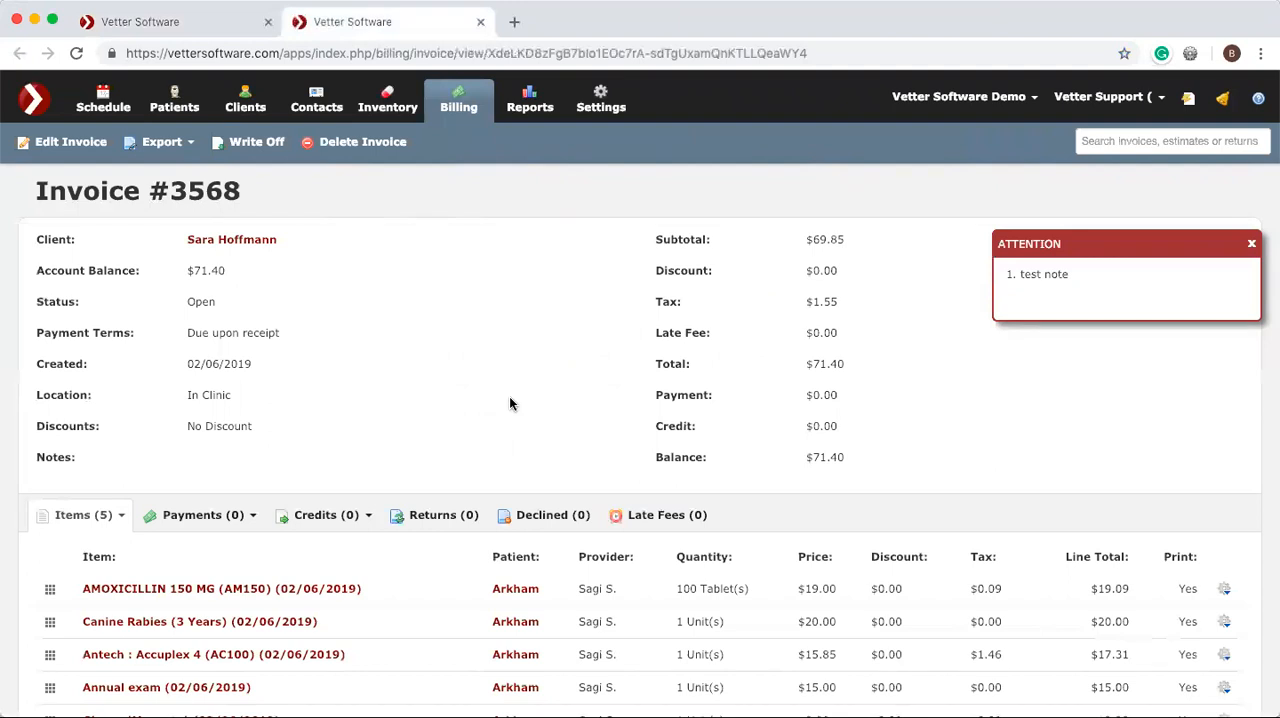
Add Baytril Purple Tabs 22.7mg as a new item with its default quantity and price, save it, and close the invoice.
scroll(509, 403, "down", 2)
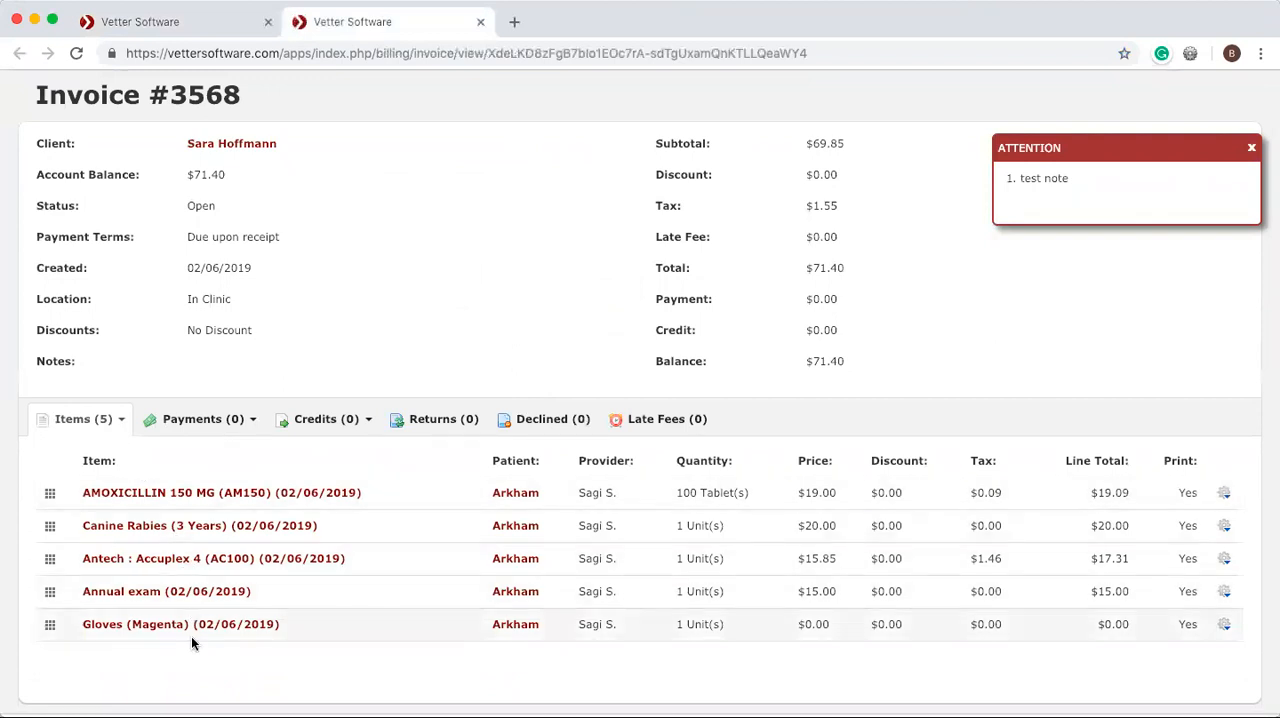
left_click(117, 425)
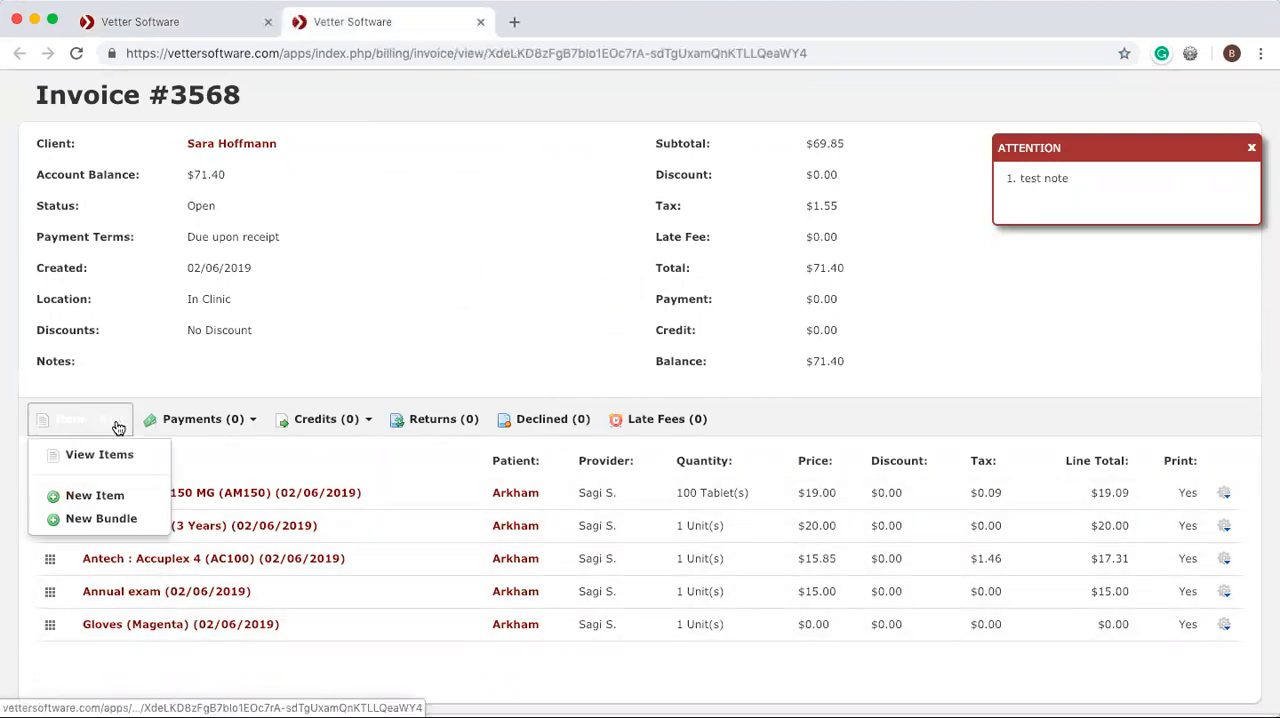
left_click(117, 497)
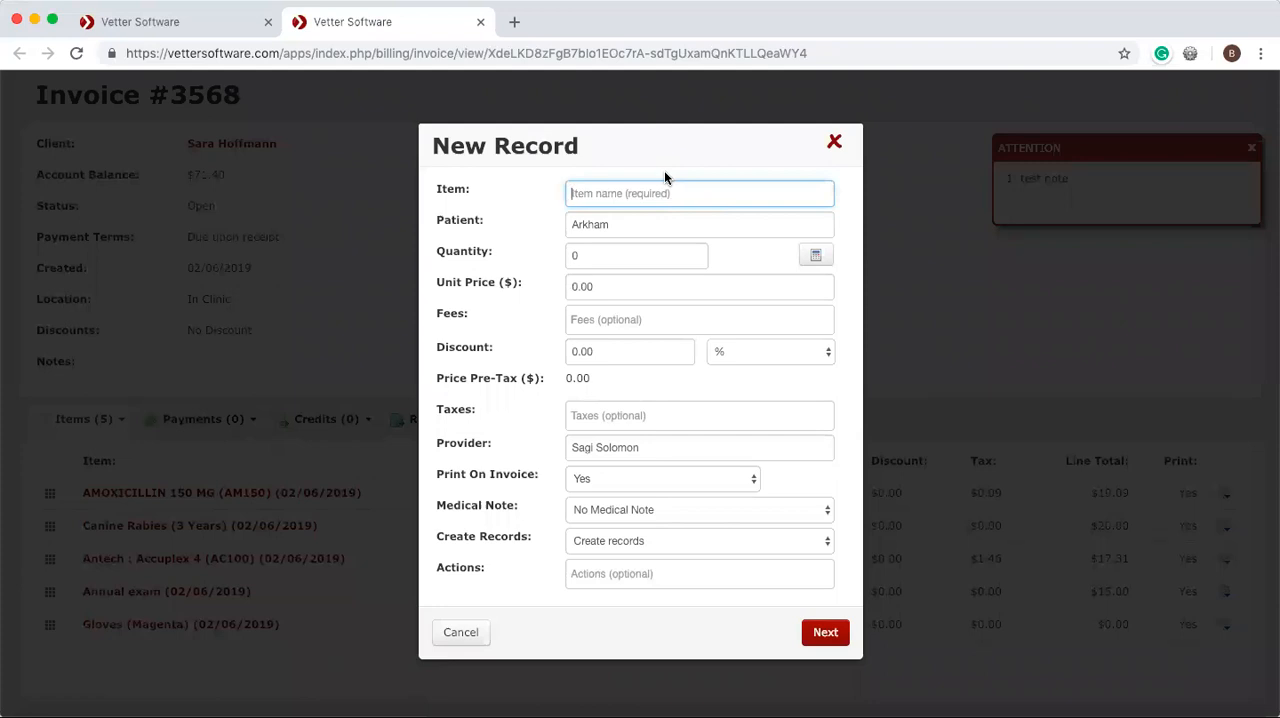
type("ab")
type("bs")
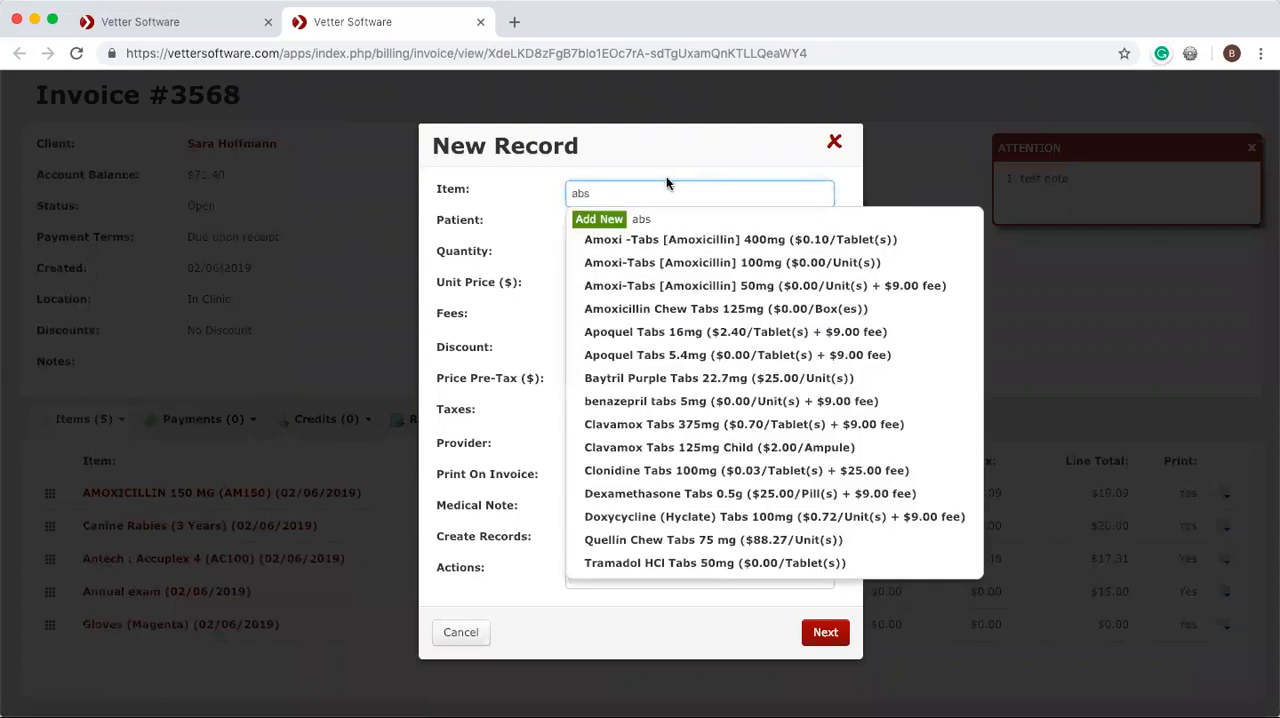
left_click(718, 380)
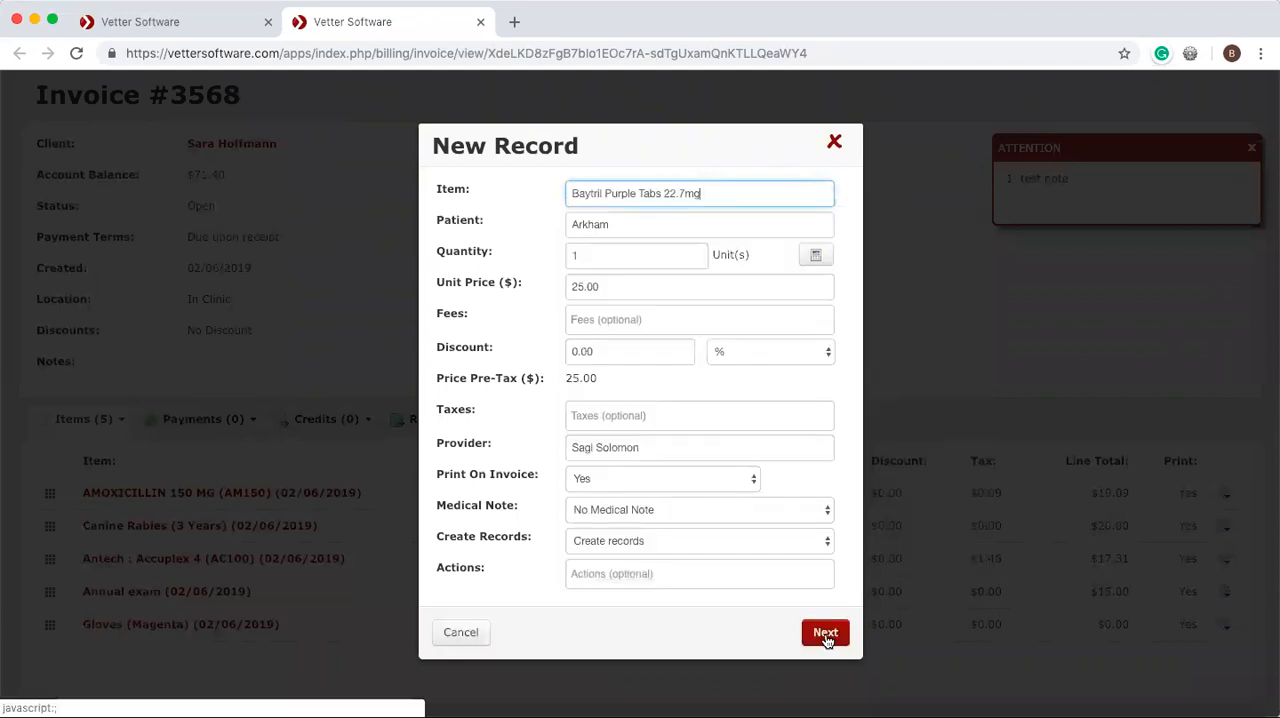
left_click(824, 636)
left_click(792, 667)
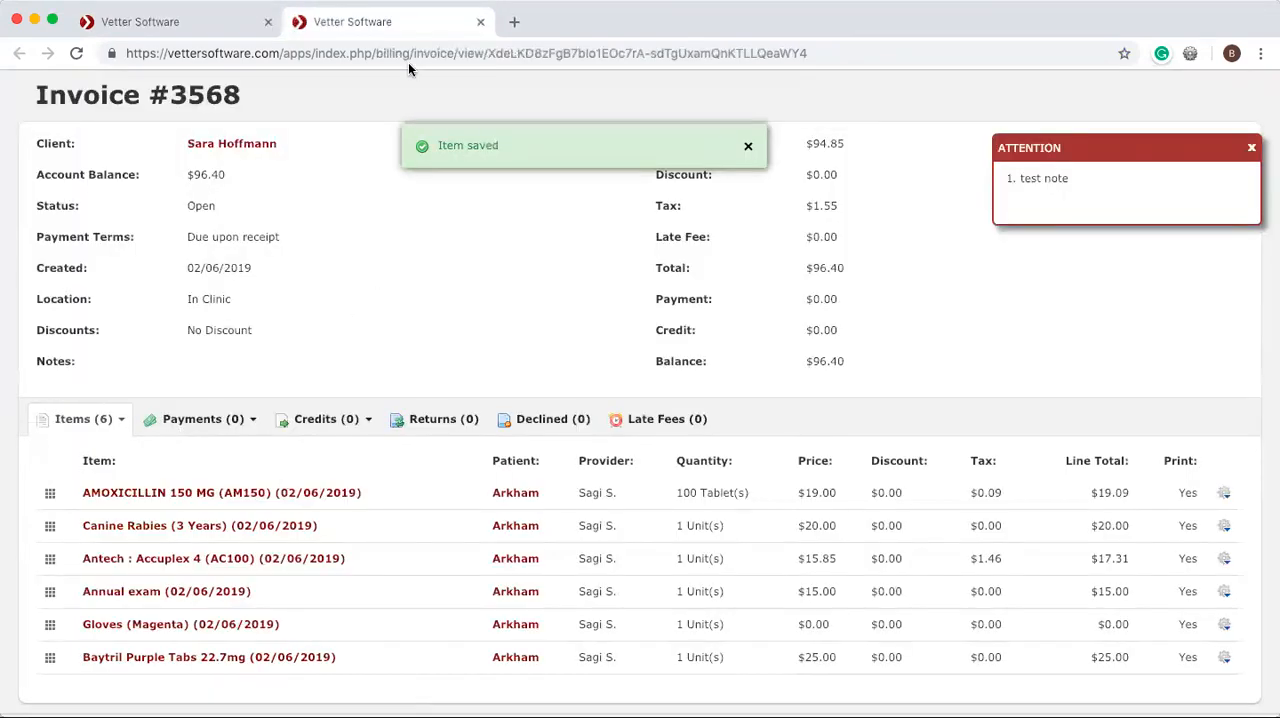
left_click(480, 22)
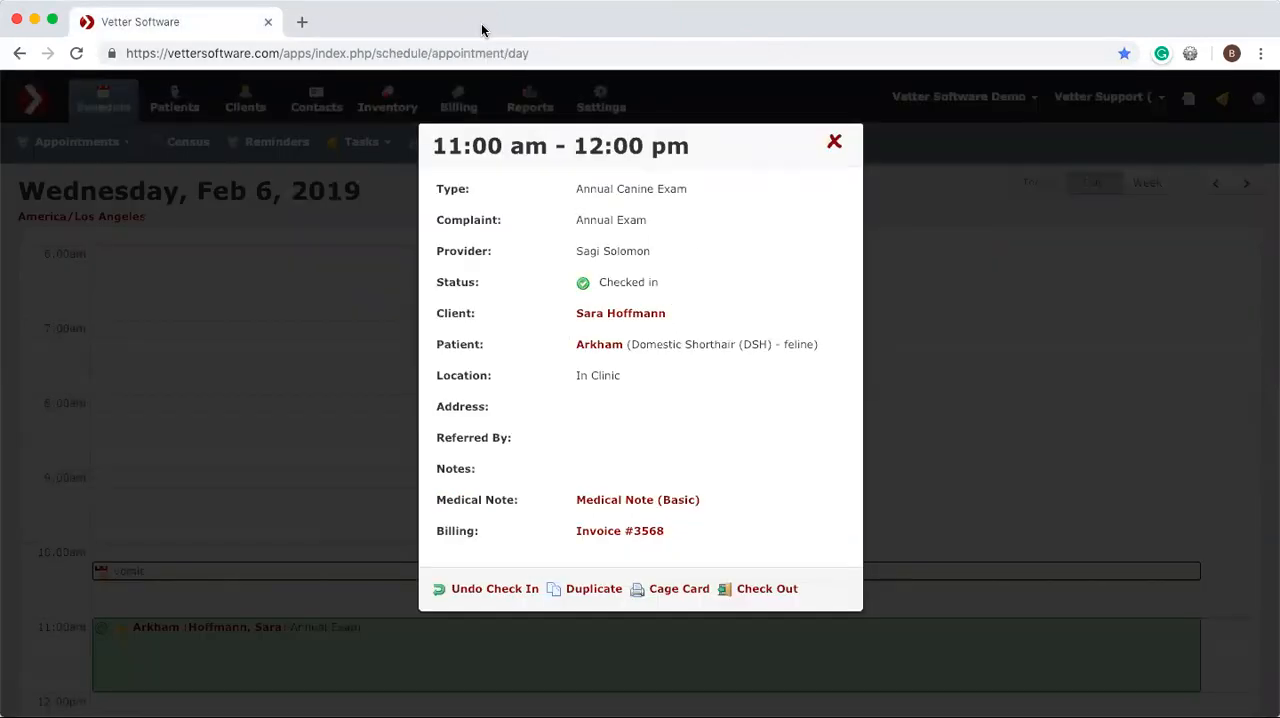
Start checking out the appointment, remove the 12/06/2018 invoice from the amounts due, and set the payment type to Cash.
left_click(775, 590)
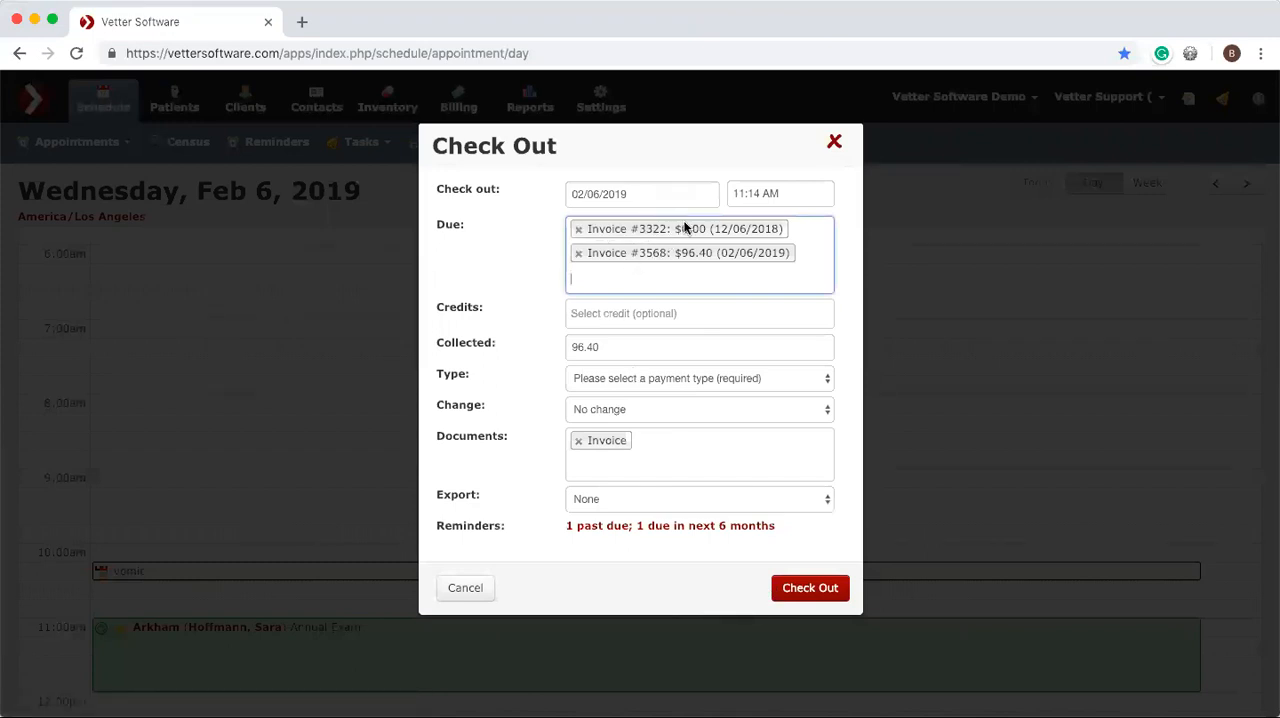
left_click(578, 229)
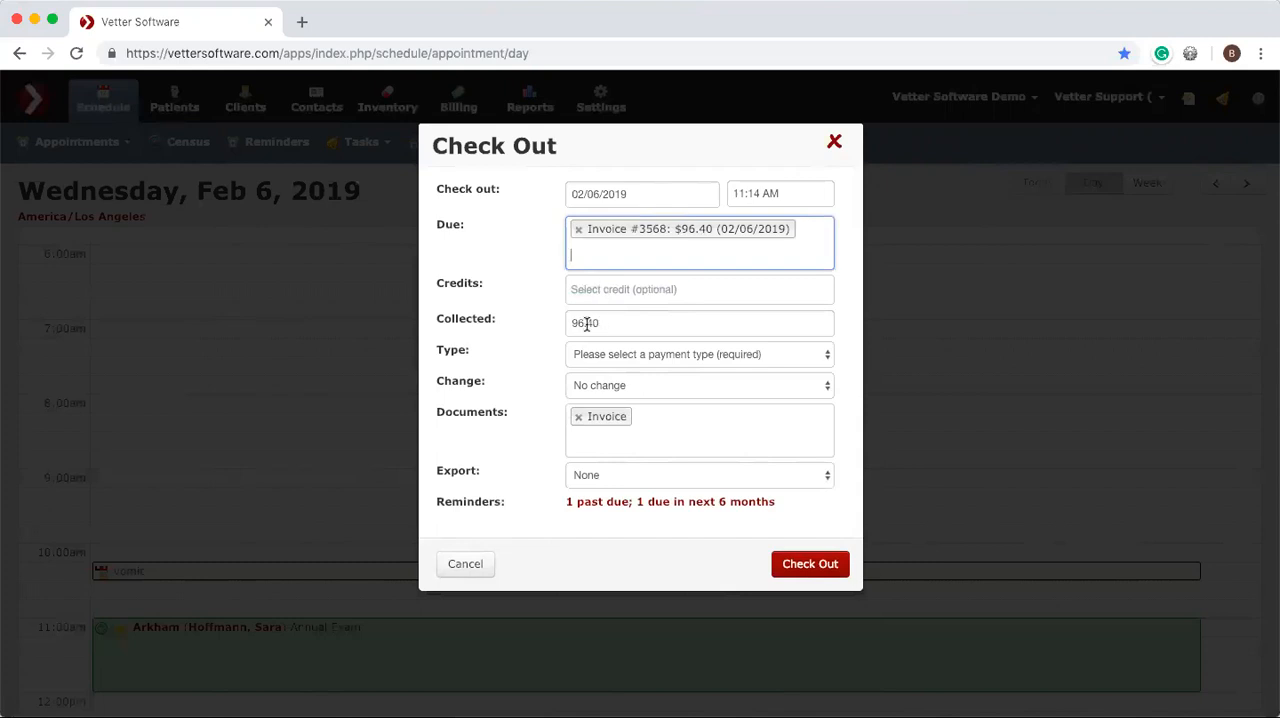
left_click(617, 354)
left_click(617, 371)
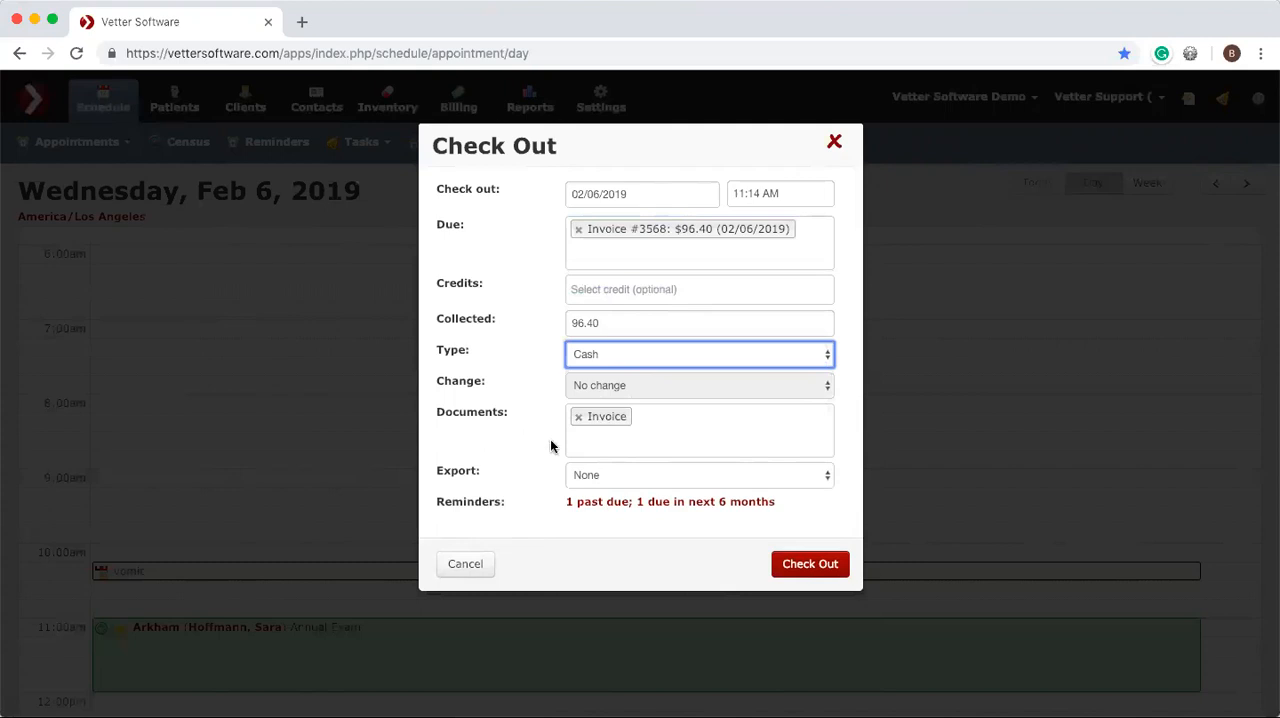
Add the Rabies Certificate, Reminders Summary and Exam Discharge Letter to the checkout documents.
left_click(664, 432)
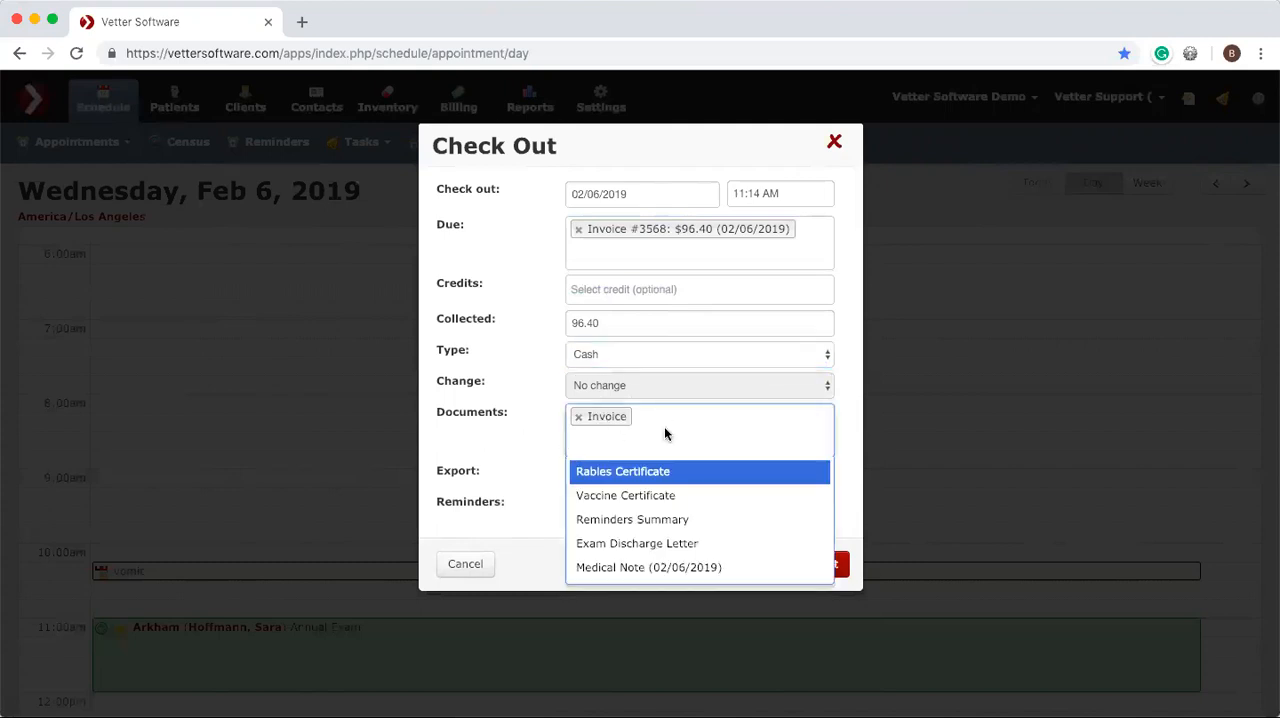
left_click(654, 473)
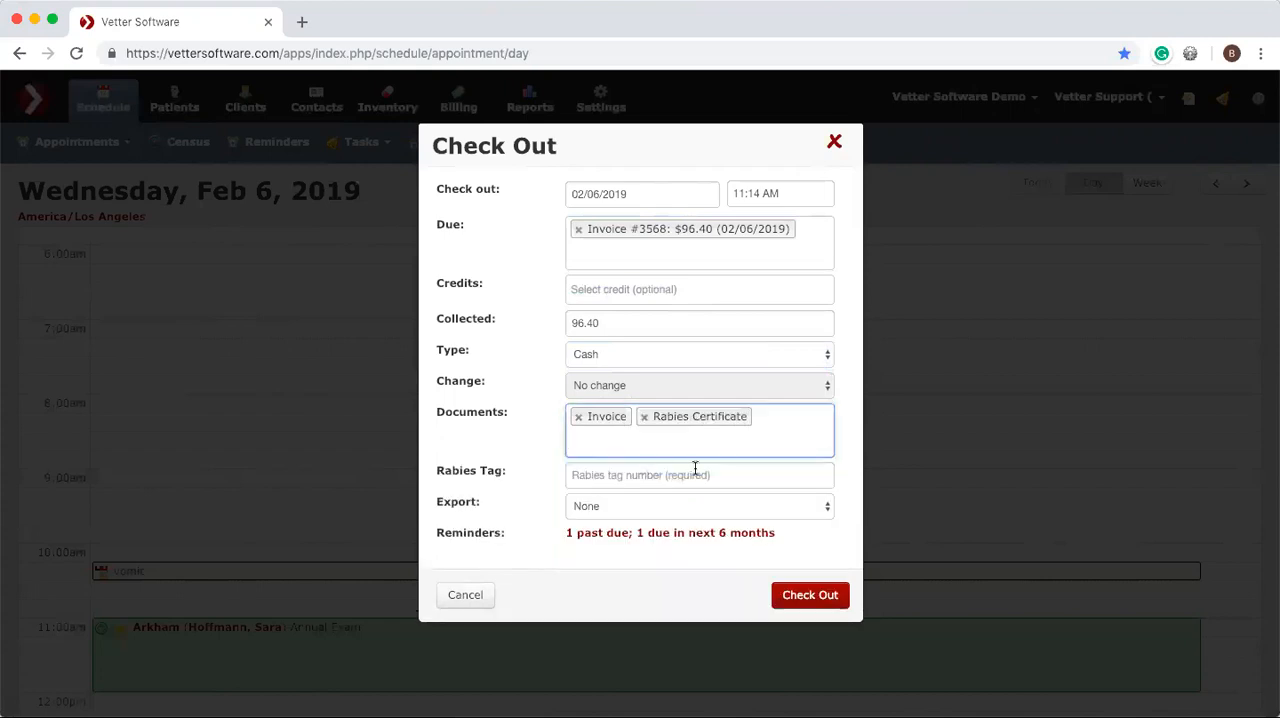
left_click(693, 449)
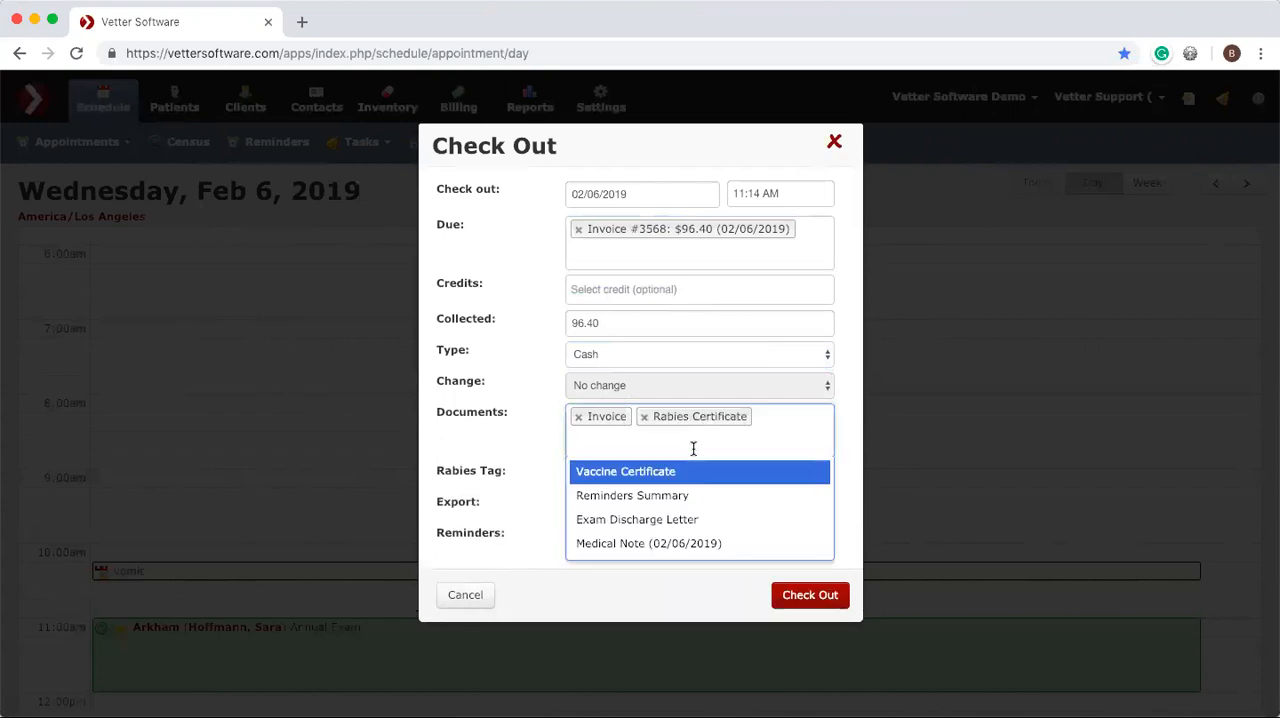
left_click(666, 495)
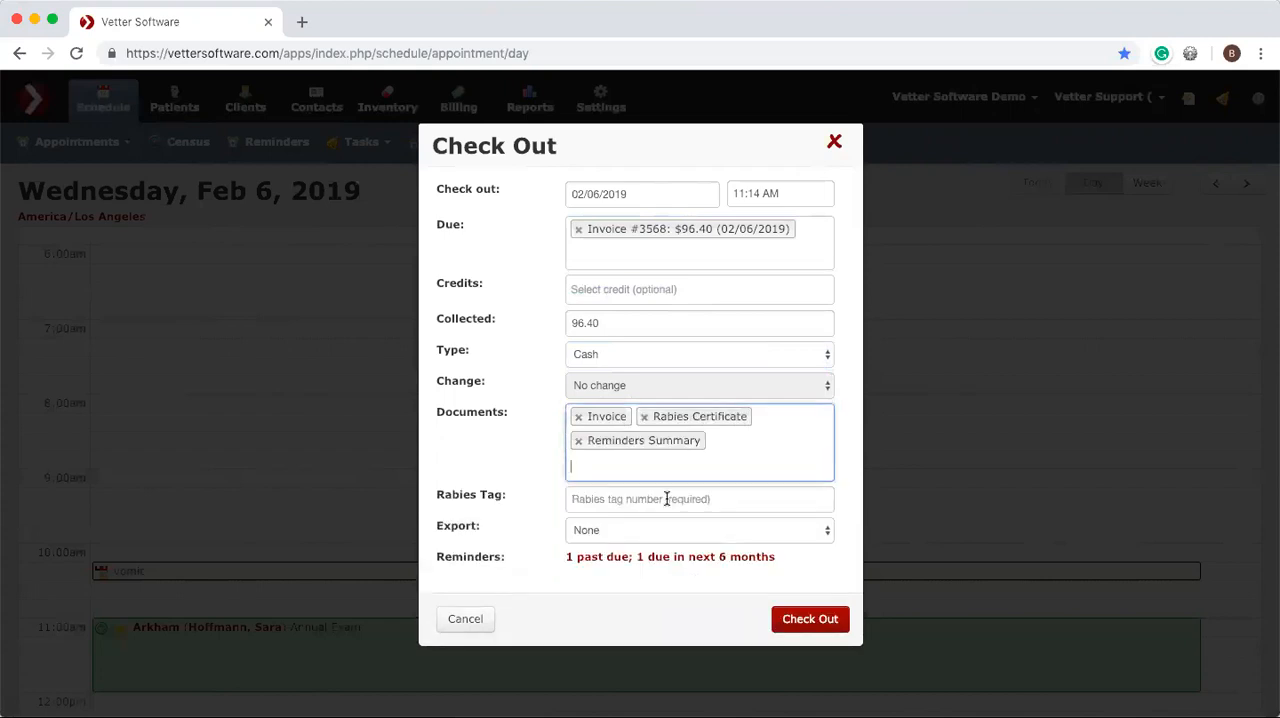
left_click(746, 456)
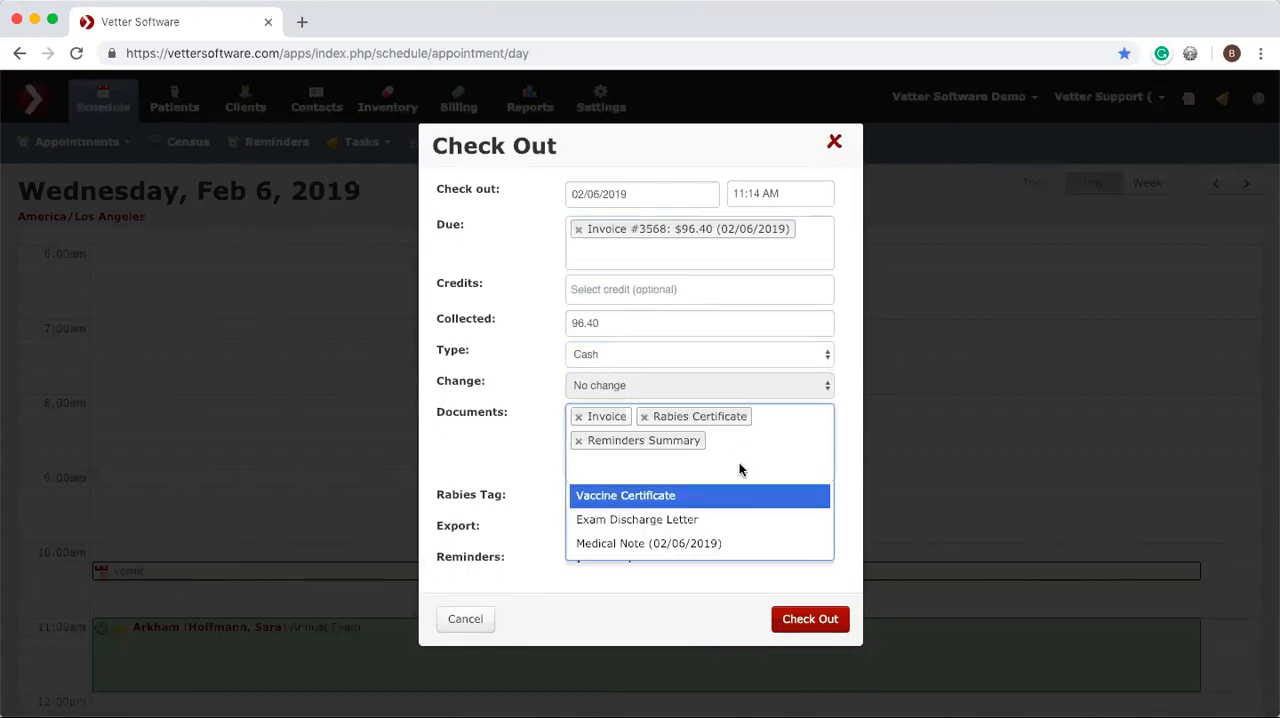
left_click(671, 524)
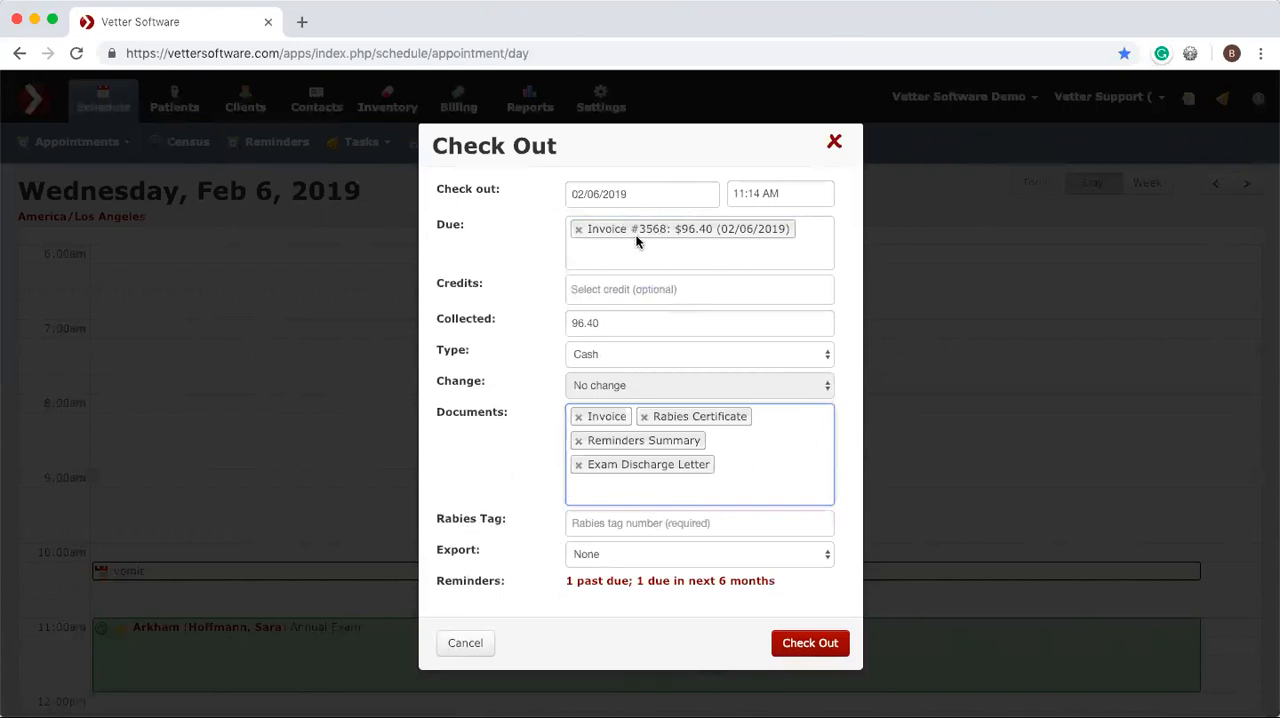
Enter the rabies tag number, set the document export to Print, and complete the check out.
left_click(590, 522)
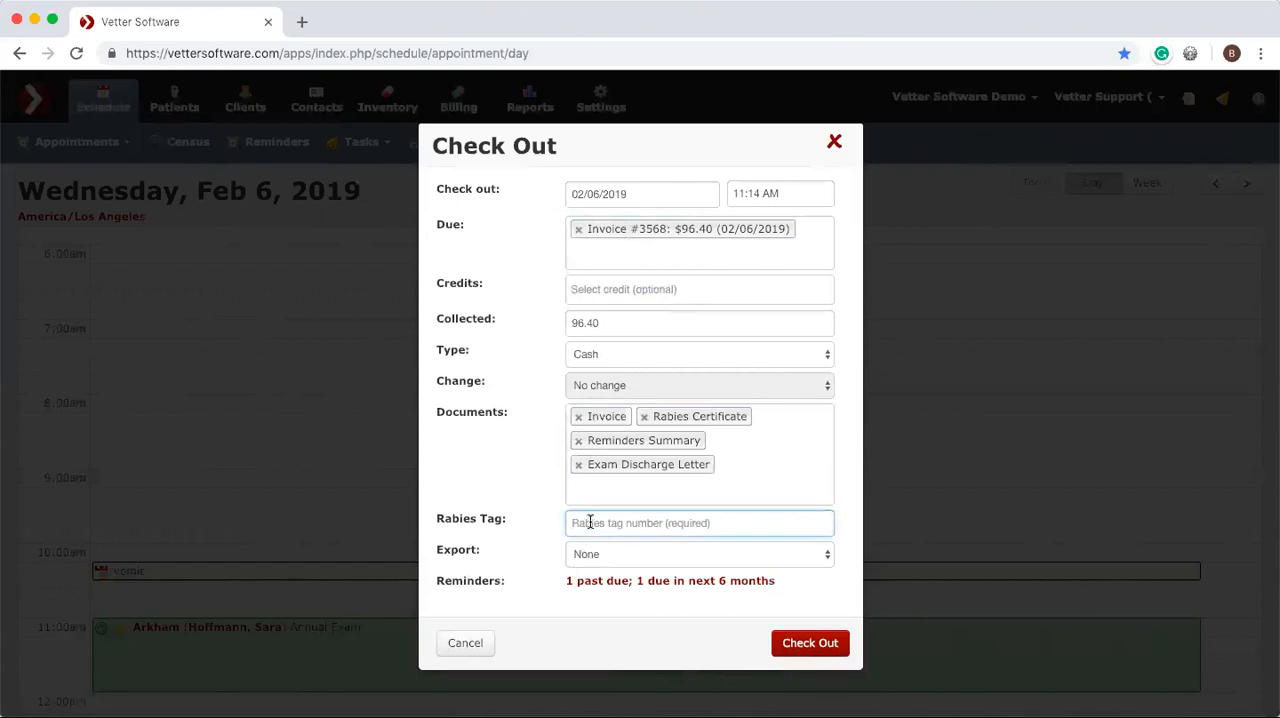
type("911274")
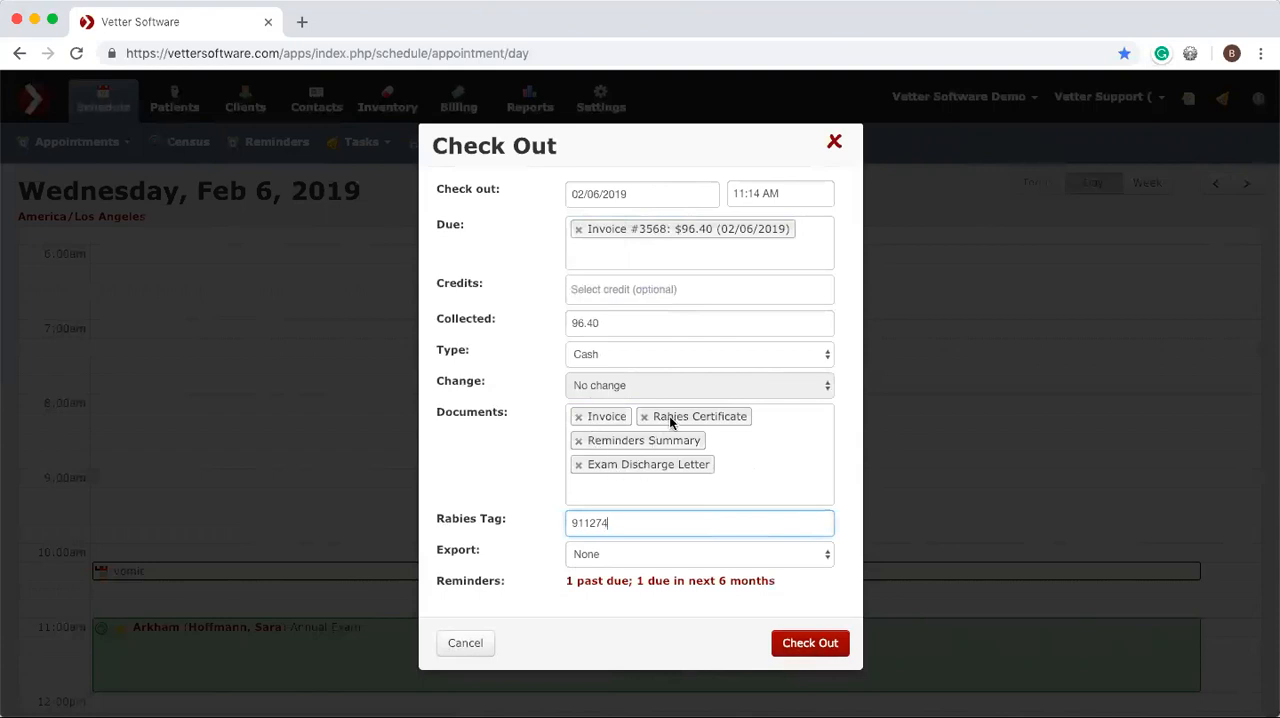
left_click(621, 559)
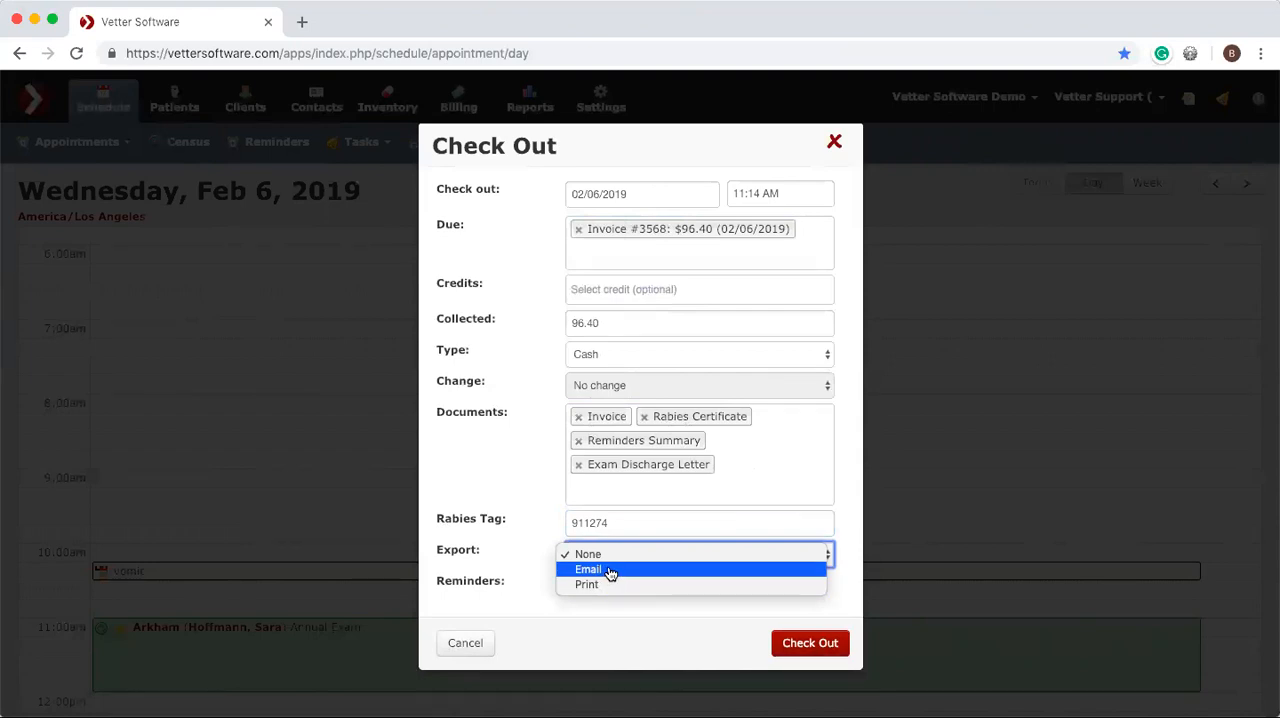
left_click(601, 587)
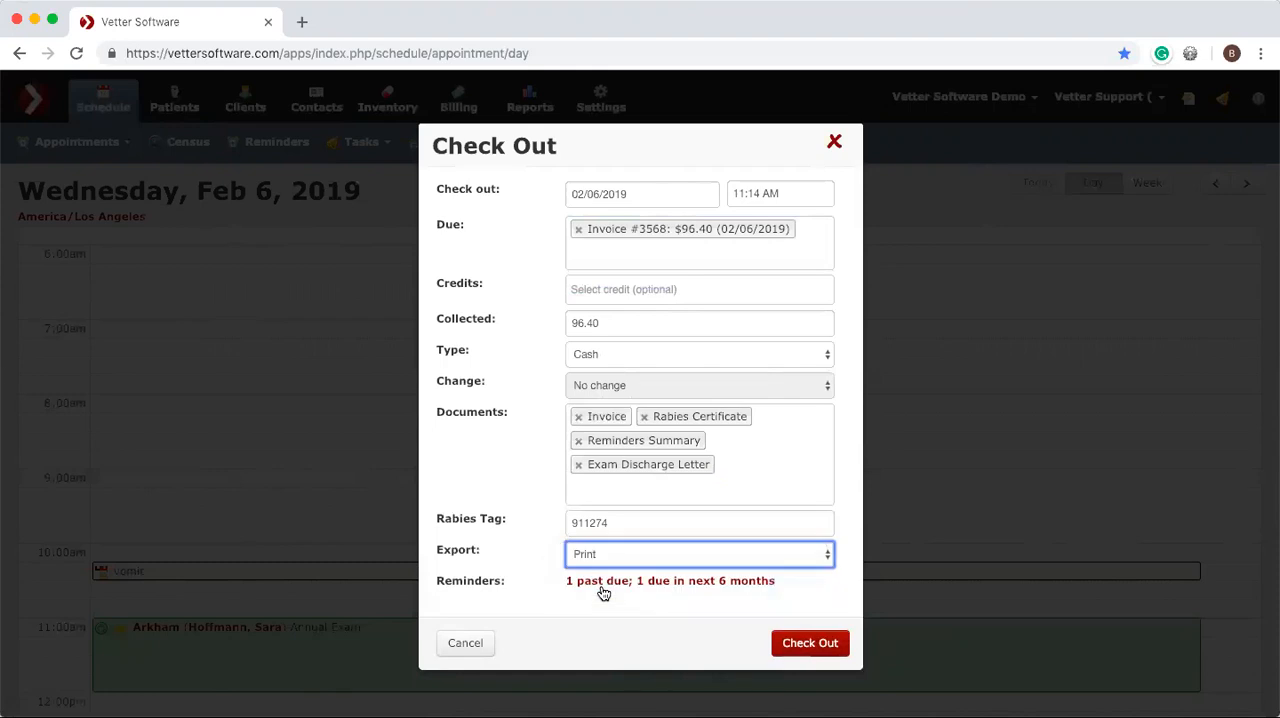
left_click(808, 644)
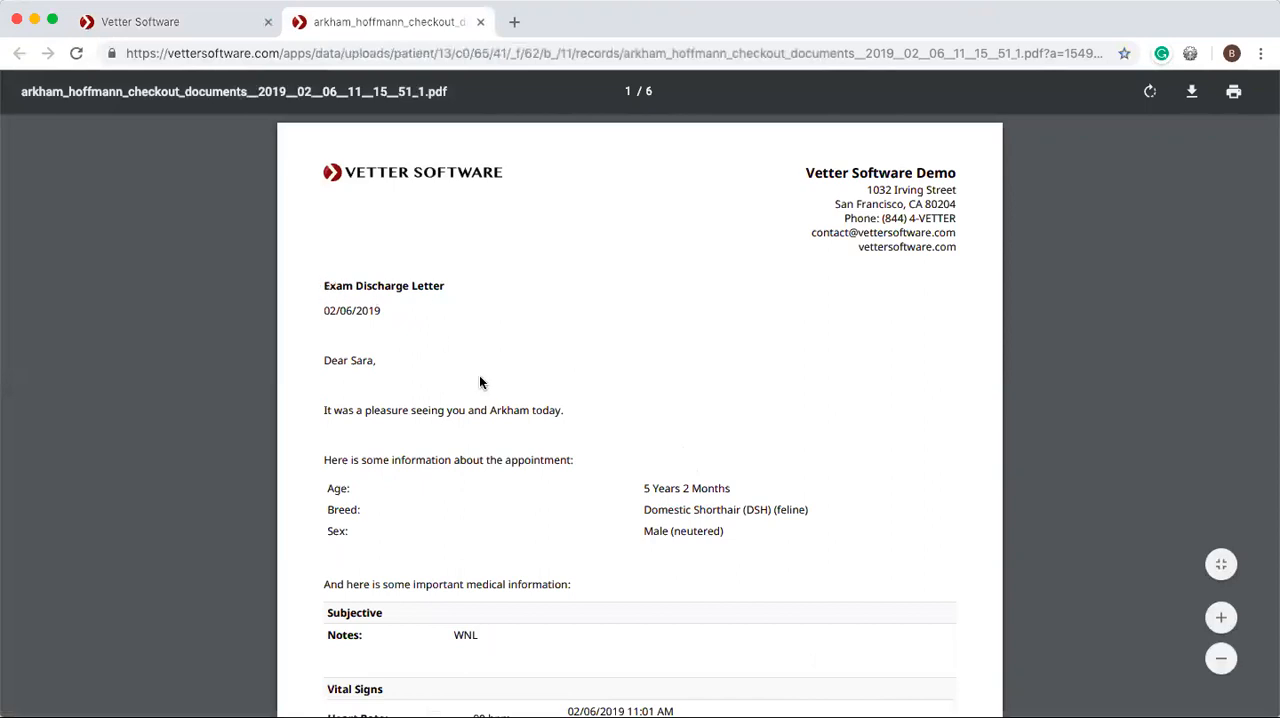
Look through the checkout documents PDF, covering the discharge letter, rabies certificate, reminders and invoice.
scroll(481, 390, "down", 15)
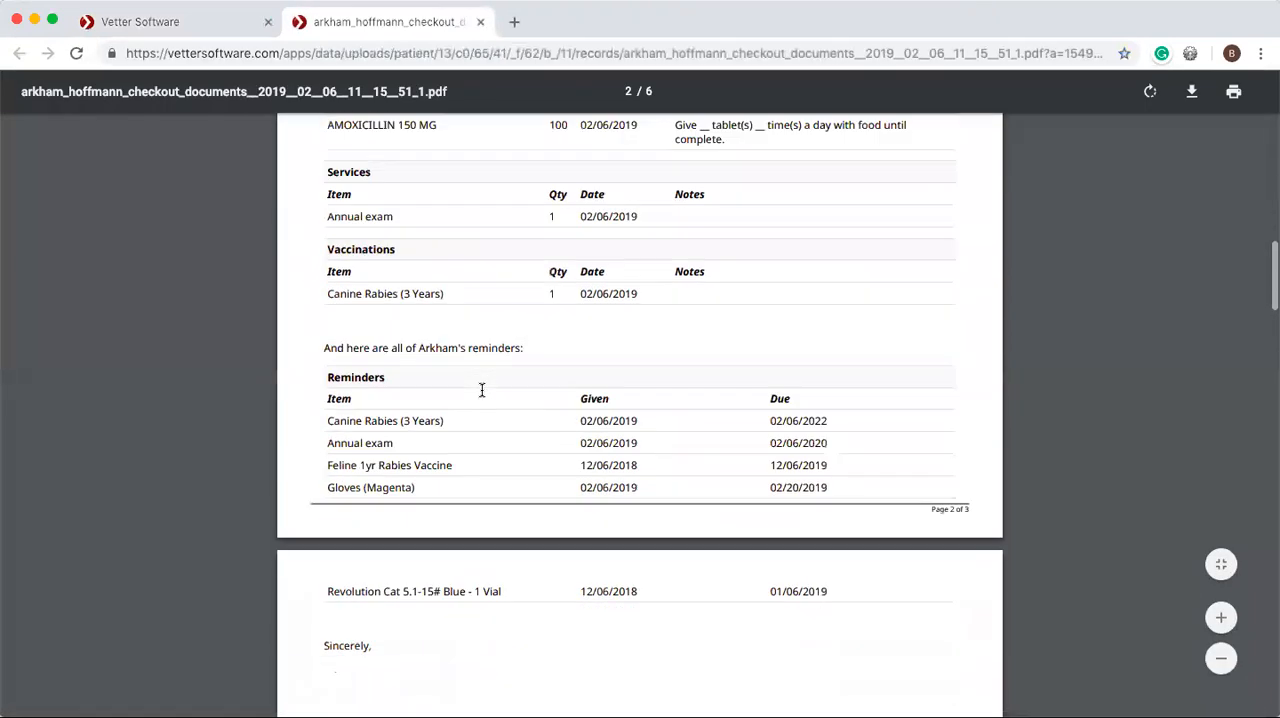
scroll(481, 390, "down", 11)
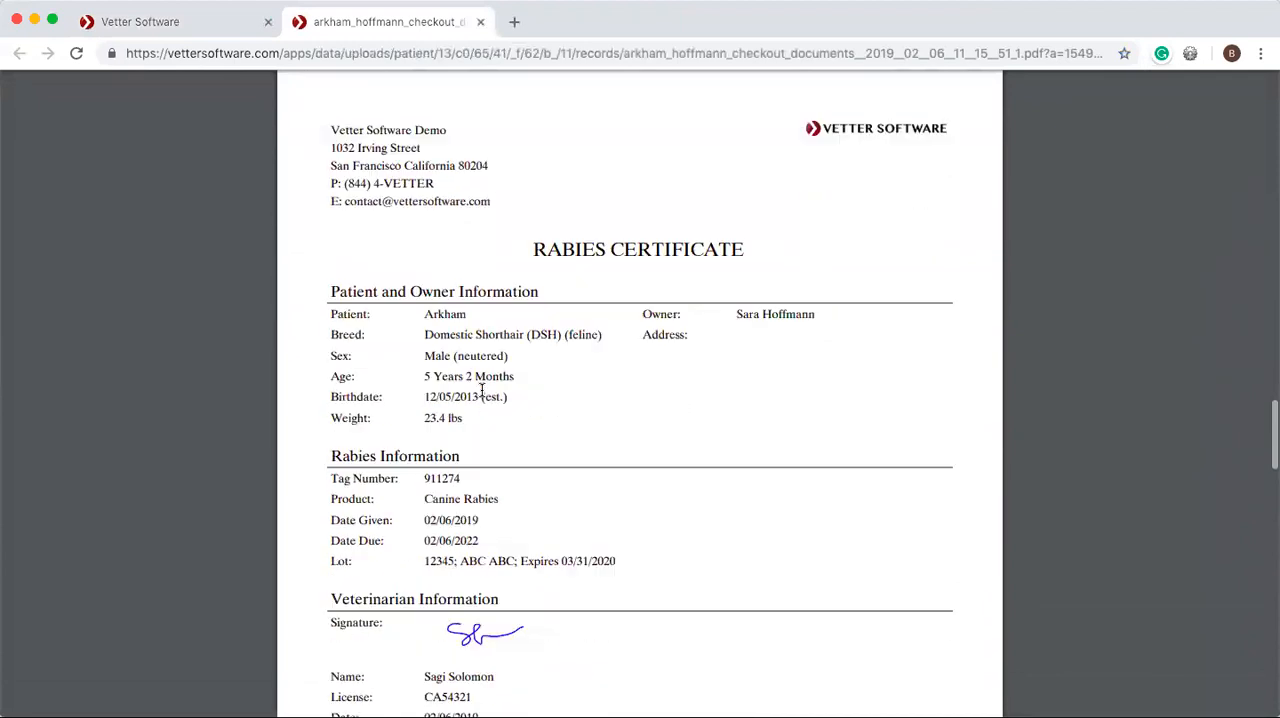
scroll(481, 390, "down", 10)
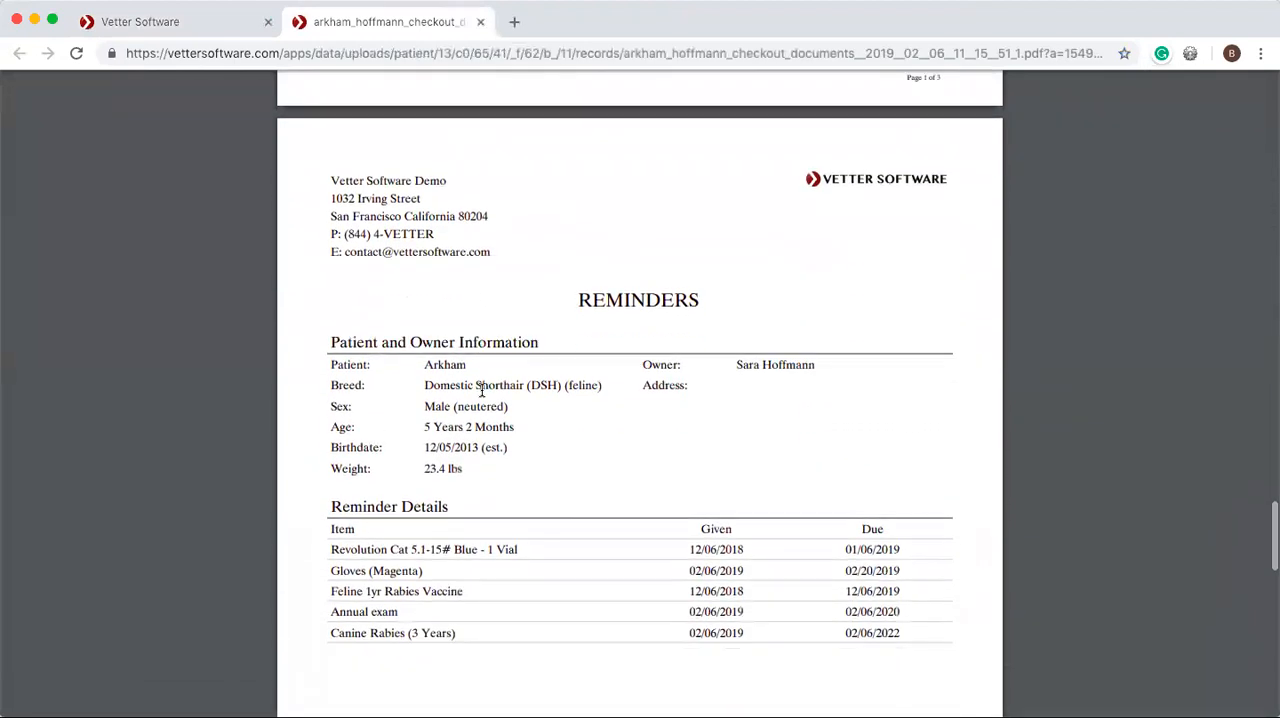
scroll(481, 390, "down", 12)
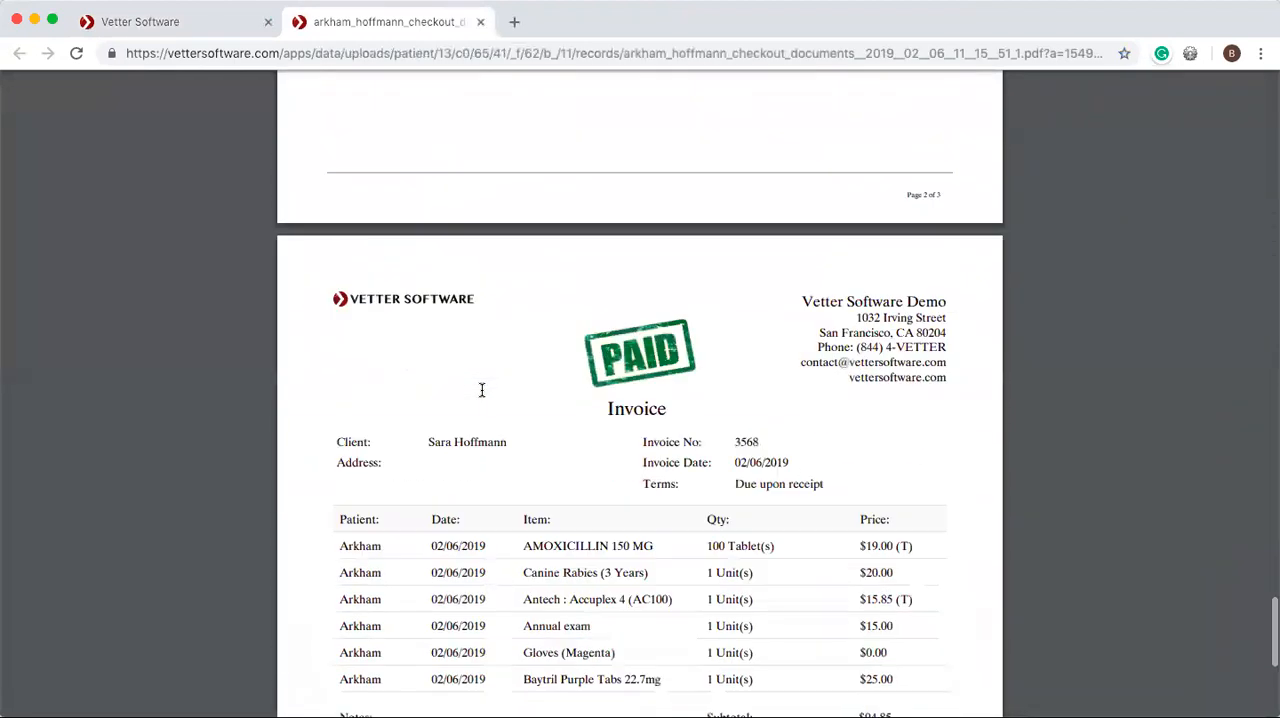
scroll(481, 390, "up", 4)
scroll(481, 390, "down", 2)
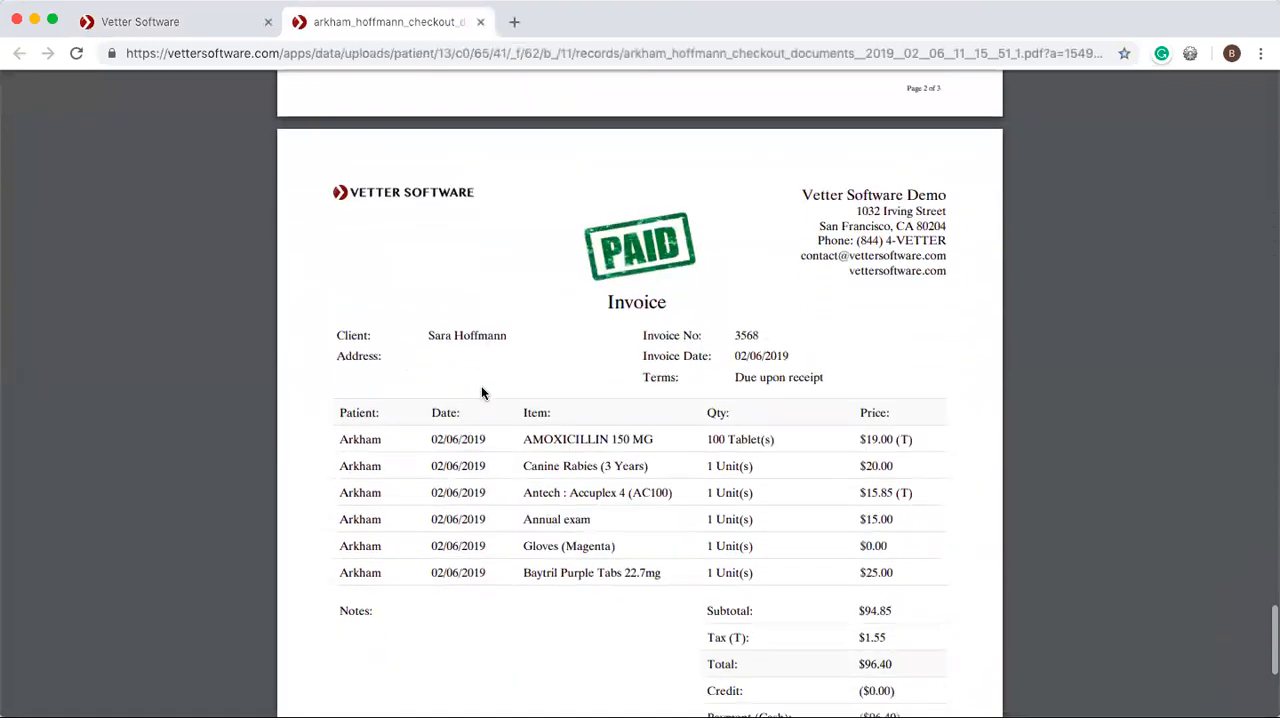
scroll(481, 392, "down", 1)
scroll(481, 392, "down", 3)
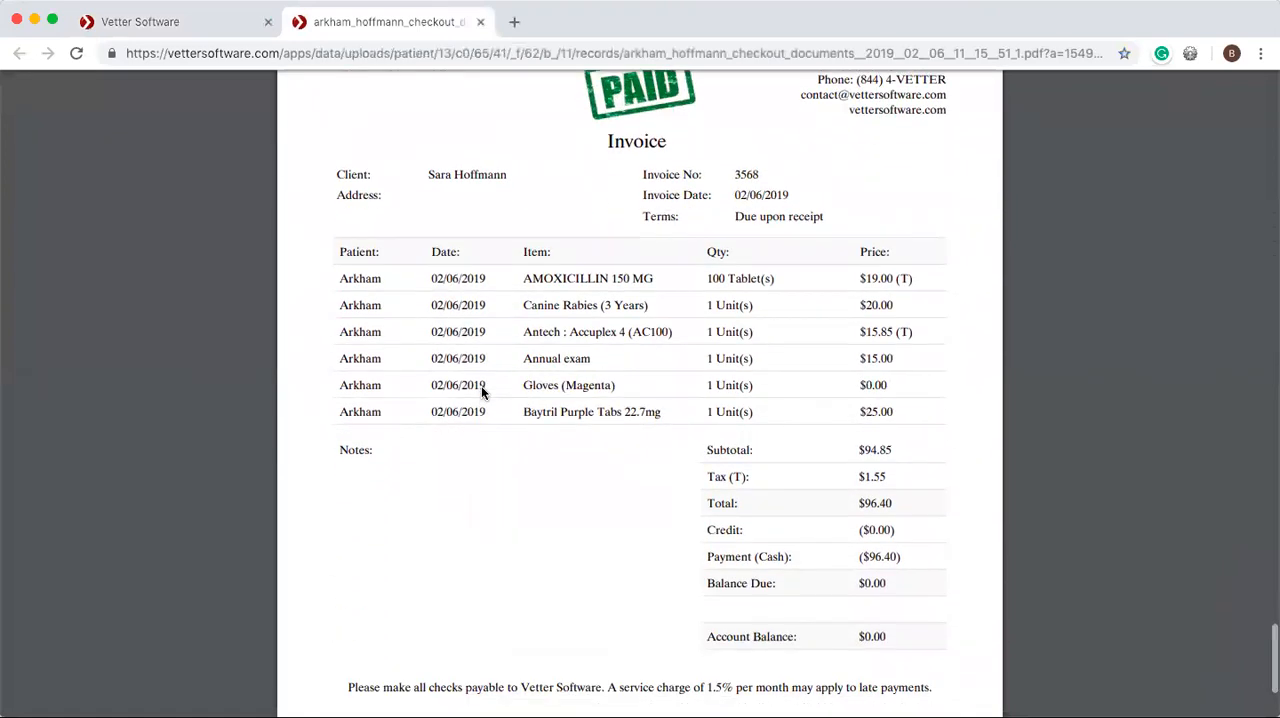
scroll(481, 393, "down", 2)
scroll(481, 393, "up", 20)
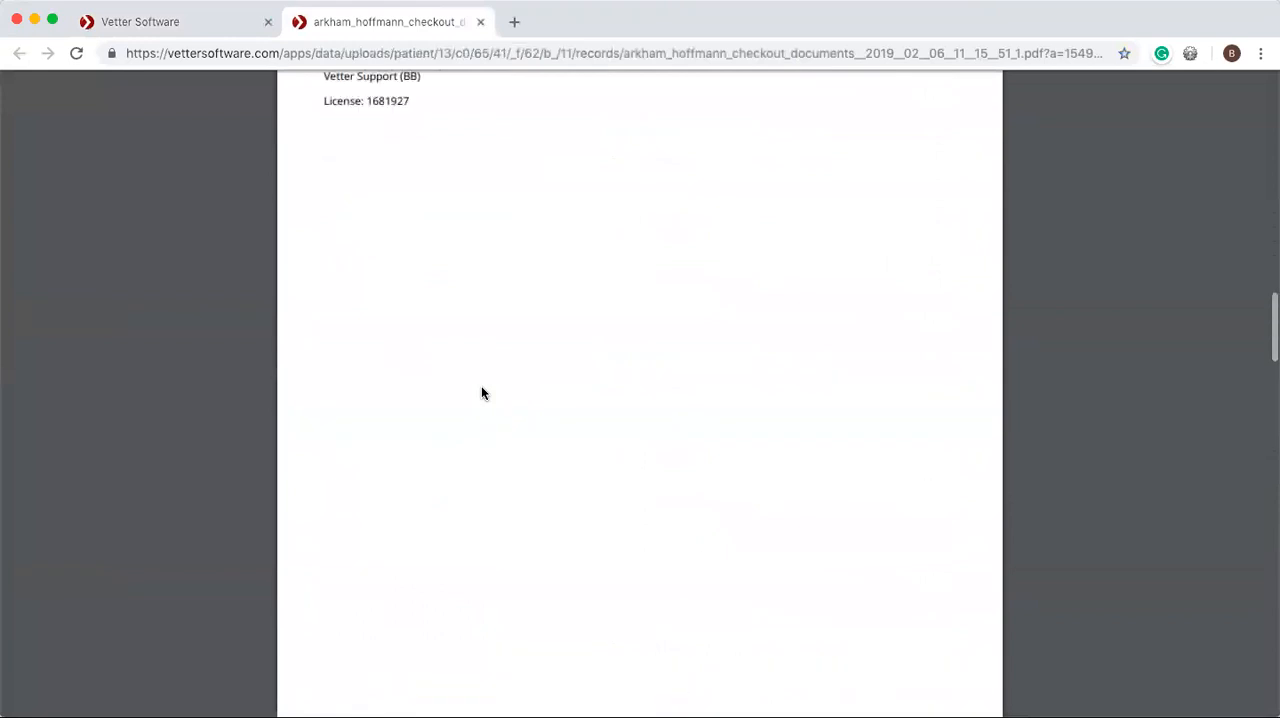
scroll(481, 392, "down", 1)
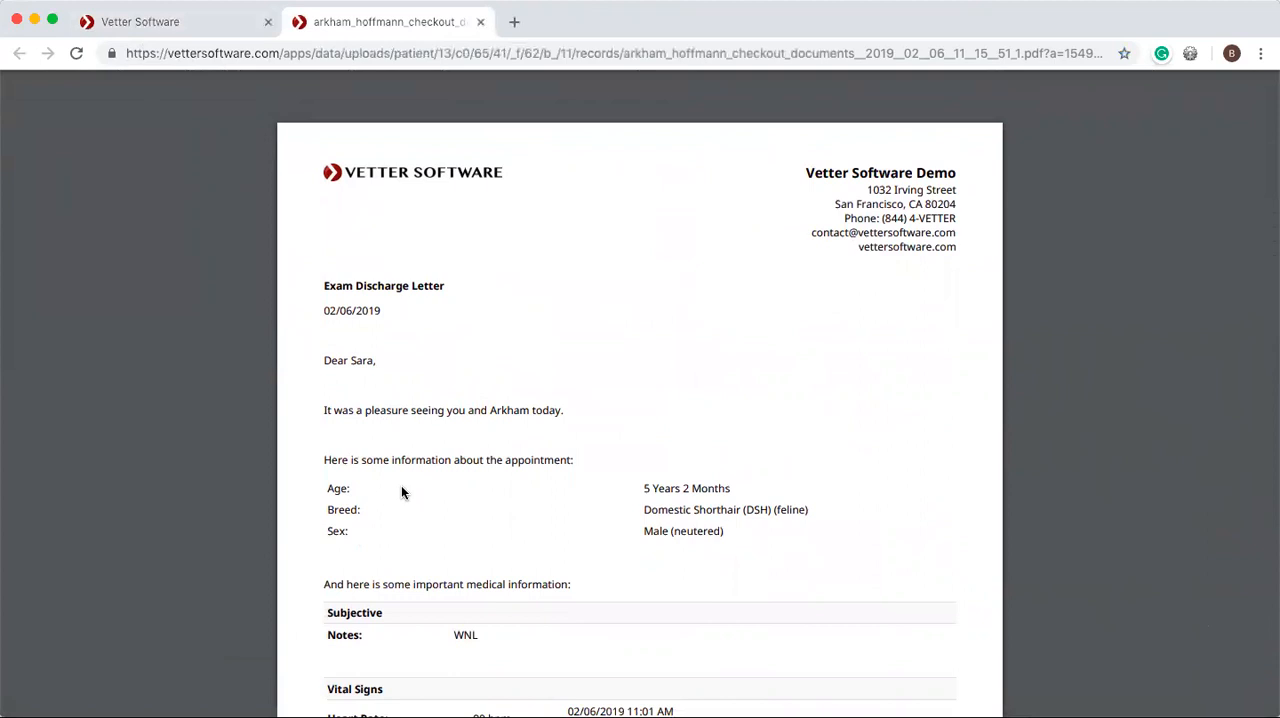
scroll(438, 474, "down", 5)
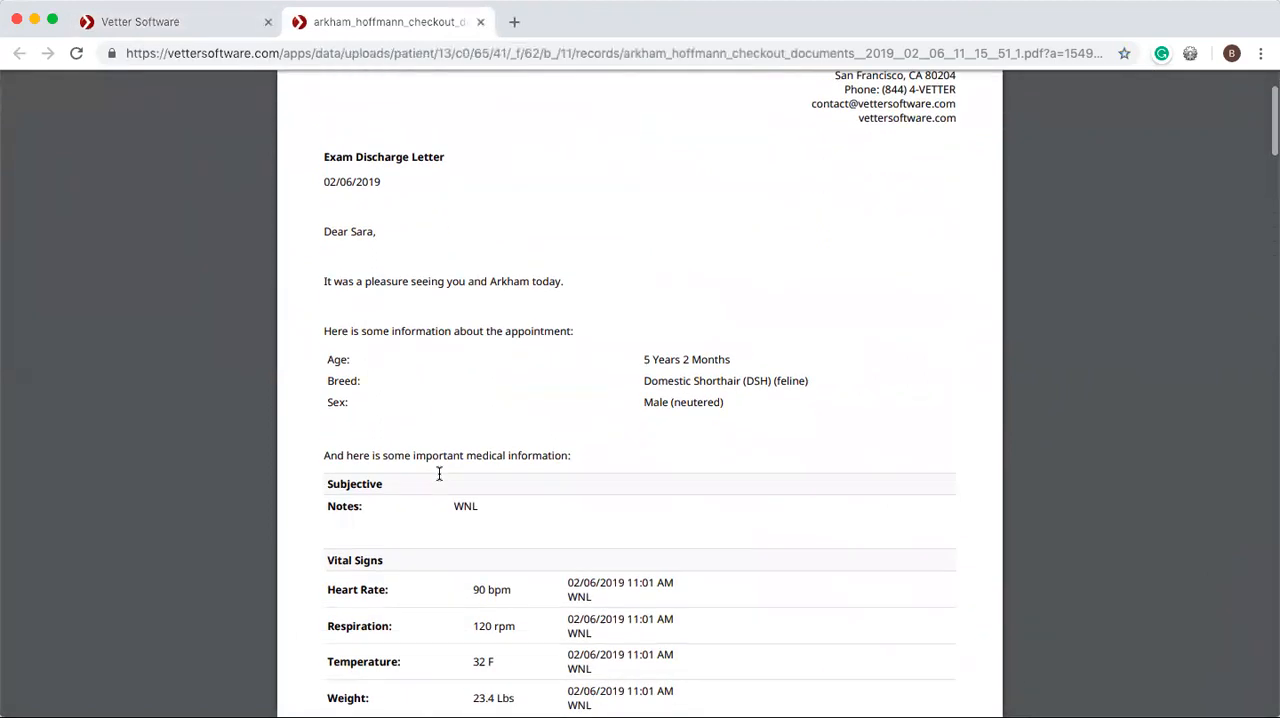
Open a patient's profile from the patients dashboard and examine the document options there and in its 02/06/2019 medical note.
left_click(233, 25)
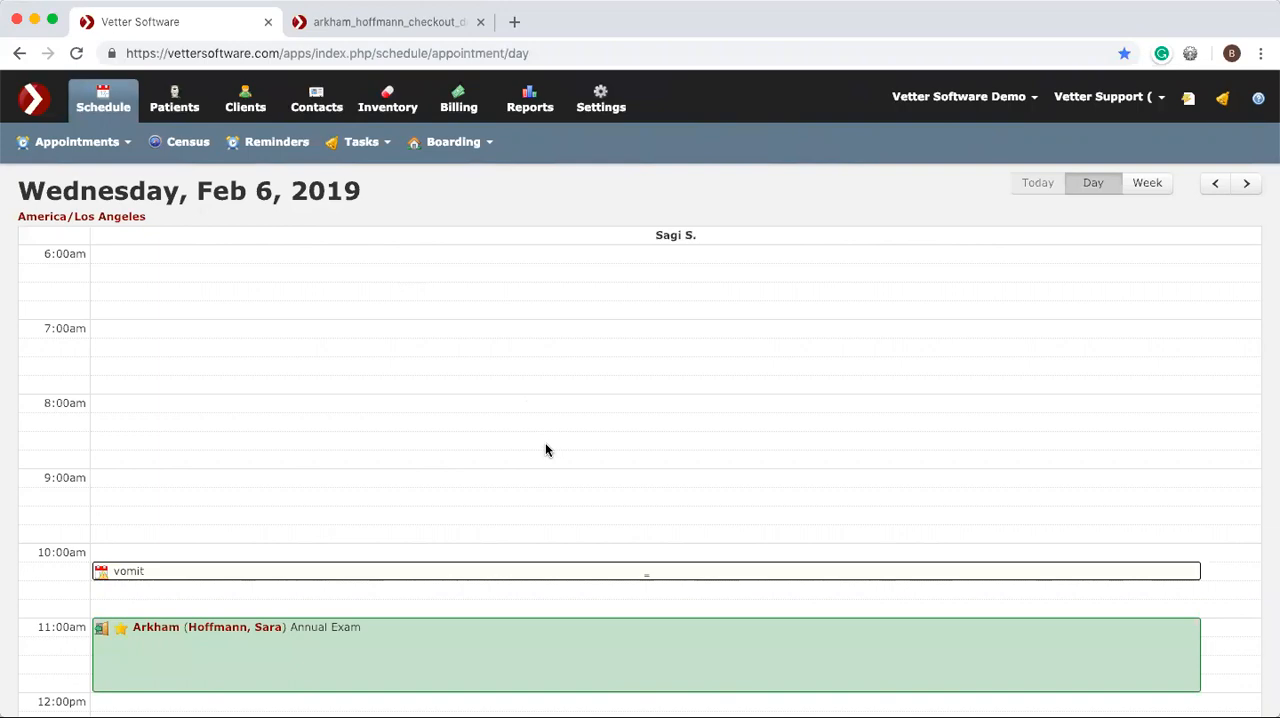
left_click(188, 106)
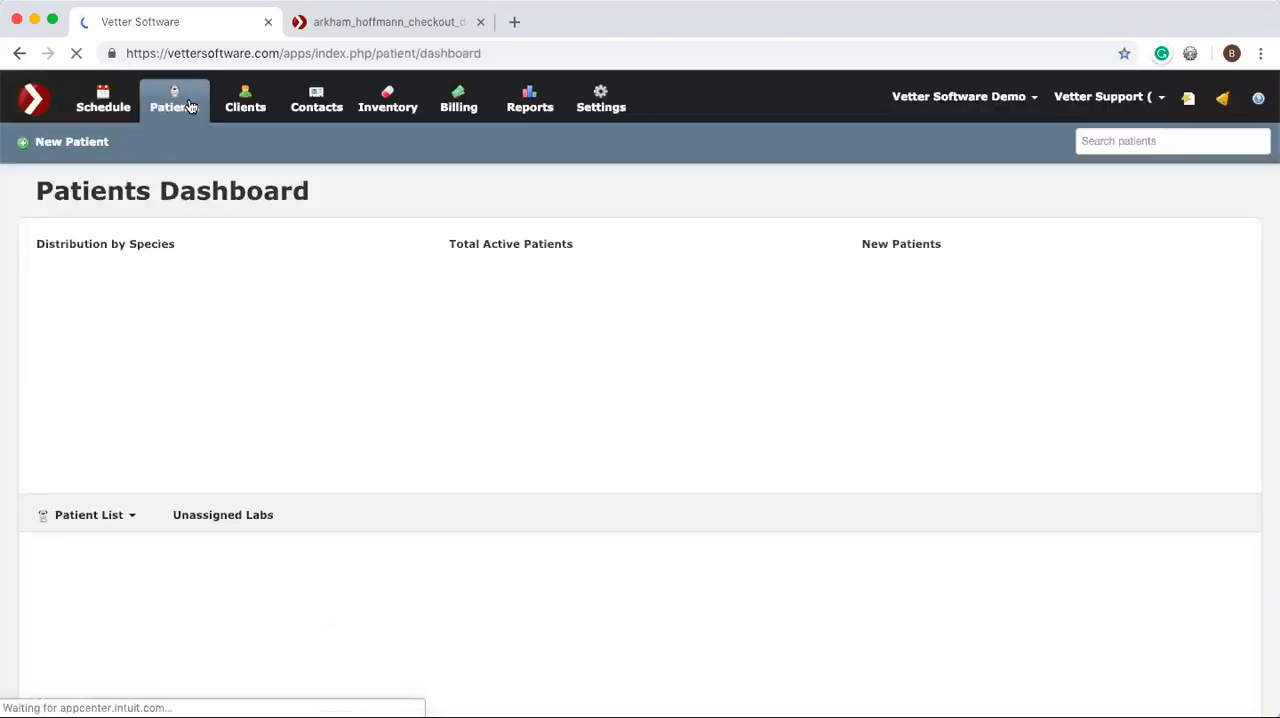
left_click(111, 645)
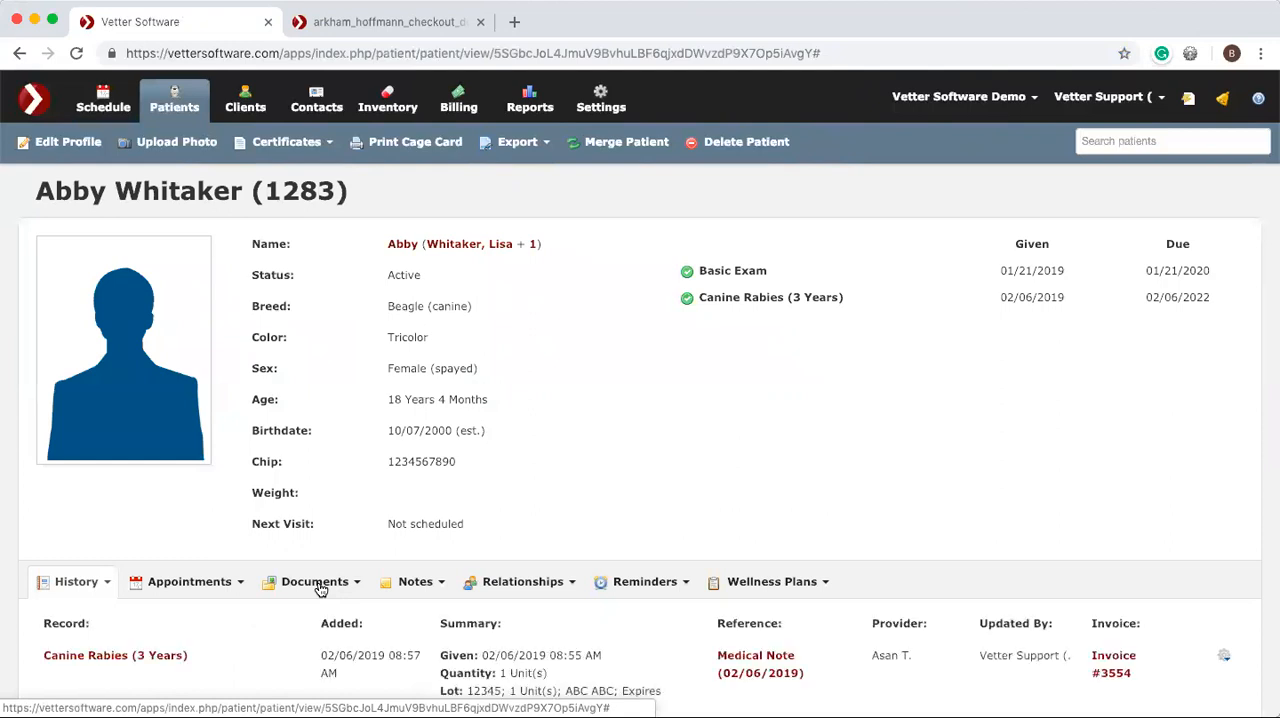
left_click(320, 585)
scroll(343, 640, "down", 1)
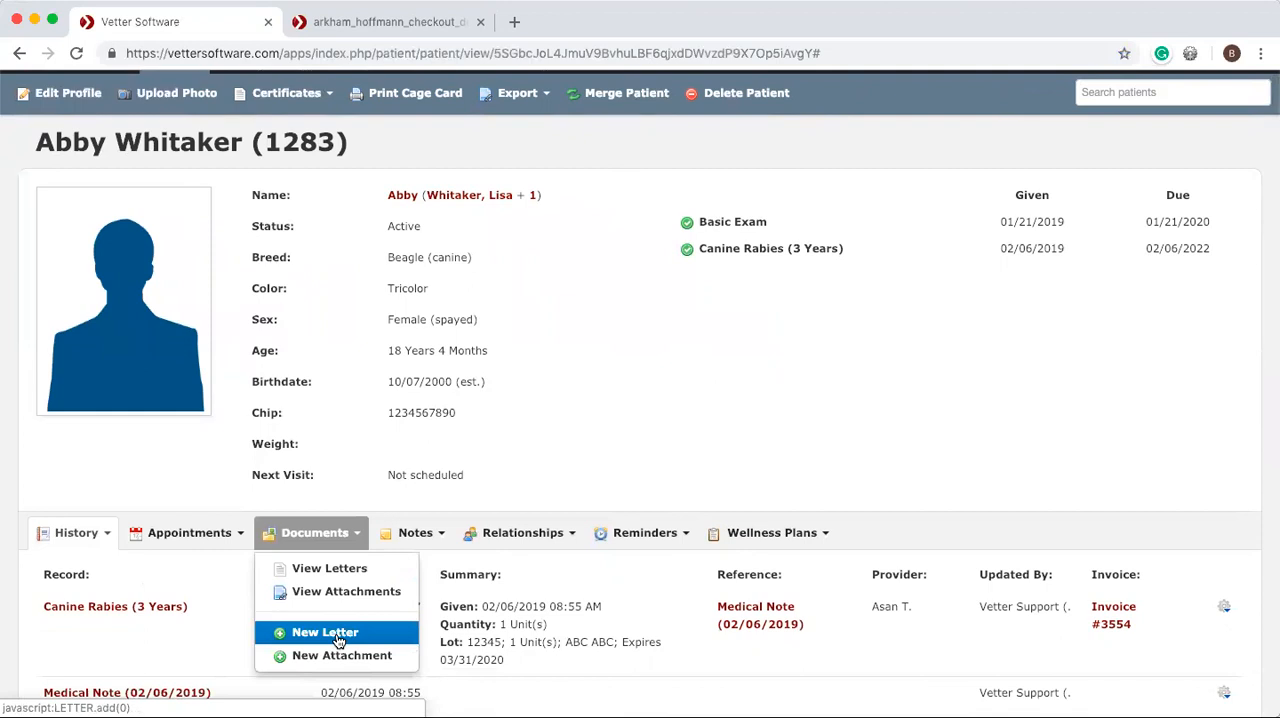
left_click(751, 624)
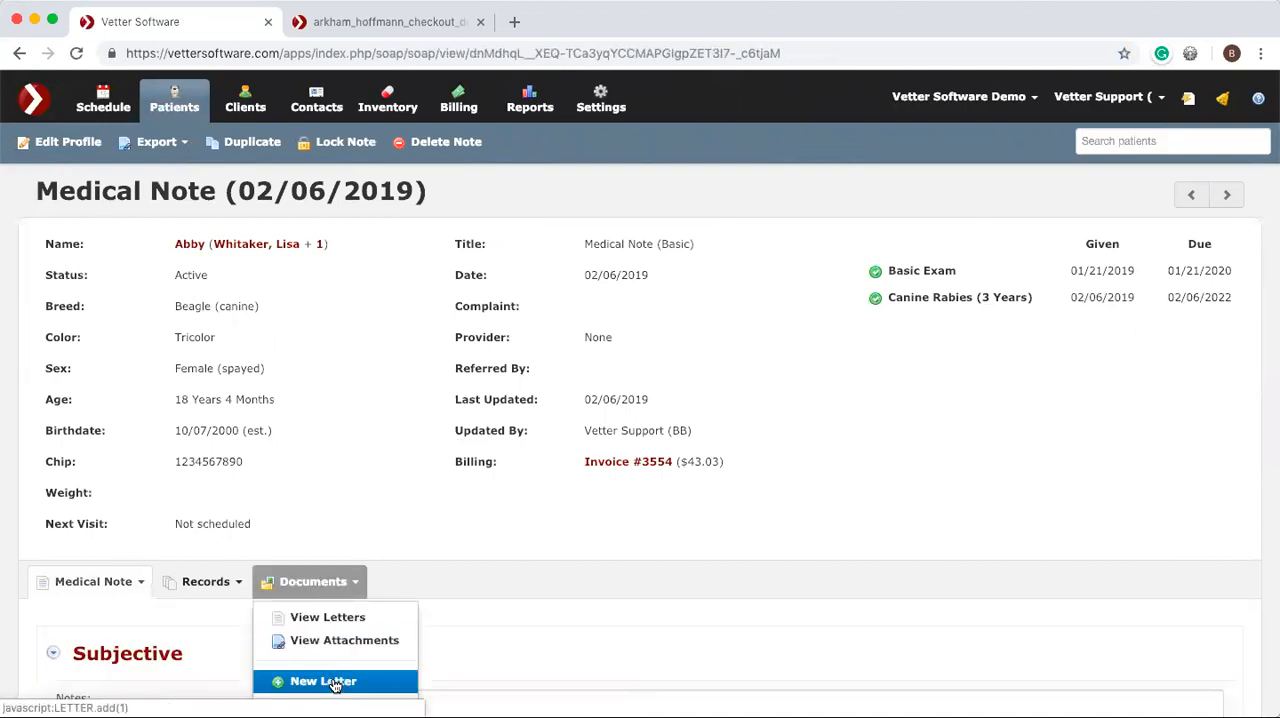
Open a client's record from the clients dashboard, check its document options, and view the client's letters.
left_click(237, 108)
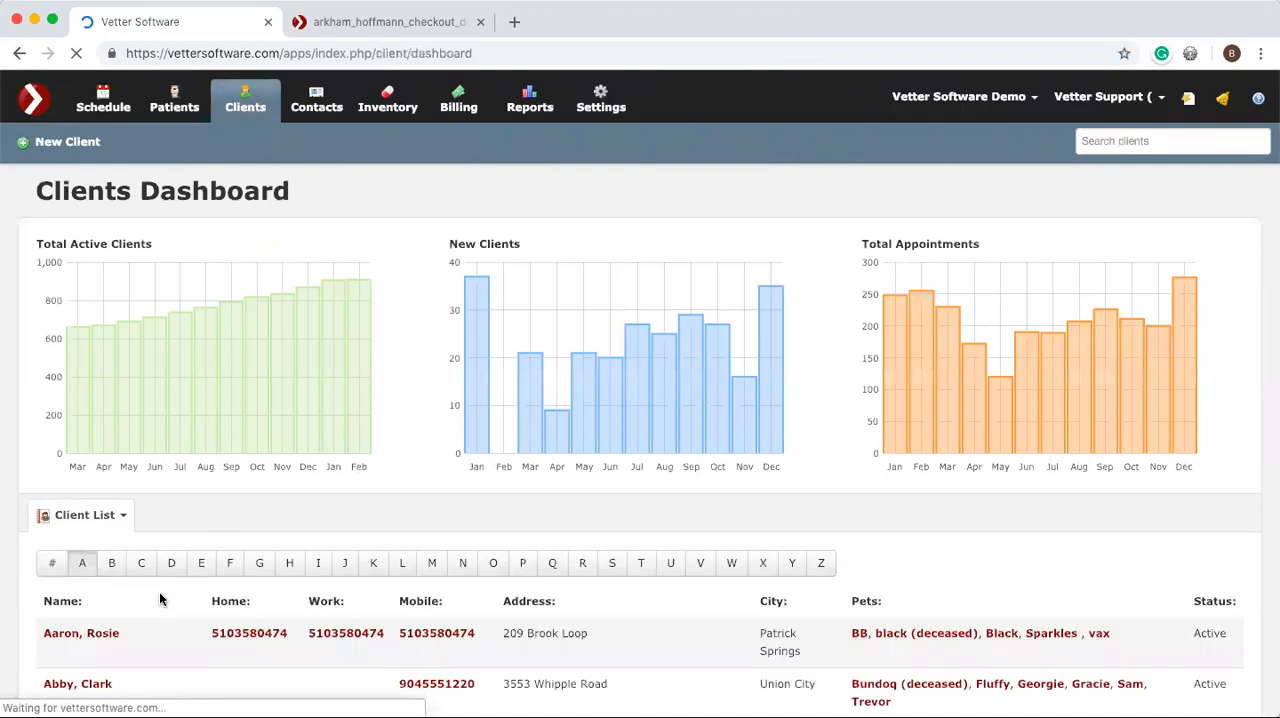
left_click(100, 634)
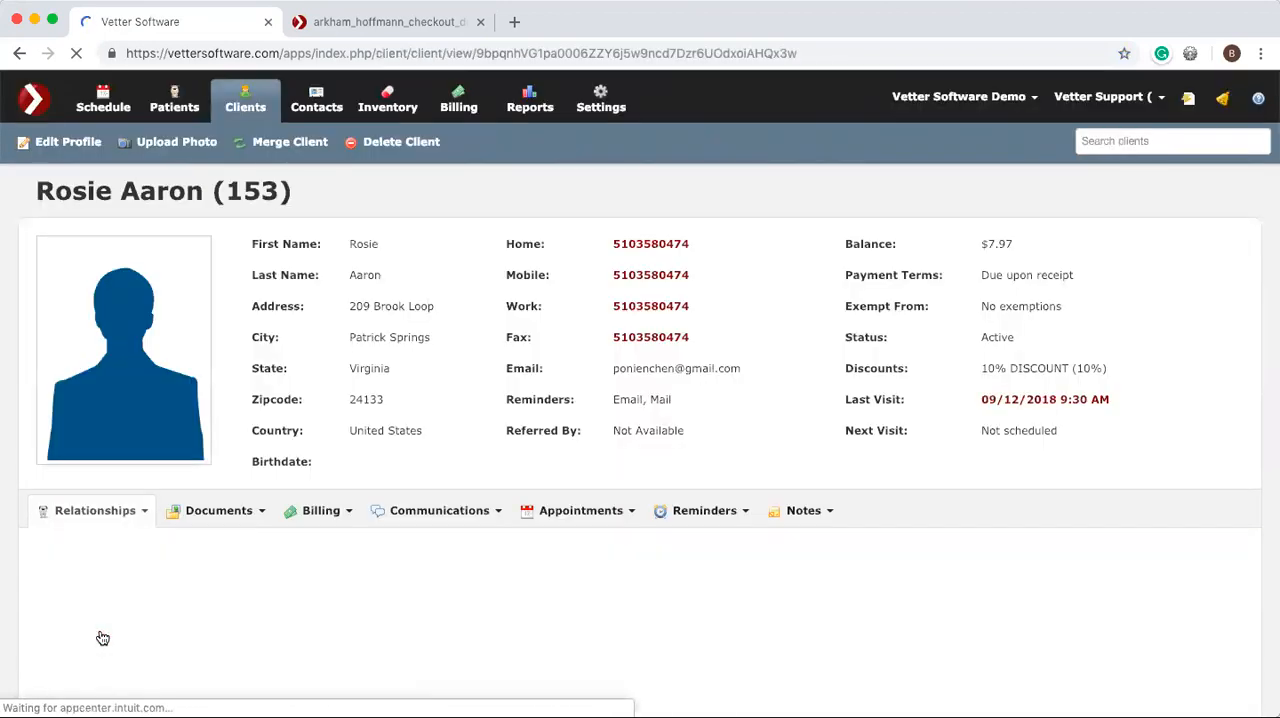
left_click(231, 513)
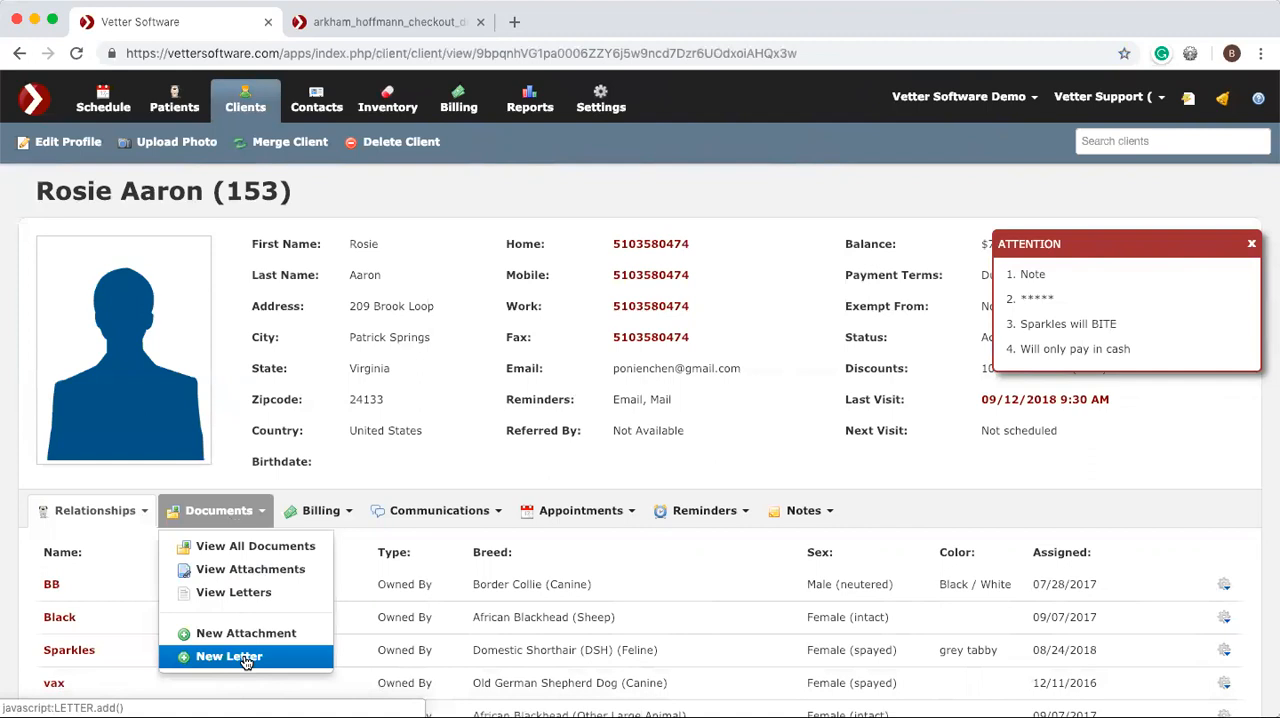
left_click(243, 592)
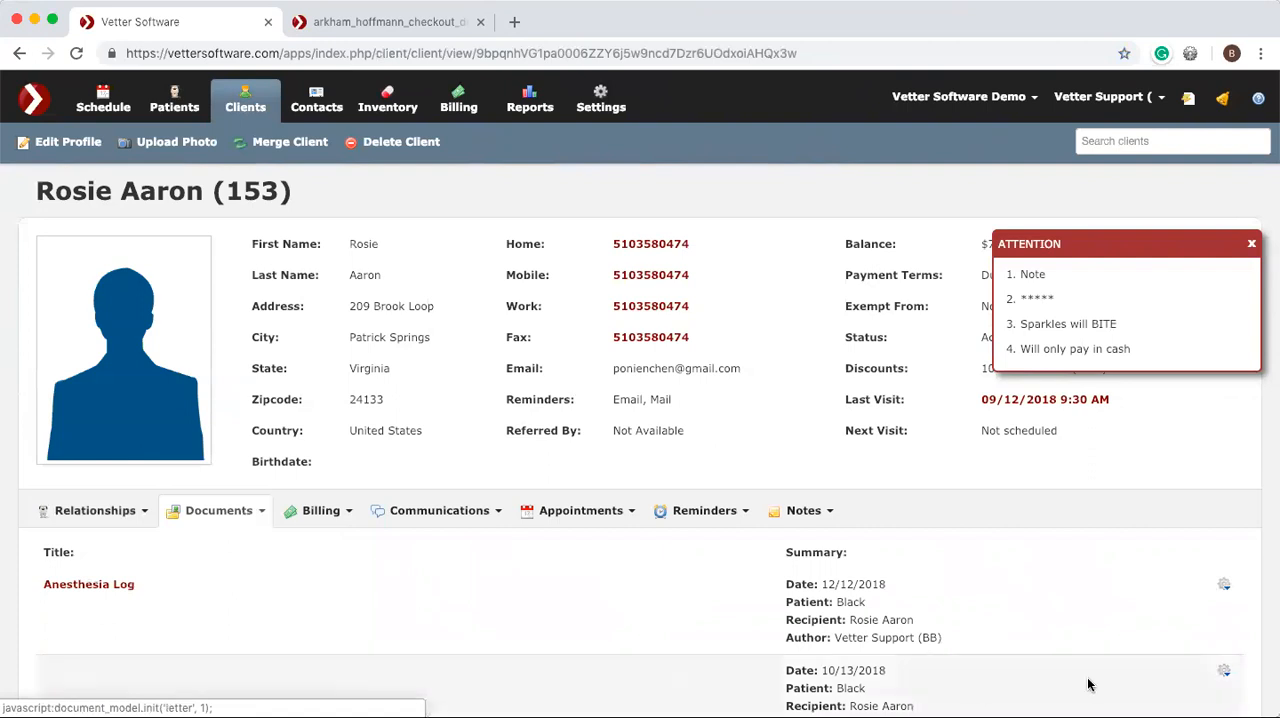
Examine the actions offered for the client's Anesthesia Log letter and return to the schedule.
left_click(1224, 586)
scroll(1222, 592, "down", 2)
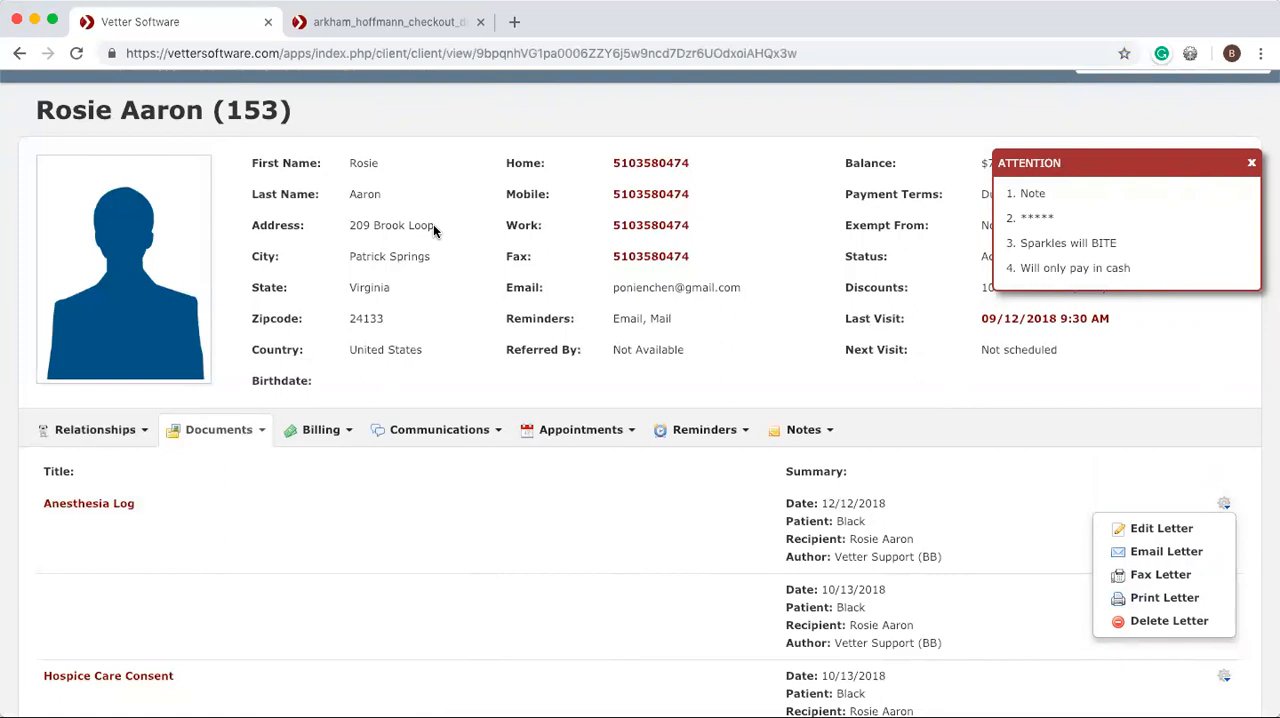
scroll(433, 224, "up", 2)
left_click(125, 110)
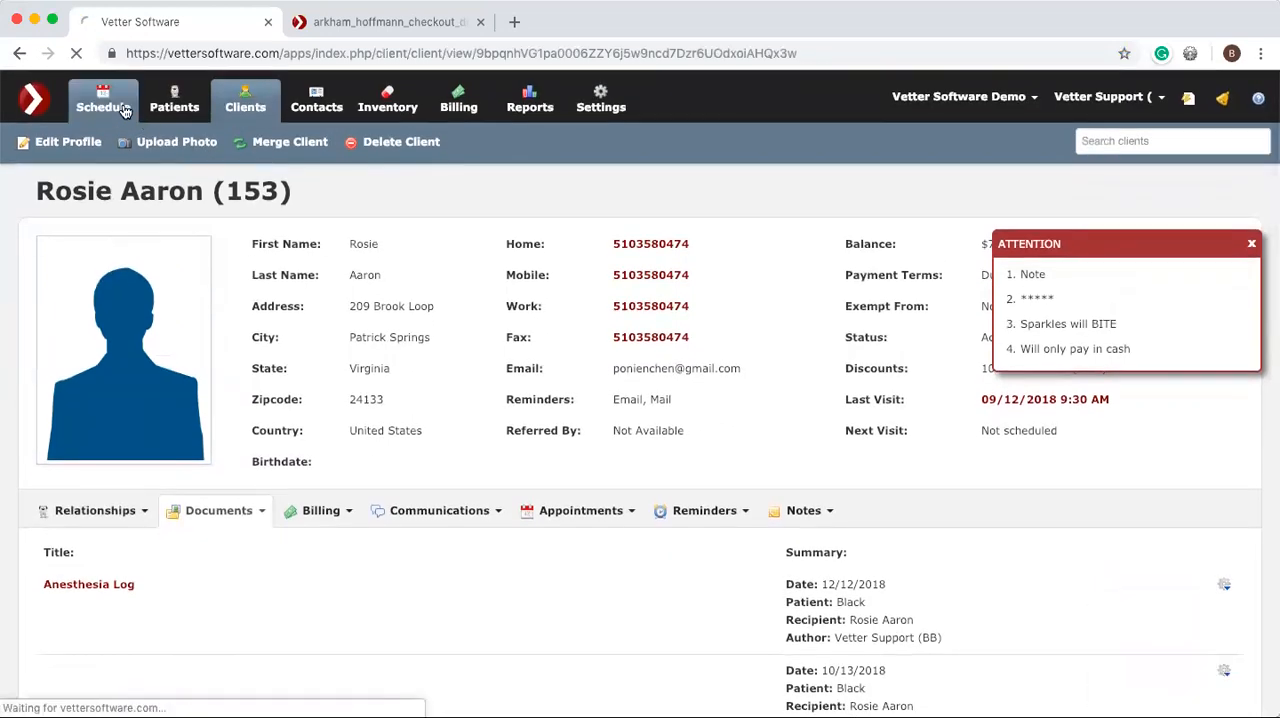